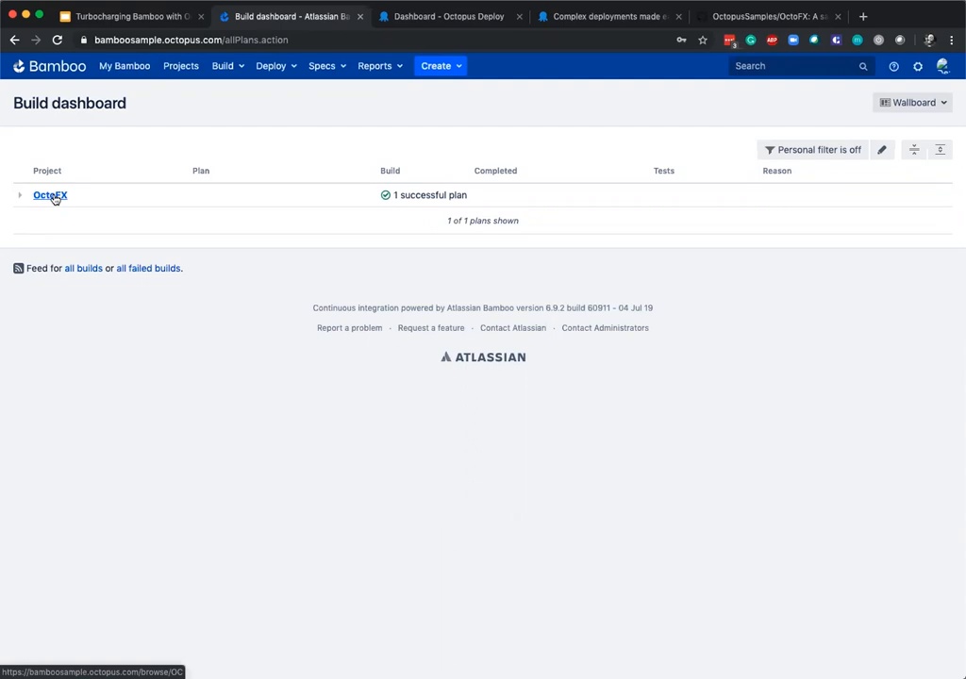
Open the configuration of the OctoFX plan in the OctoFX project and review its stages and jobs.
{"action": "left_click", "coordinate": [51, 195]}
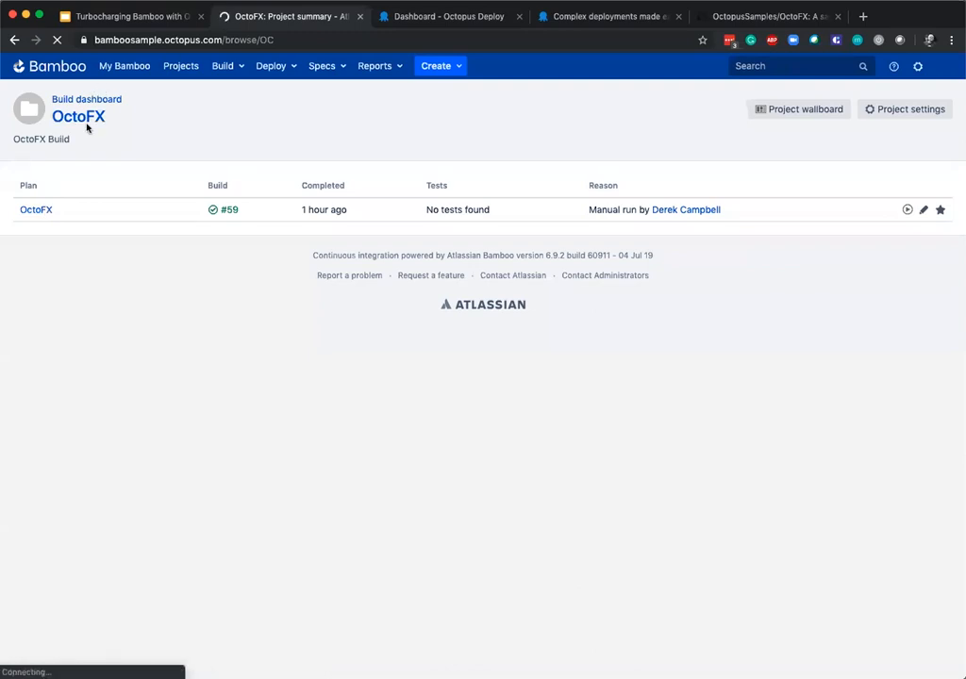
{"action": "left_click", "coordinate": [39, 211]}
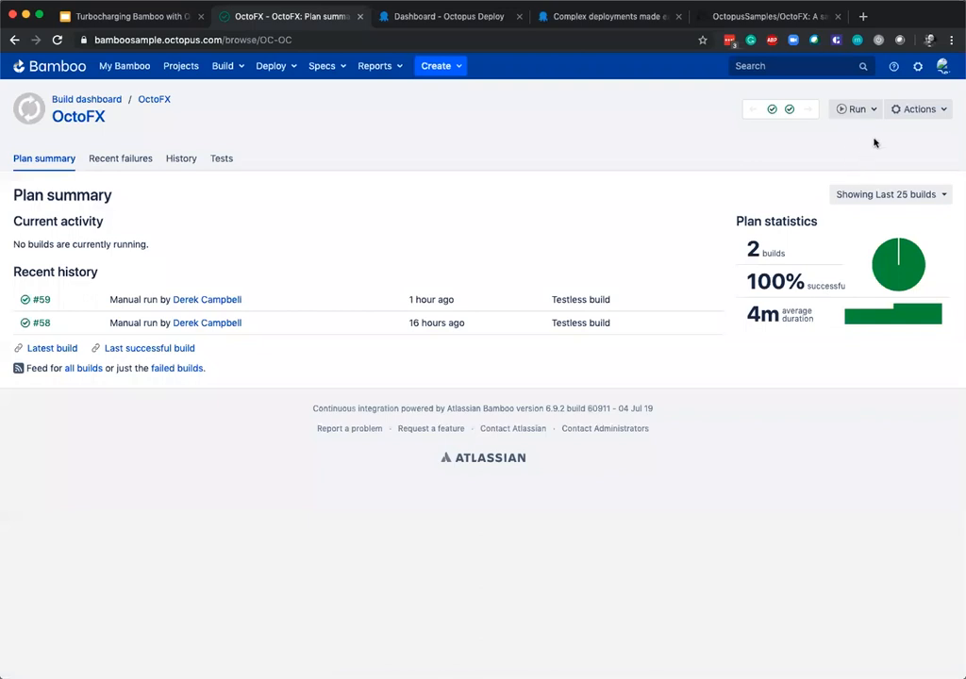
{"action": "left_click", "coordinate": [925, 109]}
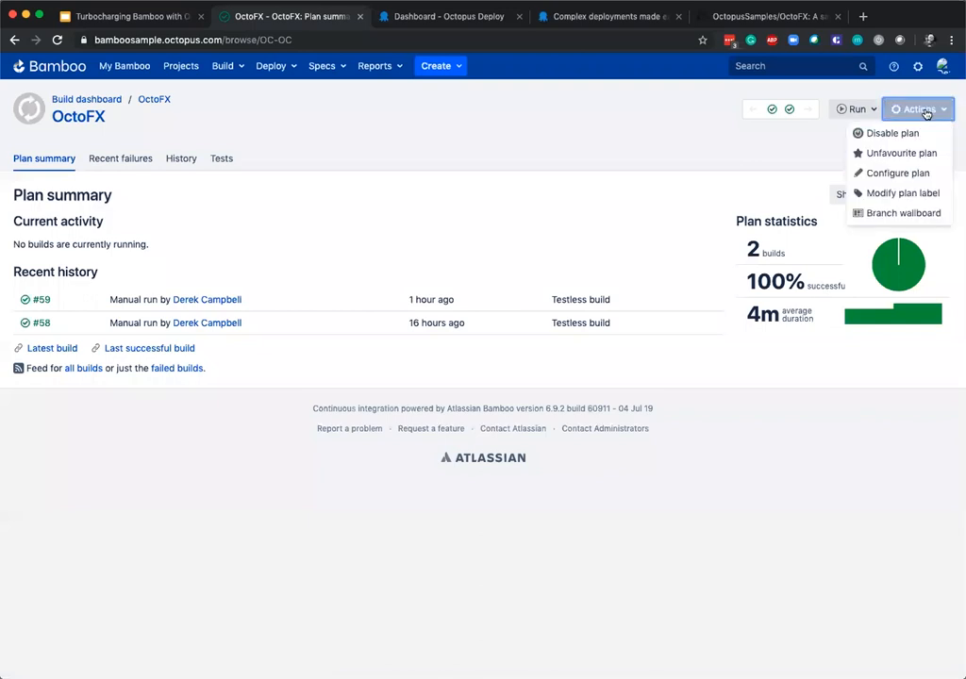
{"action": "left_click", "coordinate": [911, 174]}
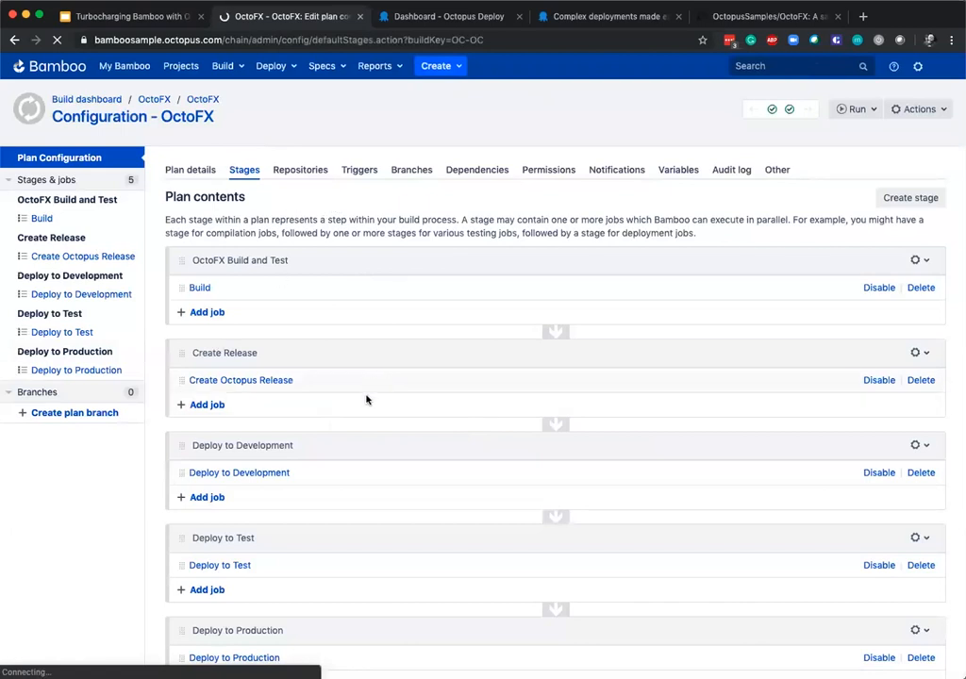
{"action": "scroll", "coordinate": [364, 403], "scroll_direction": "down", "scroll_amount": 3}
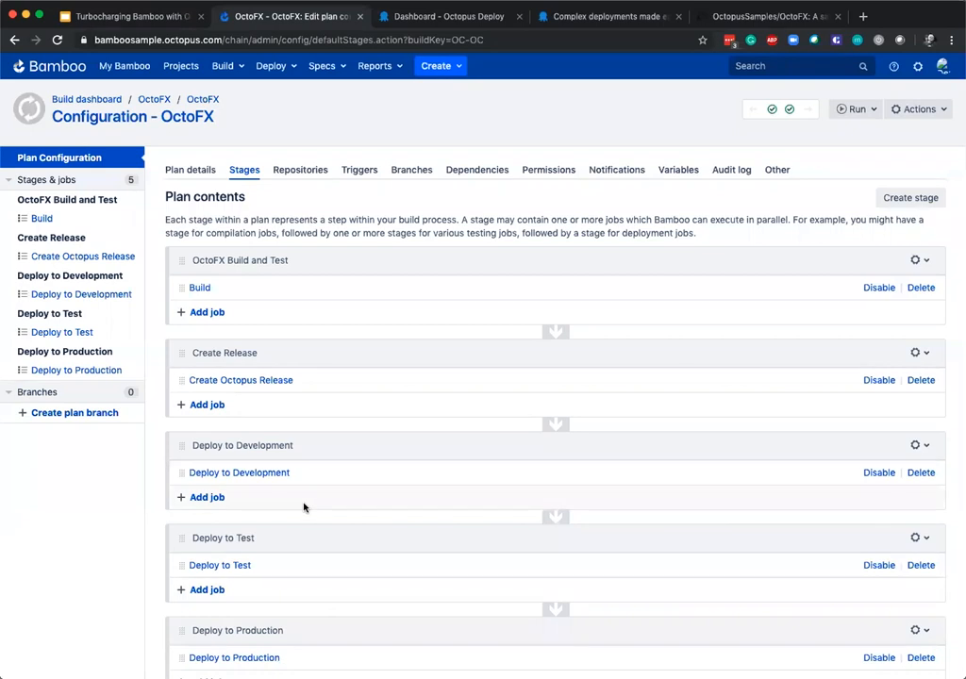
Switch to the Google Slides presentation "Turbocharging Bamboo with Octopus Deploy" and show the Octopus Deploy slide.
{"action": "left_click", "coordinate": [134, 19]}
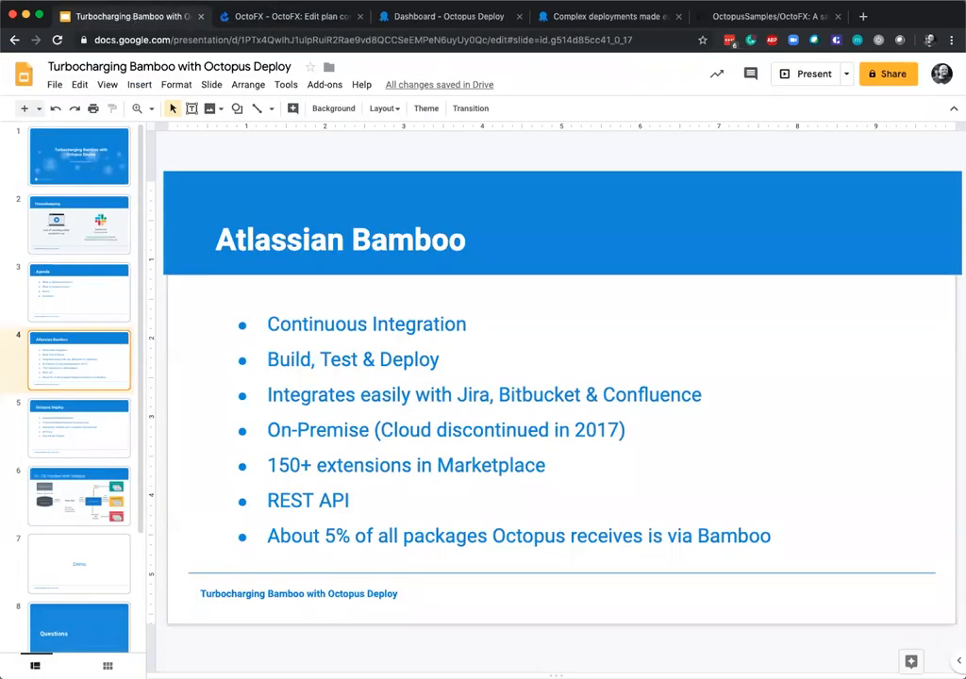
{"action": "key", "text": "Down"}
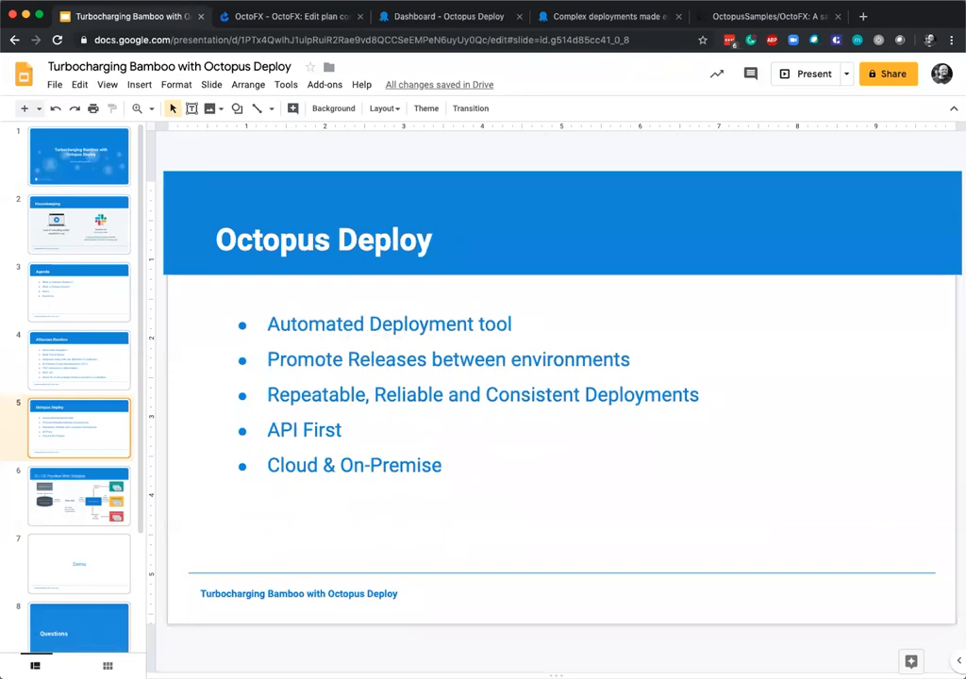
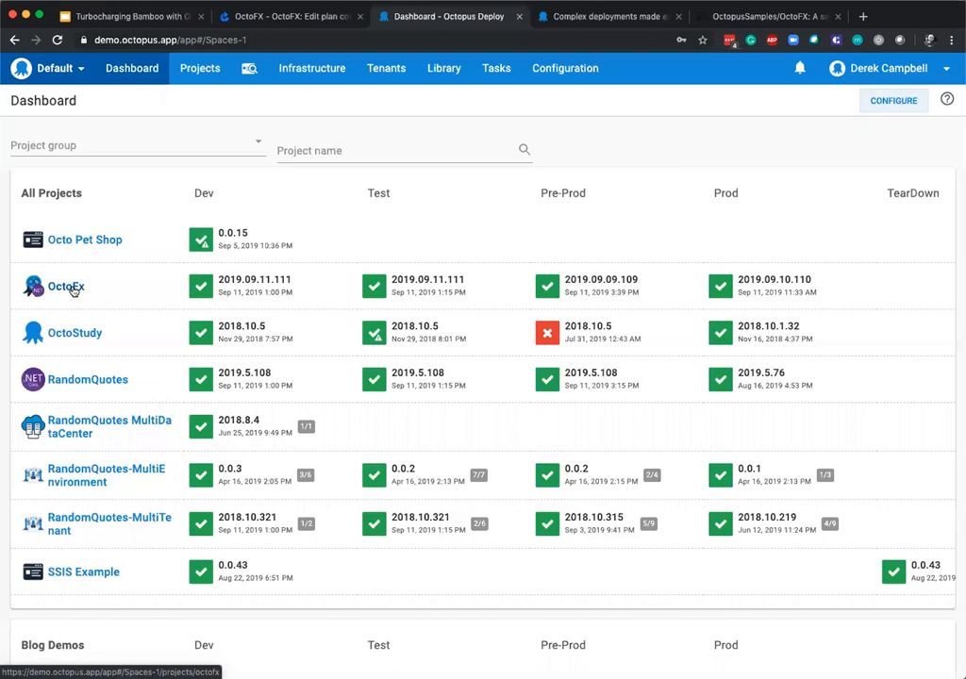
Open the OctoFx project's overview from the dashboard and set its releases to no grouping.
{"action": "left_click", "coordinate": [72, 287]}
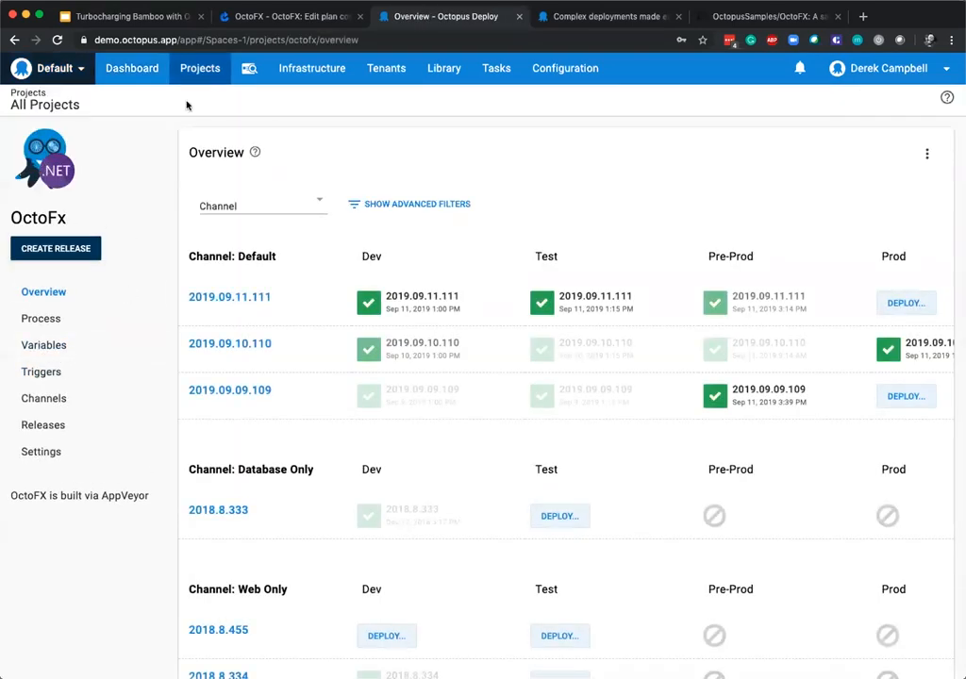
{"action": "left_click", "coordinate": [139, 74]}
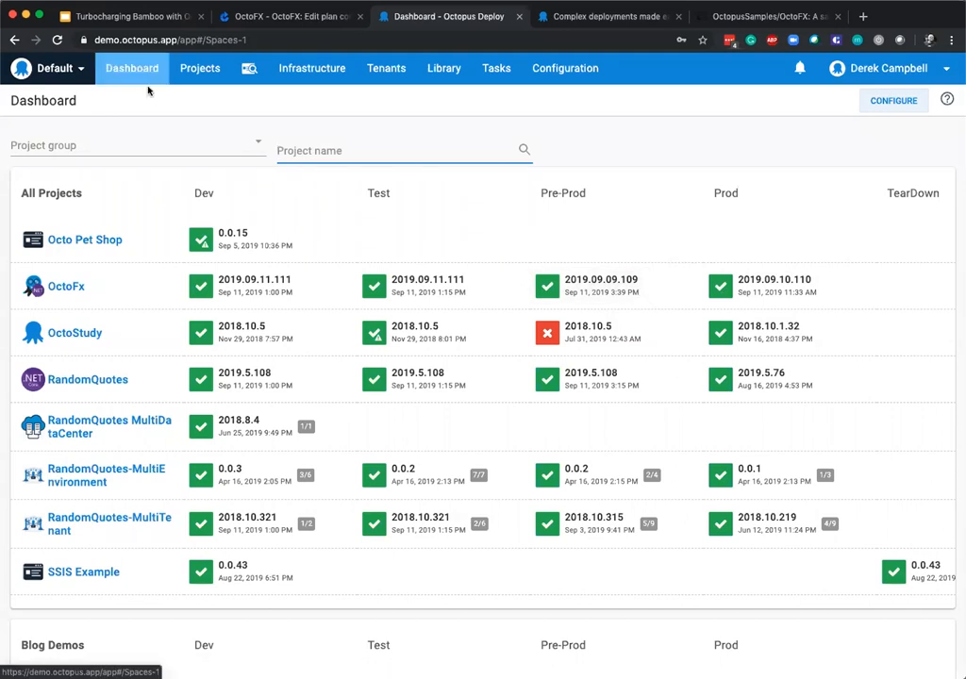
{"action": "left_click", "coordinate": [68, 286]}
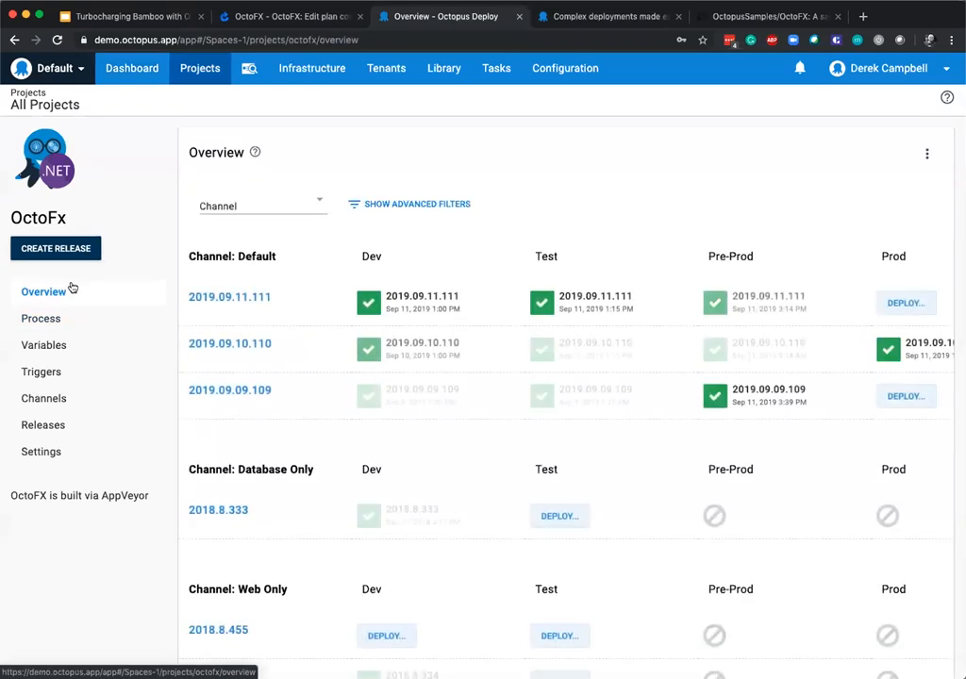
{"action": "left_click", "coordinate": [247, 209]}
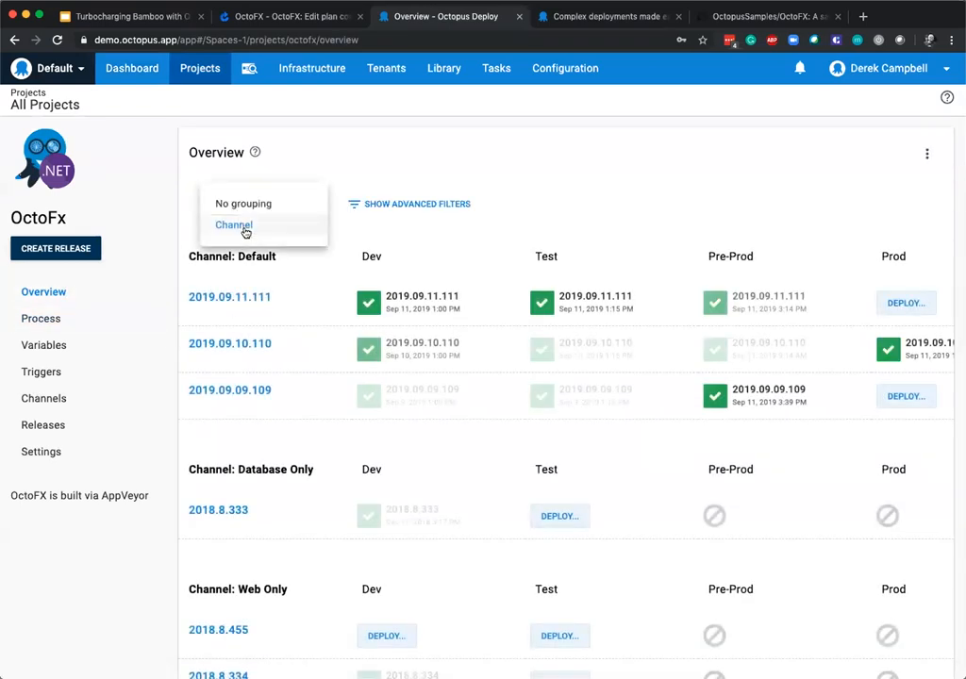
{"action": "left_click", "coordinate": [249, 204]}
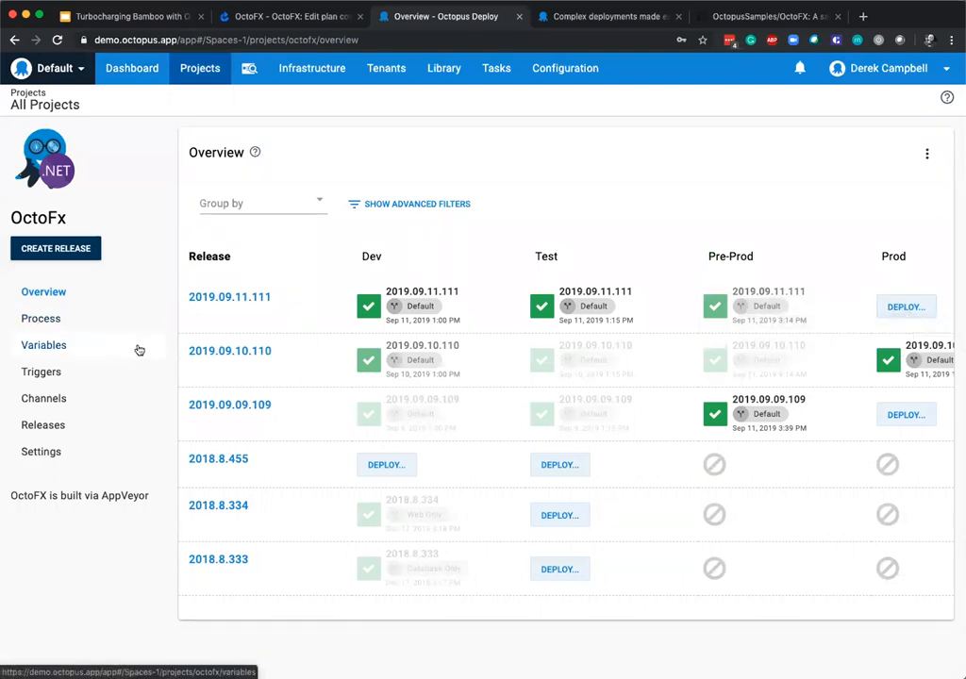
Open the OctoFx deployment process and review its steps from the initial scripts to the Slack notification.
{"action": "left_click", "coordinate": [68, 326]}
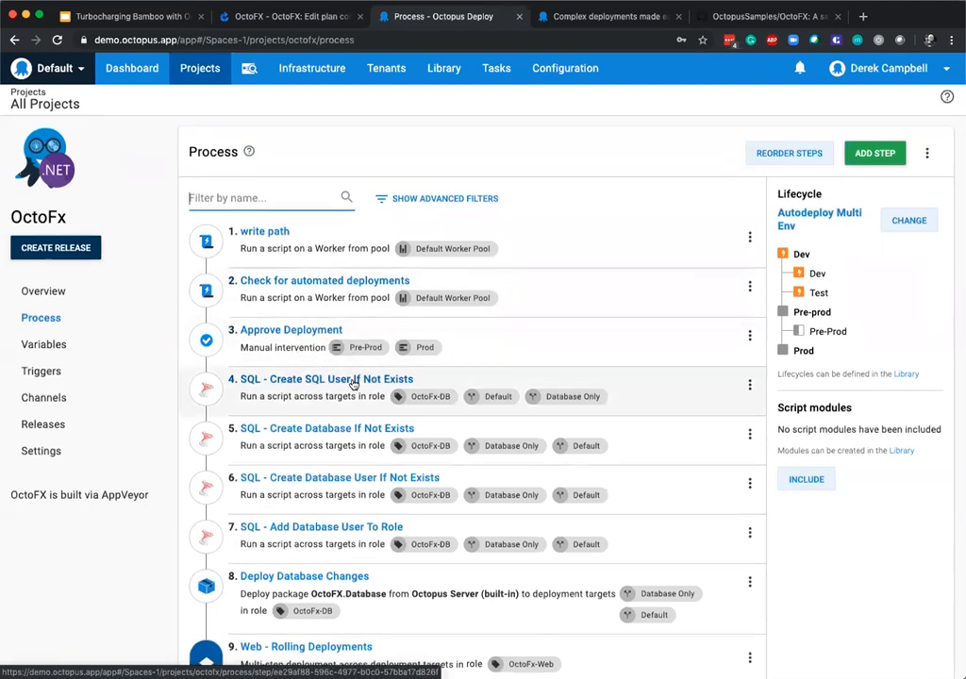
{"action": "scroll", "coordinate": [388, 377], "scroll_direction": "down", "scroll_amount": 2}
{"action": "scroll", "coordinate": [387, 486], "scroll_direction": "down", "scroll_amount": 3}
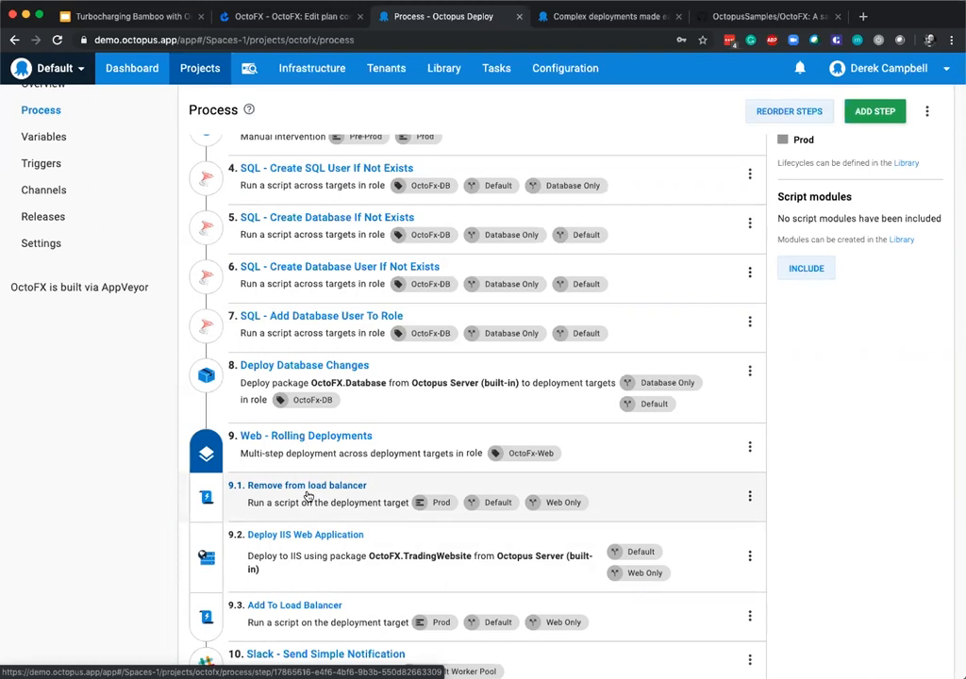
{"action": "scroll", "coordinate": [375, 582], "scroll_direction": "down", "scroll_amount": 1}
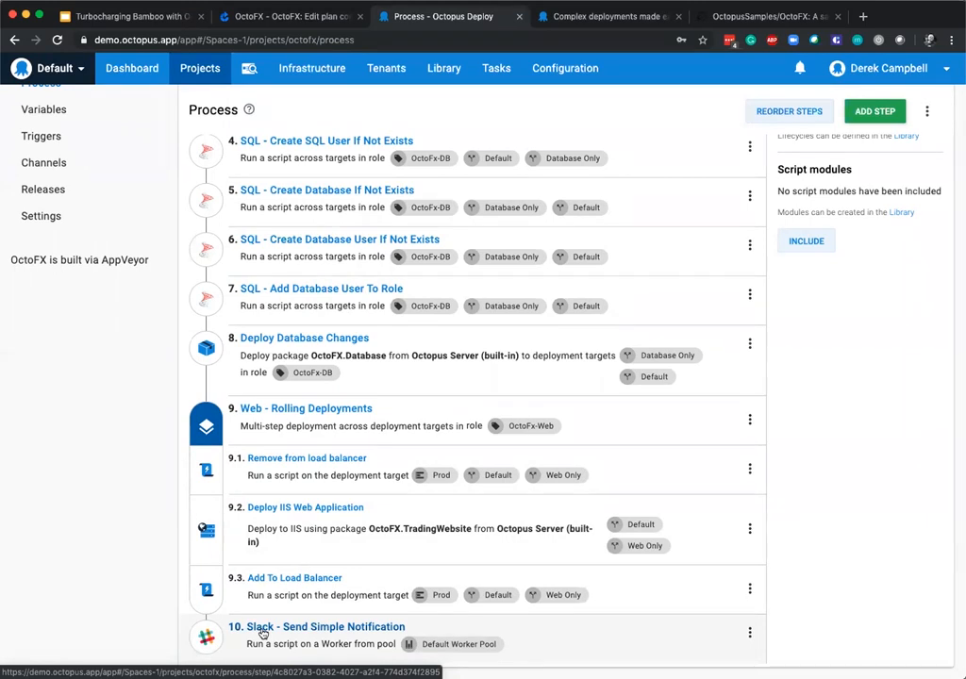
{"action": "scroll", "coordinate": [424, 453], "scroll_direction": "up", "scroll_amount": 3}
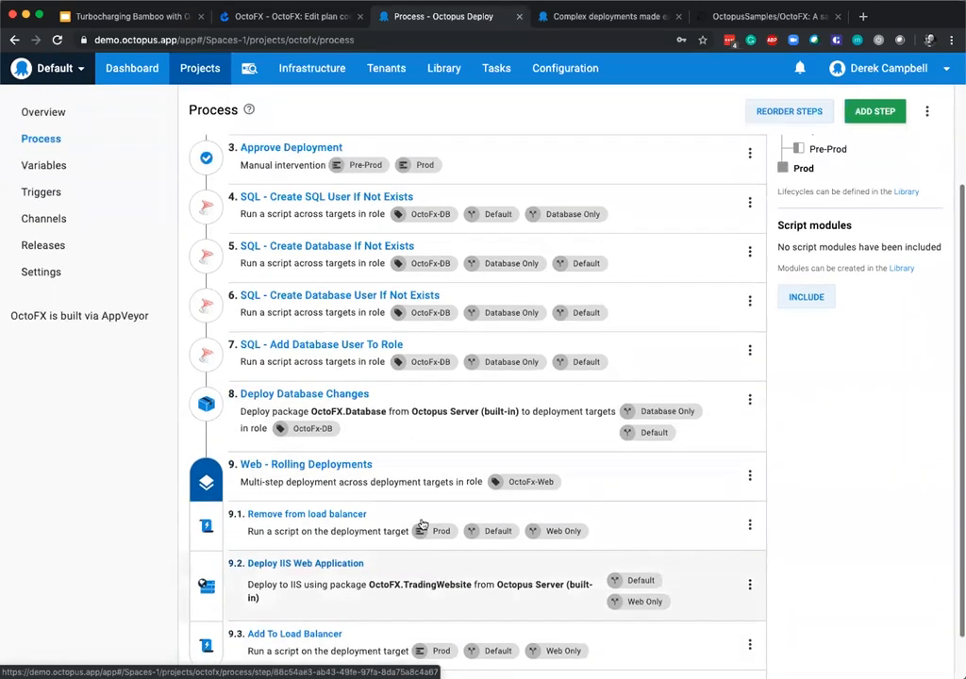
Open the OctoFx project variables and examine the Project.Database.Name values and the environment scope of the OctoFx_SimpleDev value.
{"action": "left_click", "coordinate": [59, 297]}
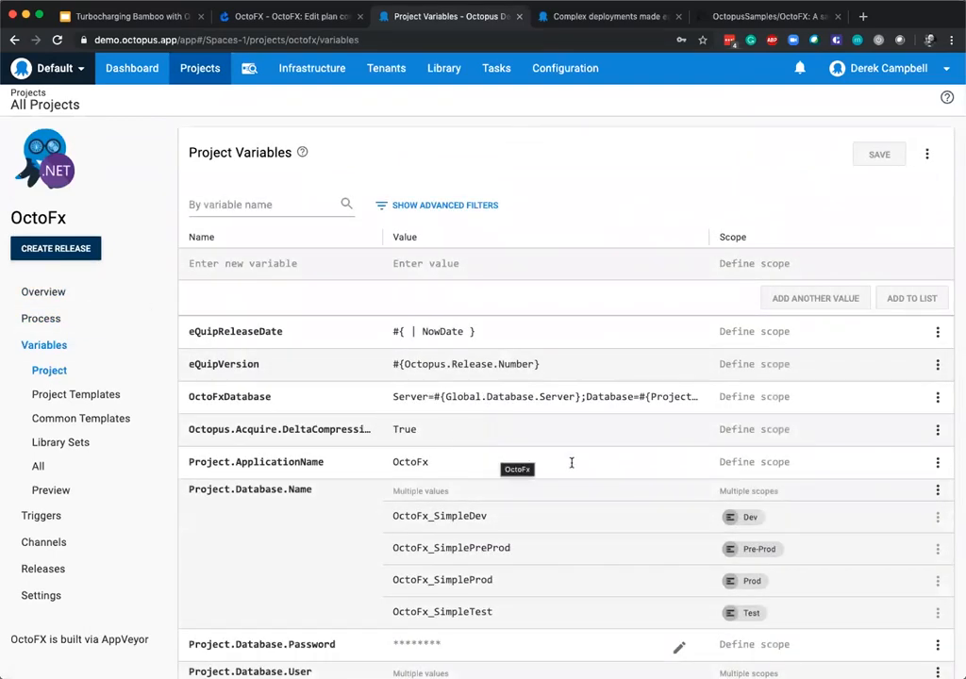
{"action": "scroll", "coordinate": [594, 471], "scroll_direction": "down", "scroll_amount": 1}
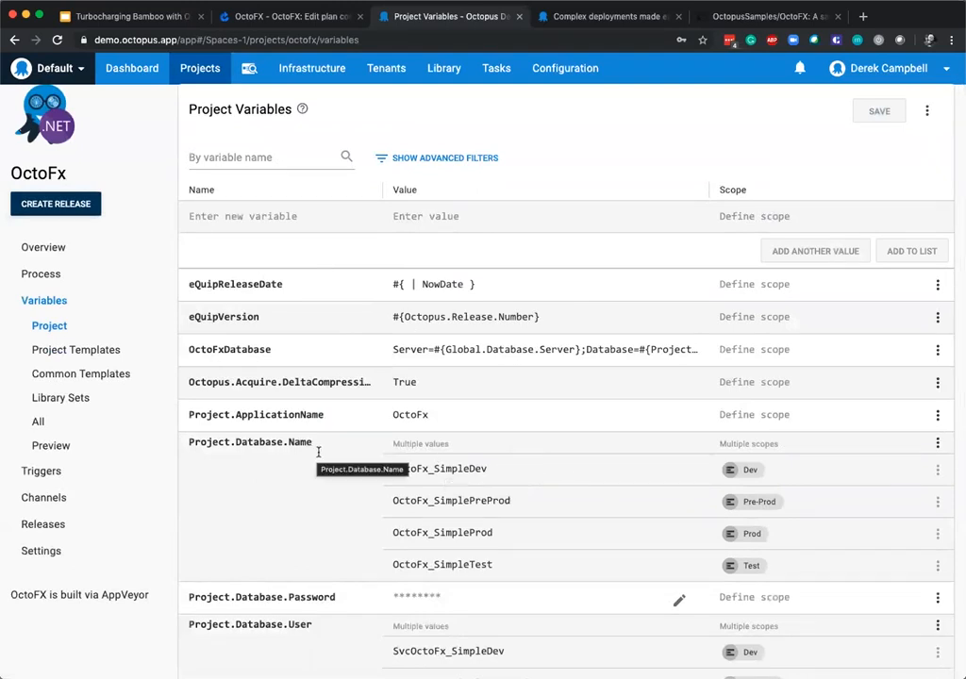
{"action": "scroll", "coordinate": [311, 443], "scroll_direction": "down", "scroll_amount": 2}
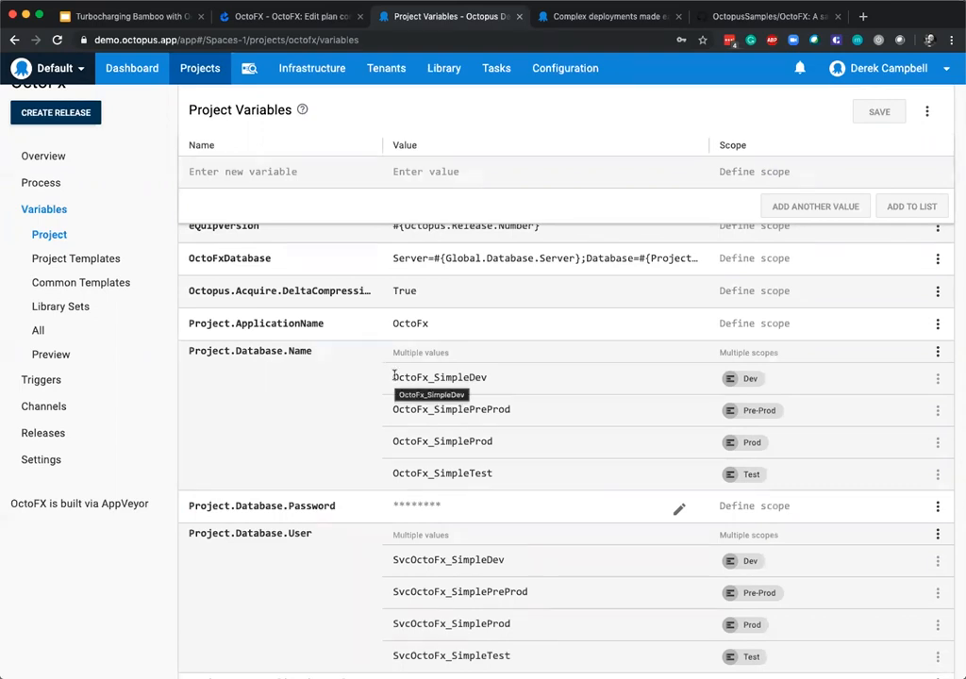
{"action": "left_click", "coordinate": [811, 382]}
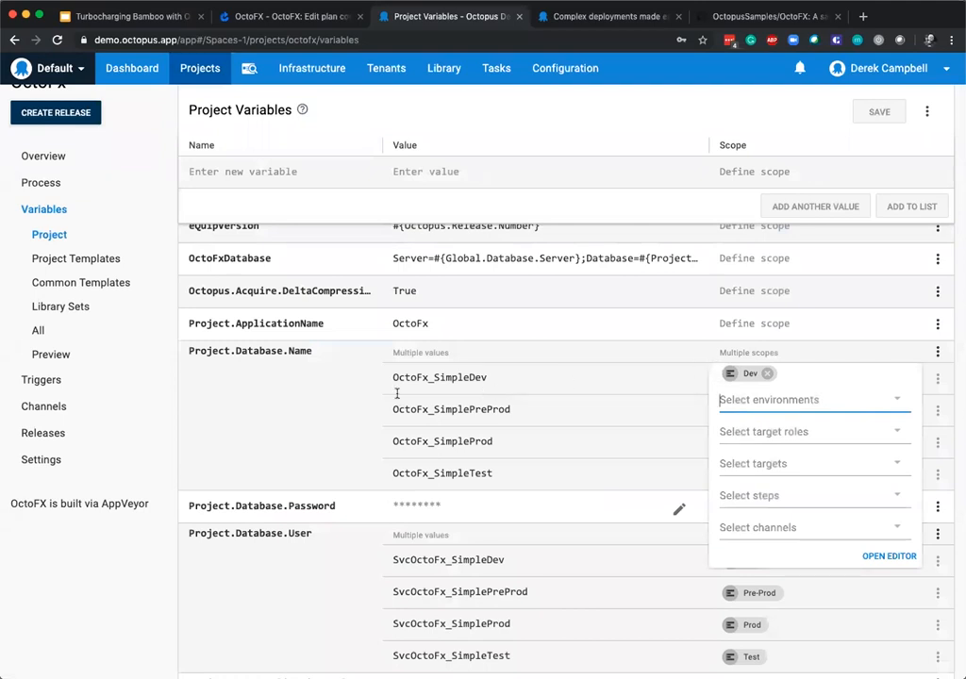
{"action": "left_click", "coordinate": [500, 367]}
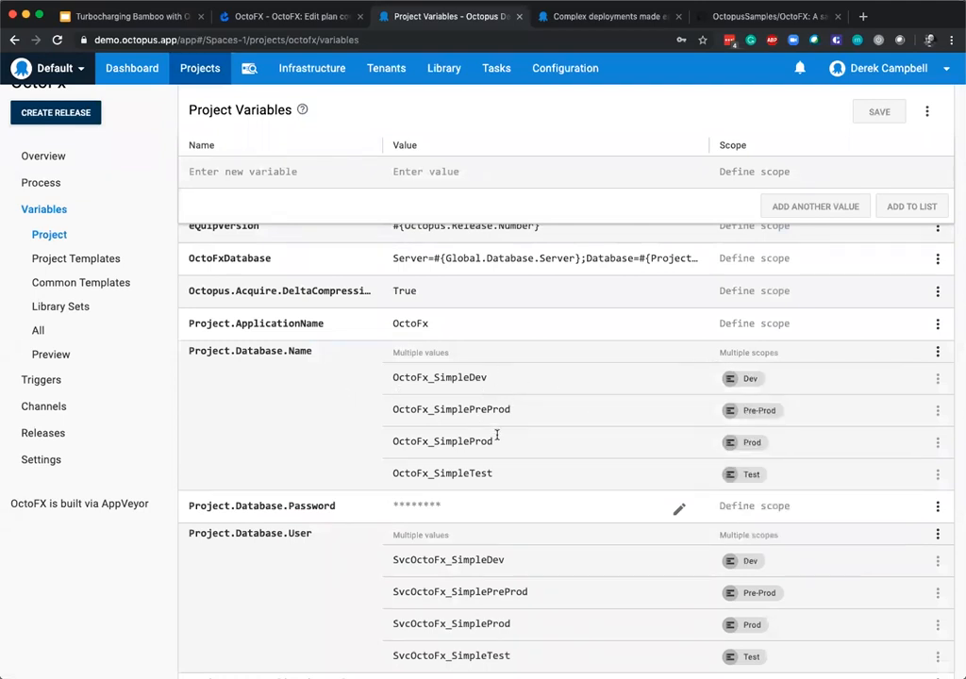
{"action": "scroll", "coordinate": [500, 429], "scroll_direction": "up", "scroll_amount": 1}
{"action": "scroll", "coordinate": [456, 494], "scroll_direction": "down", "scroll_amount": 5}
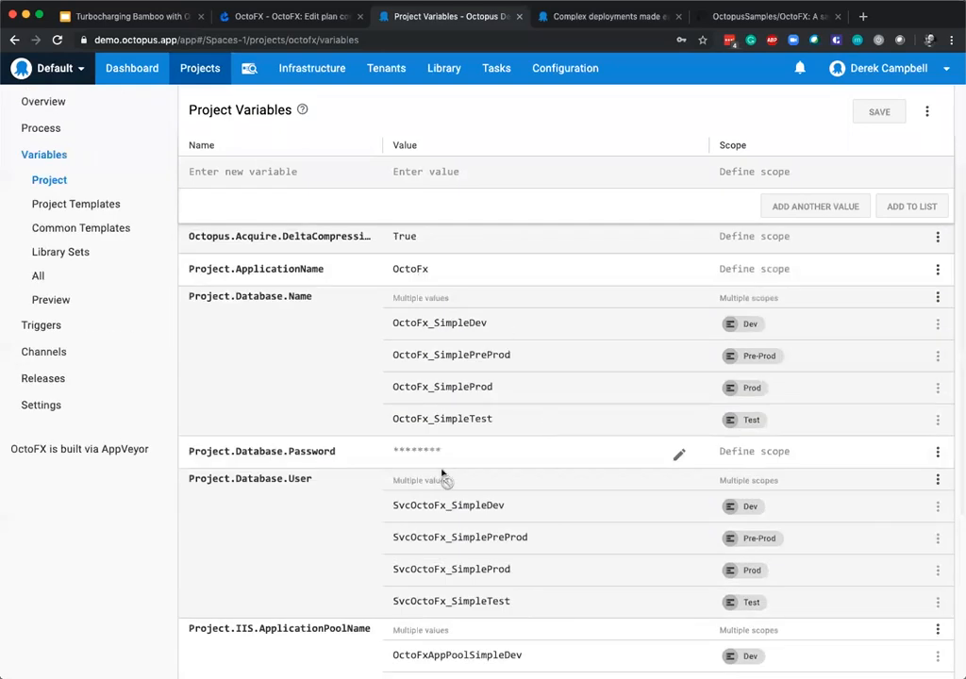
Inspect the OctoFxDatabase variable's full connection string in the variable editor, then cancel and look over the remaining variables.
{"action": "scroll", "coordinate": [459, 481], "scroll_direction": "up", "scroll_amount": 5}
{"action": "left_click", "coordinate": [484, 394]}
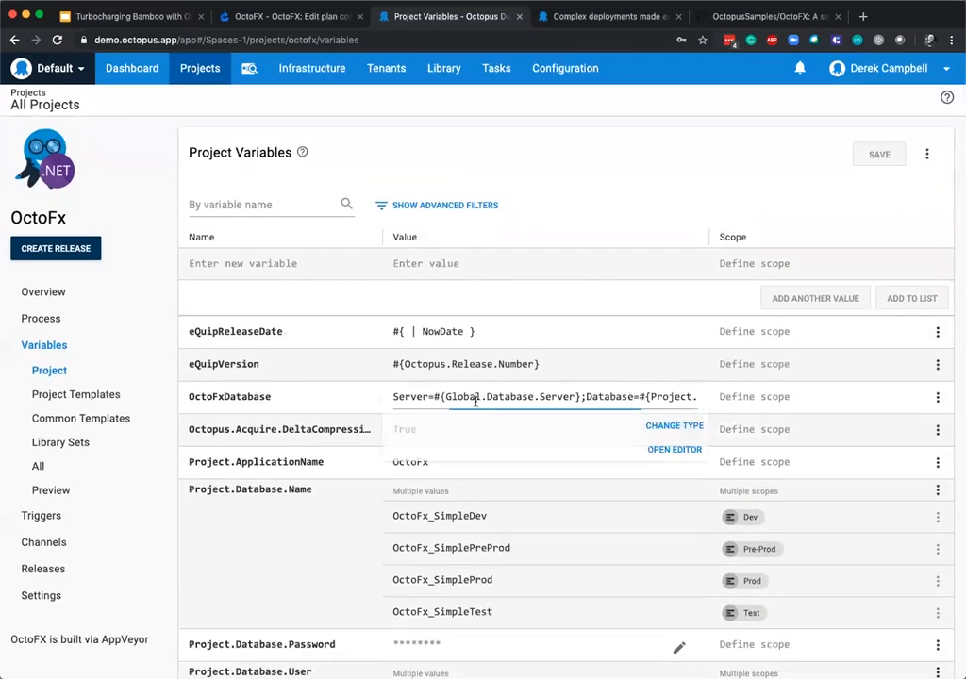
{"action": "left_click", "coordinate": [679, 455]}
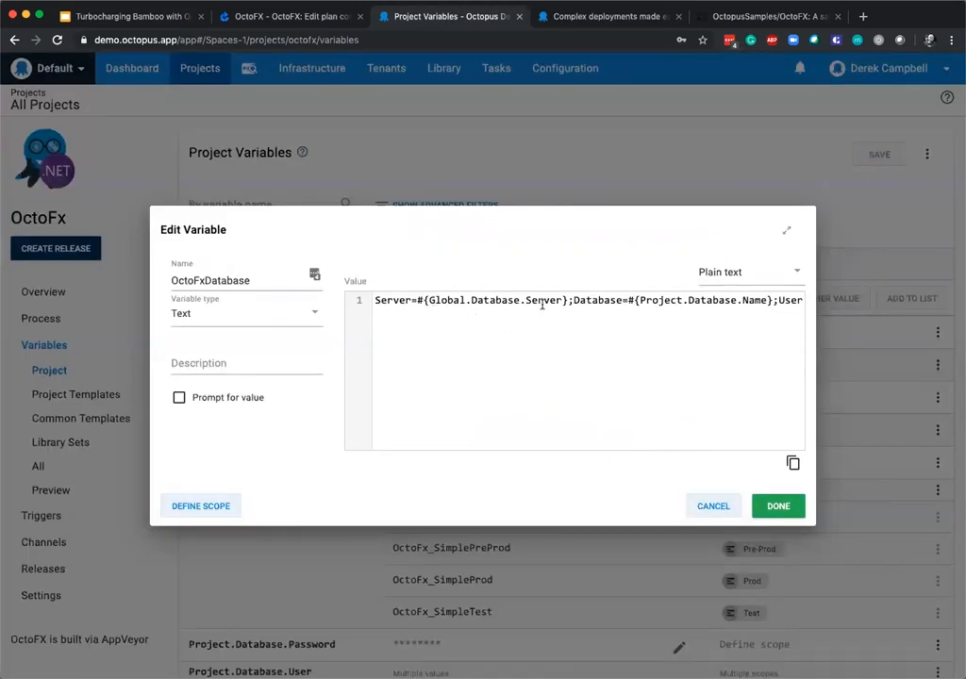
{"action": "left_click_drag", "start_coordinate": [573, 299], "coordinate": [714, 318]}
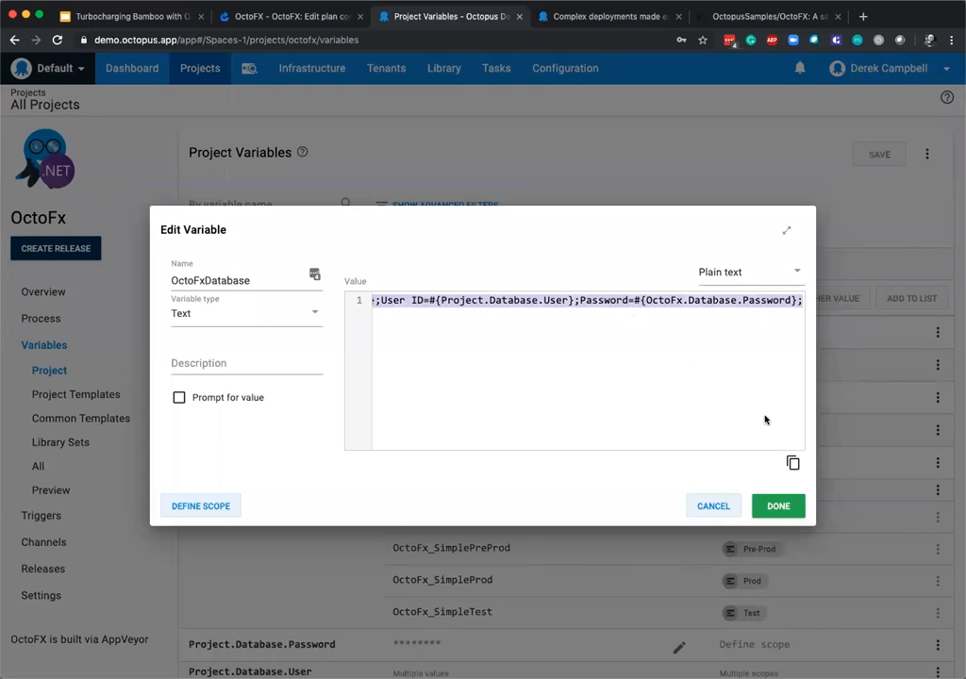
{"action": "left_click", "coordinate": [710, 506]}
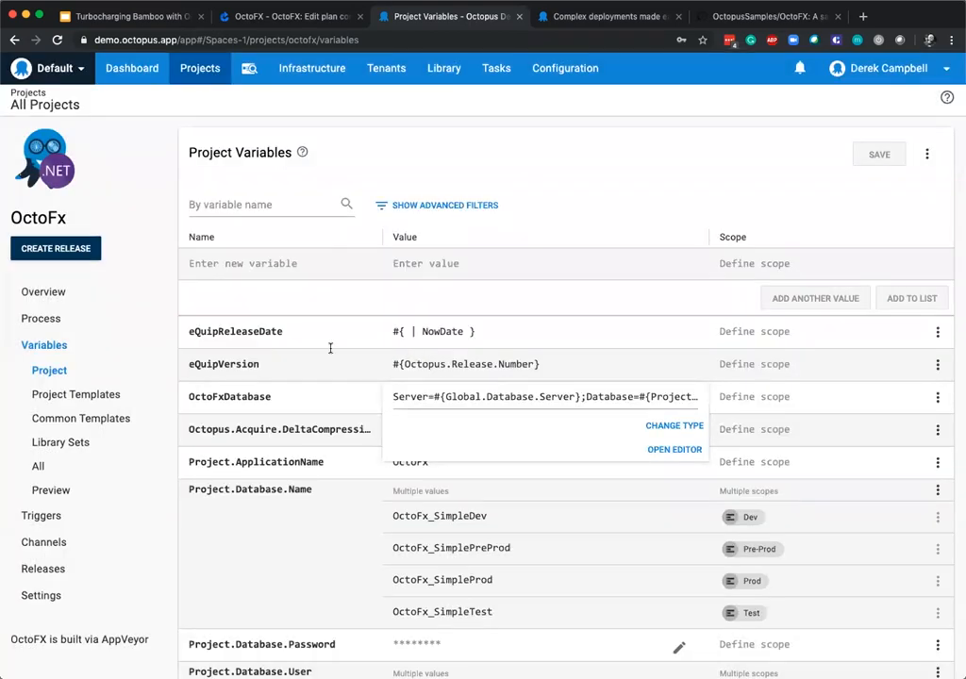
{"action": "scroll", "coordinate": [466, 338], "scroll_direction": "down", "scroll_amount": 1}
{"action": "scroll", "coordinate": [66, 340], "scroll_direction": "down", "scroll_amount": 4}
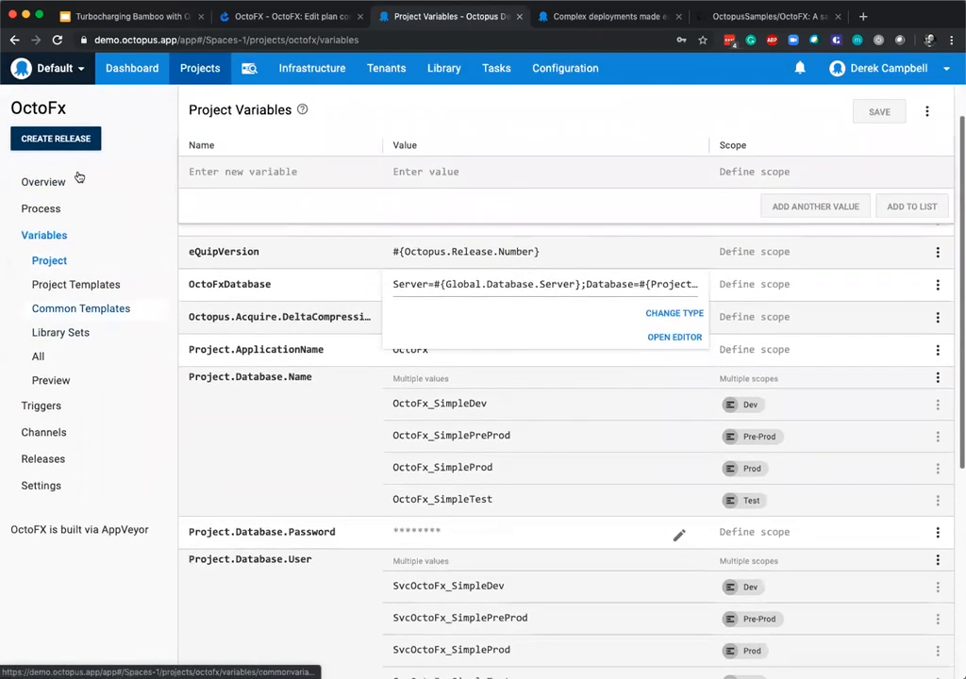
{"action": "scroll", "coordinate": [71, 337], "scroll_direction": "up", "scroll_amount": 4}
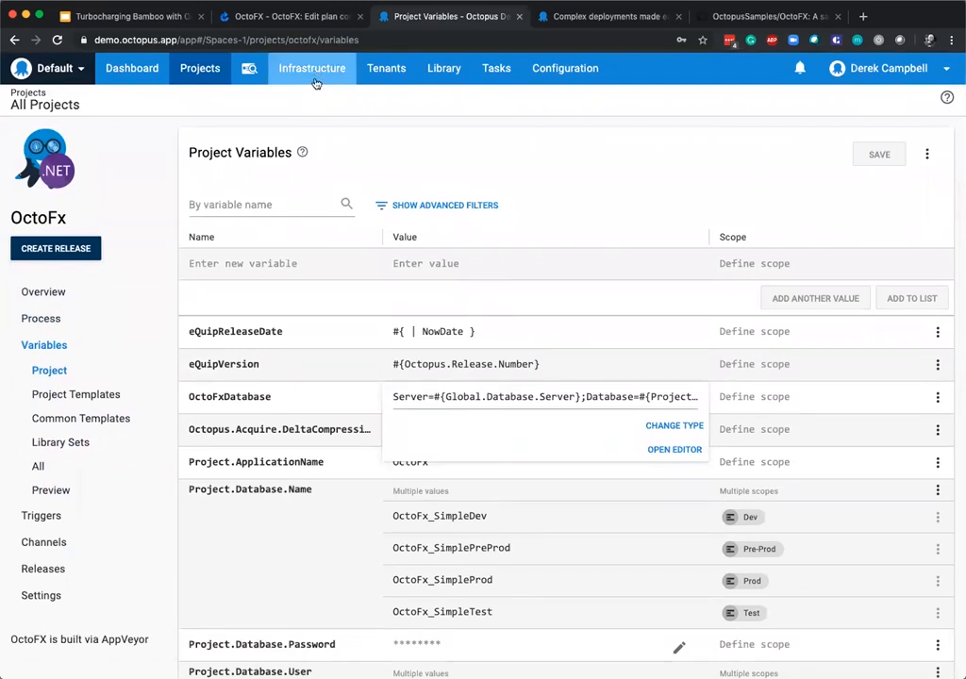
Start adding a deployment target in Infrastructure and examine the Windows, Linux, Mac, Azure and Kubernetes Cluster options.
{"action": "left_click", "coordinate": [312, 69]}
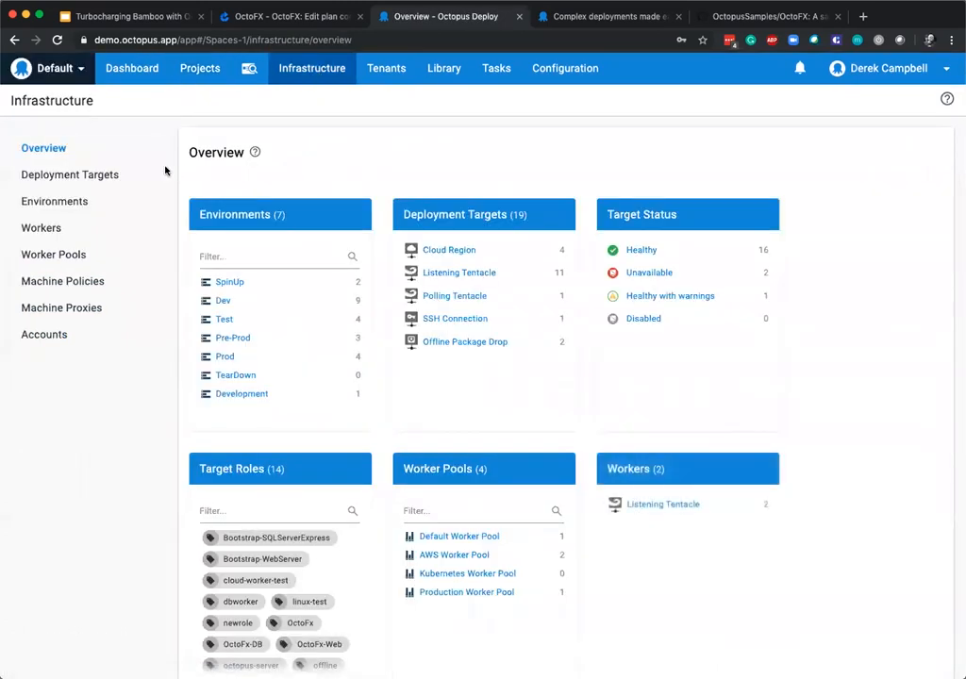
{"action": "left_click", "coordinate": [119, 184]}
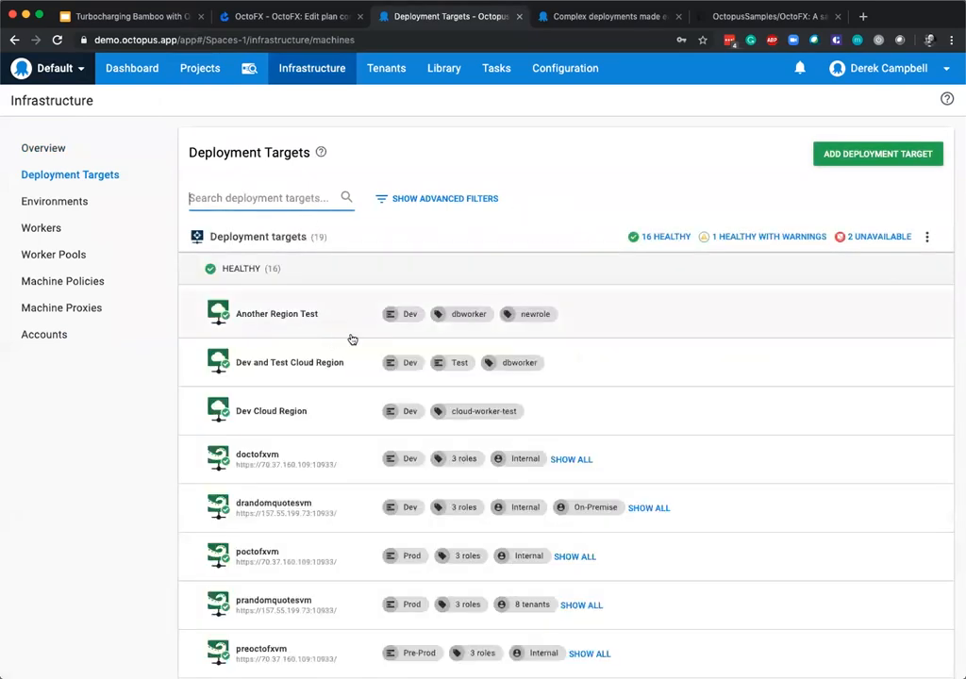
{"action": "left_click", "coordinate": [881, 153]}
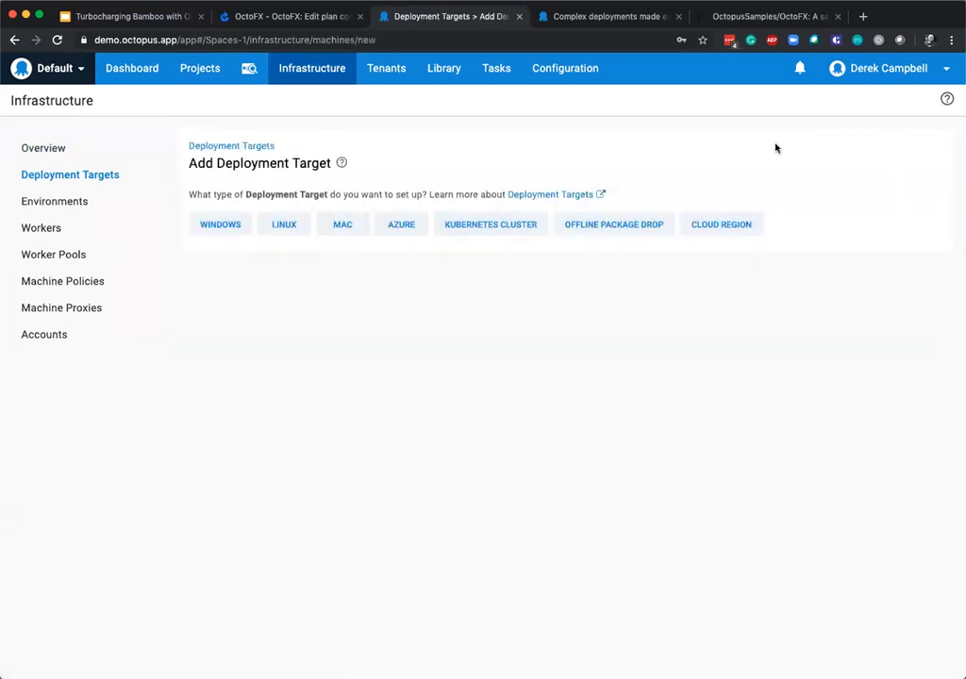
{"action": "left_click", "coordinate": [241, 224]}
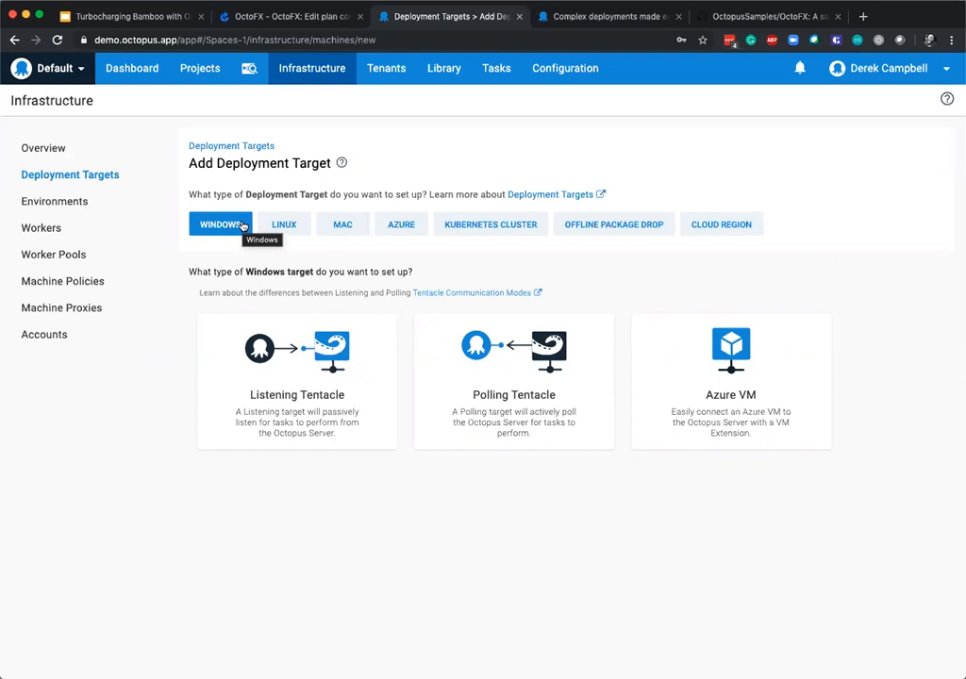
{"action": "left_click", "coordinate": [280, 224]}
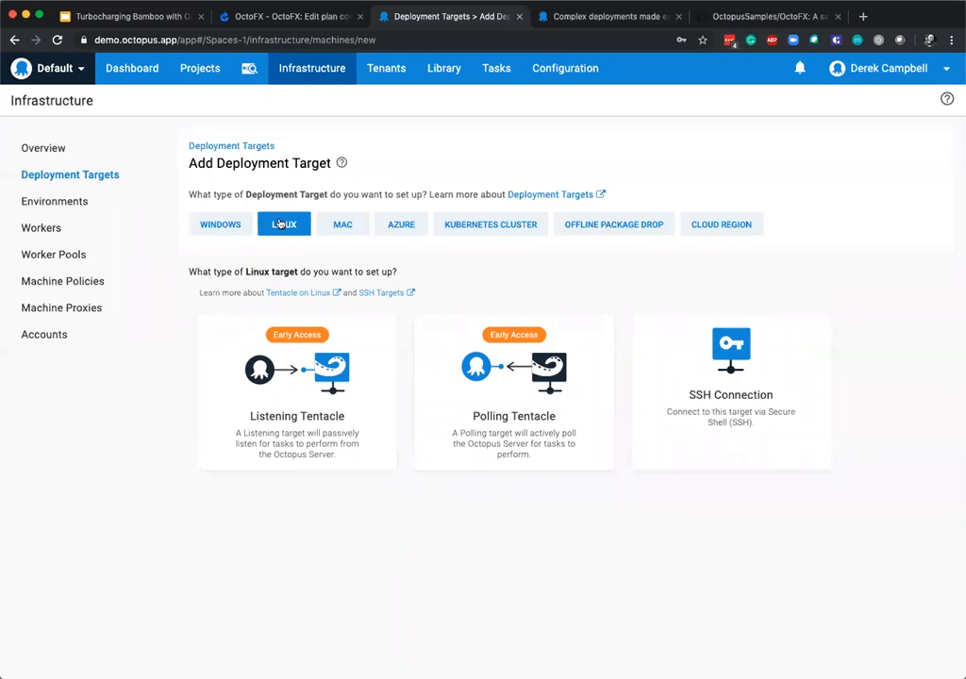
{"action": "left_click", "coordinate": [339, 228]}
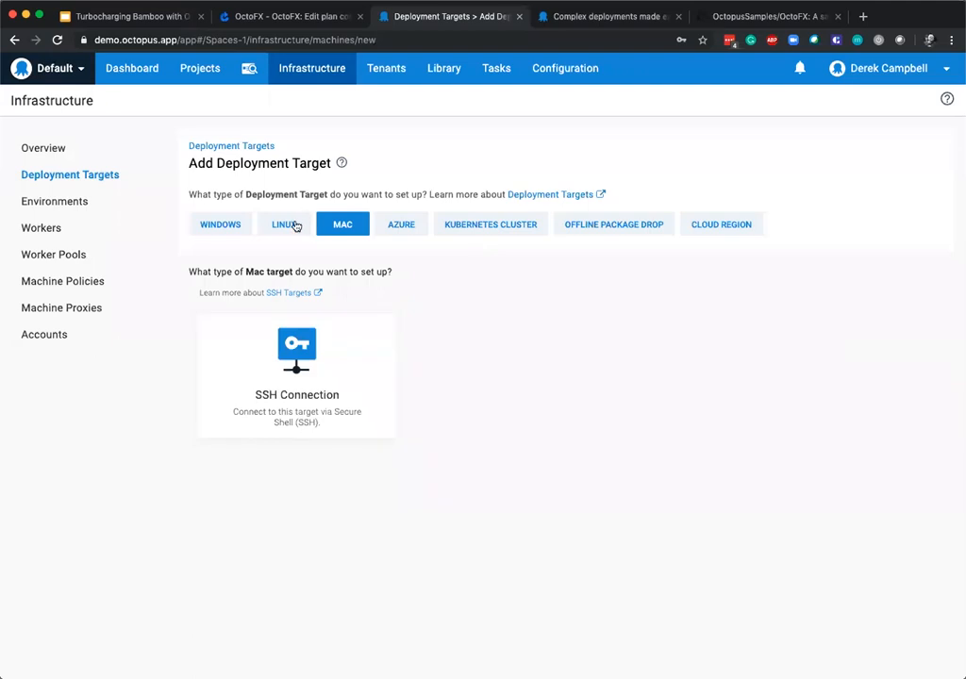
{"action": "left_click", "coordinate": [400, 227]}
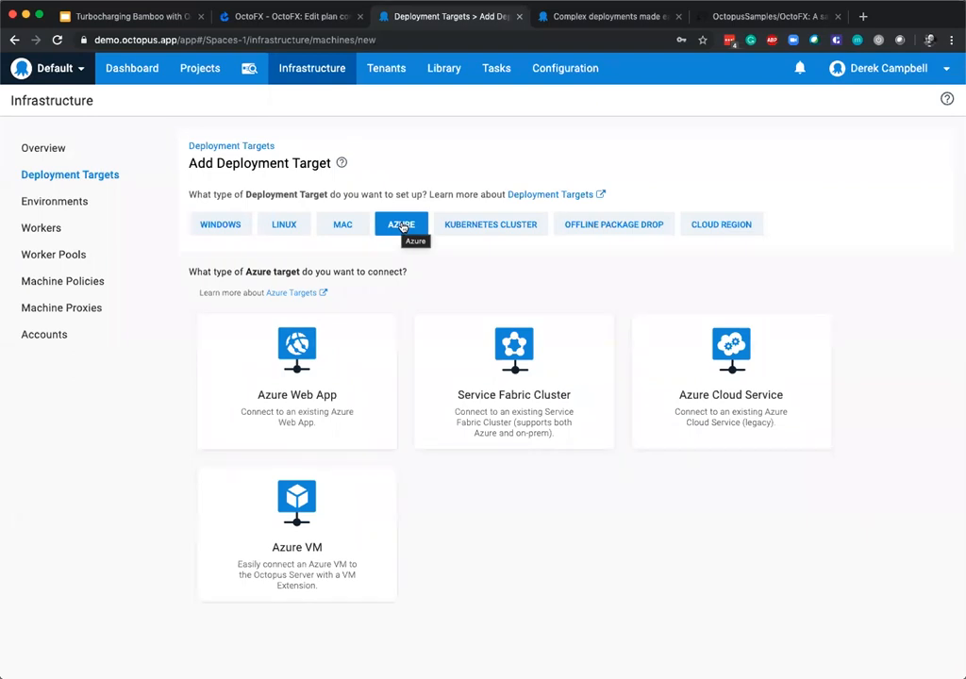
{"action": "left_click", "coordinate": [496, 229]}
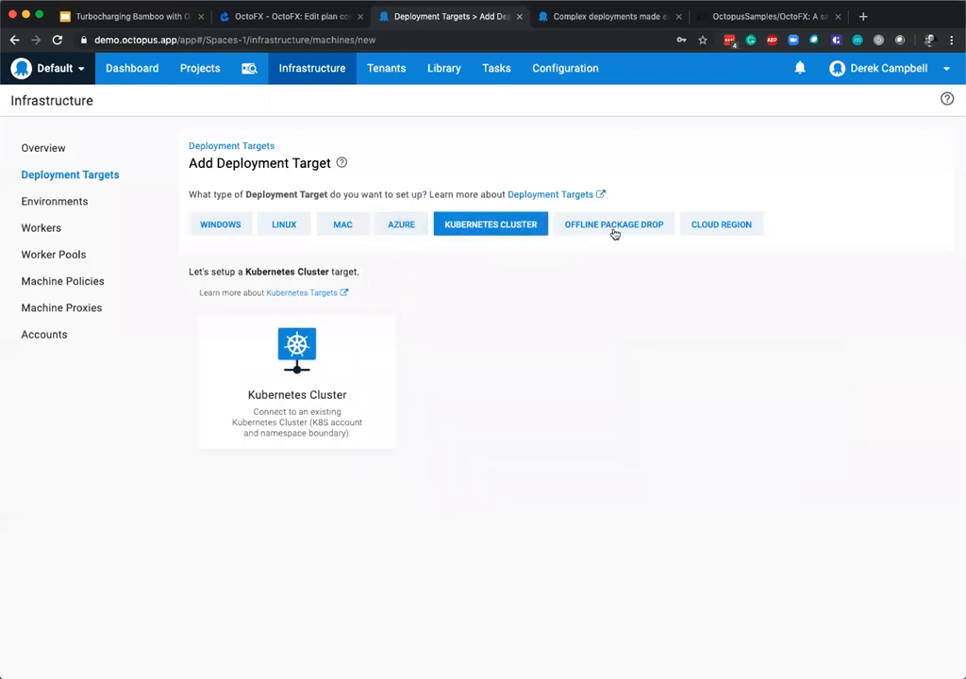
Return to the Octopus dashboard, then switch to the Google Slides presentation and show the "CI / CD Pipeline With Octopus" slide.
{"action": "right_click", "coordinate": [142, 68]}
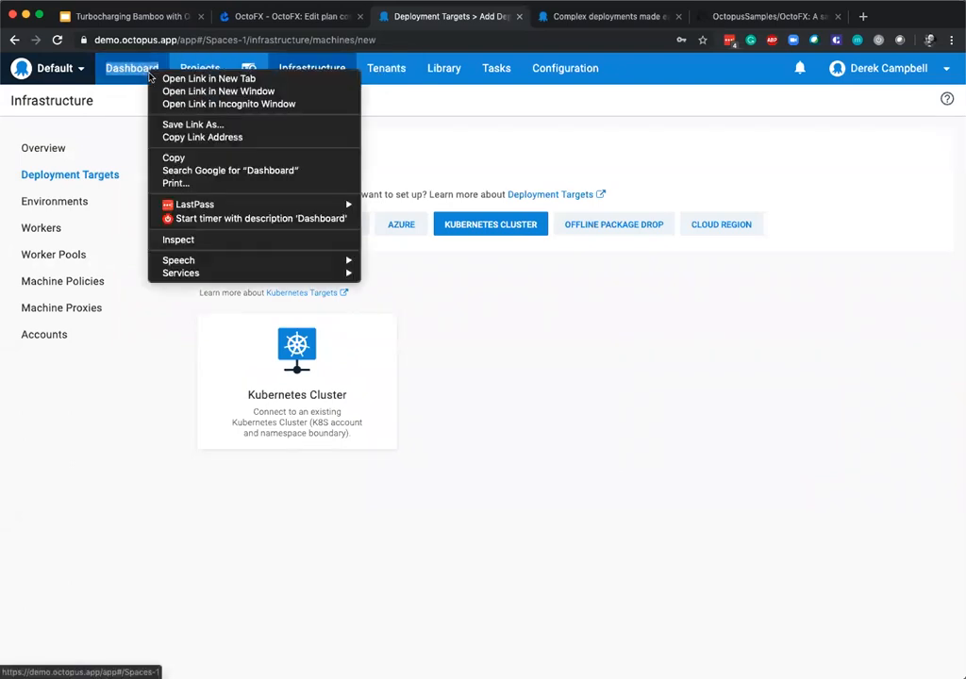
{"action": "key", "text": "Escape"}
{"action": "left_click", "coordinate": [129, 73]}
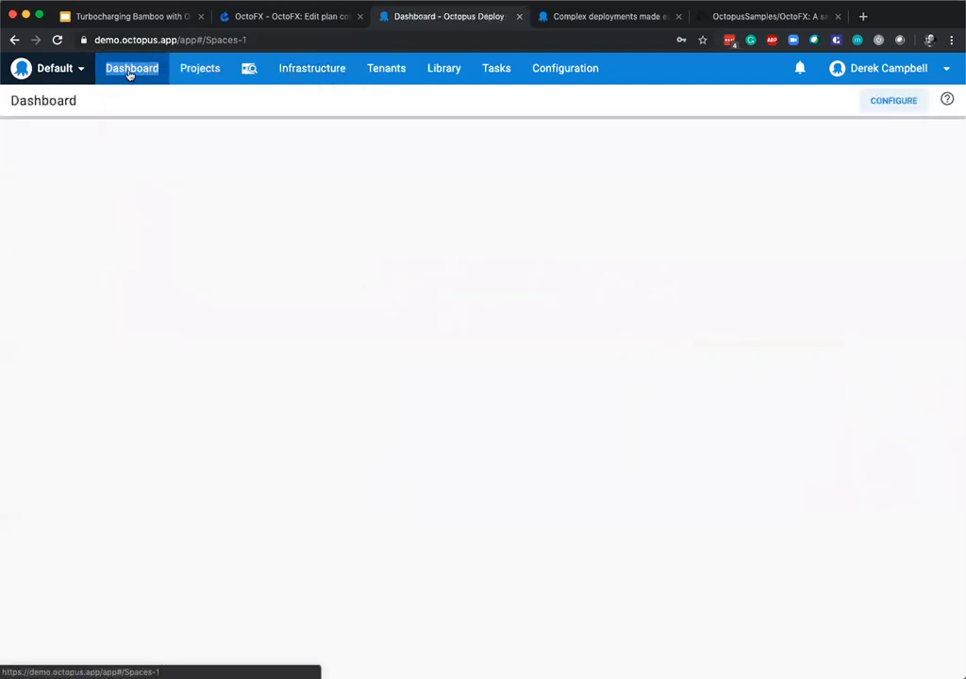
{"action": "left_click", "coordinate": [132, 18]}
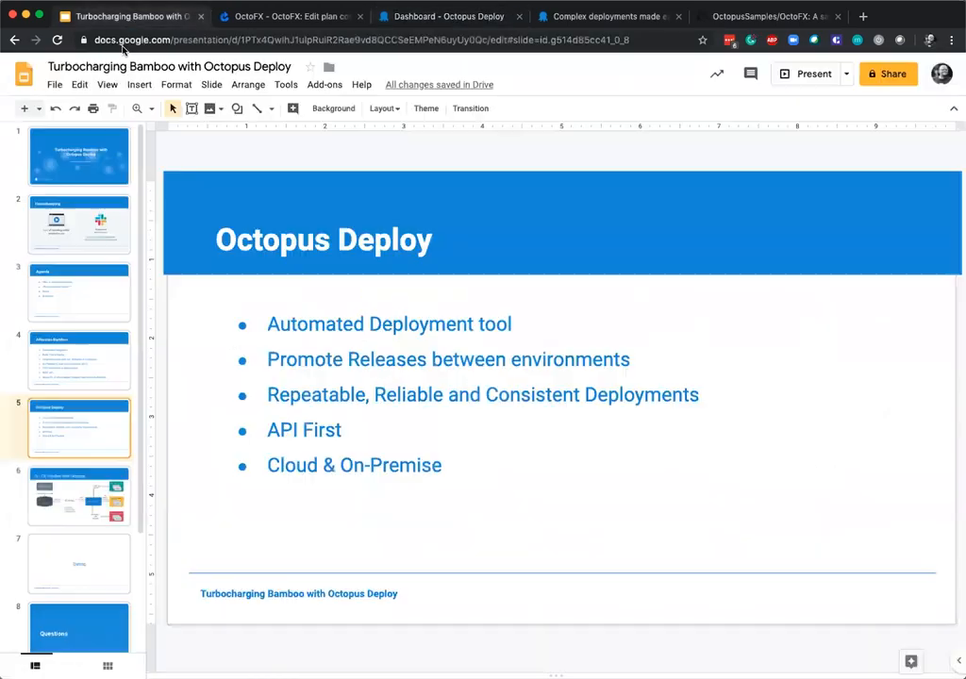
{"action": "left_click", "coordinate": [82, 509]}
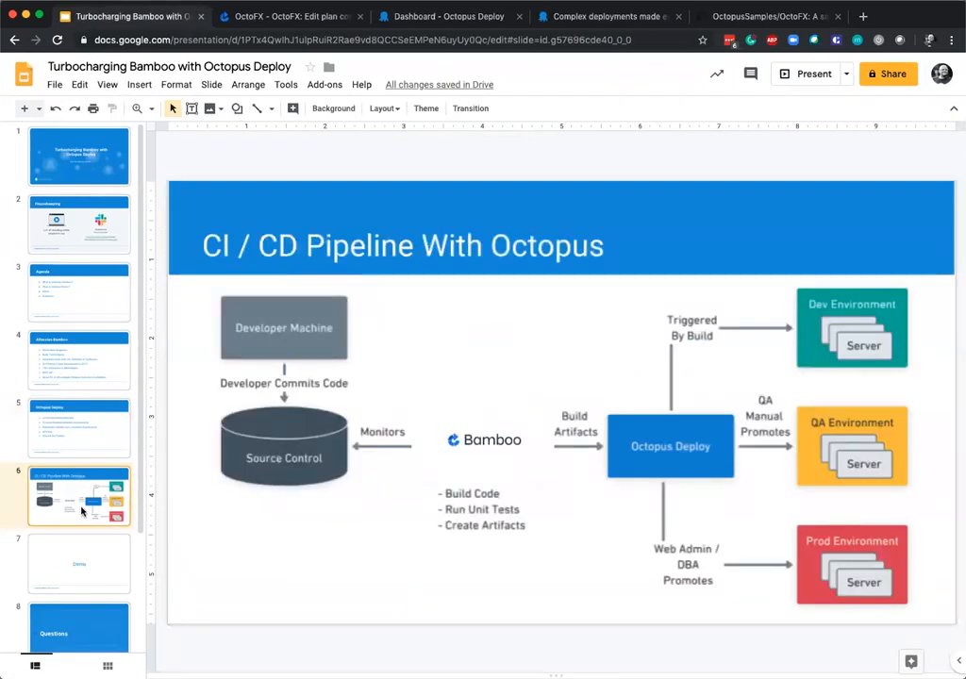
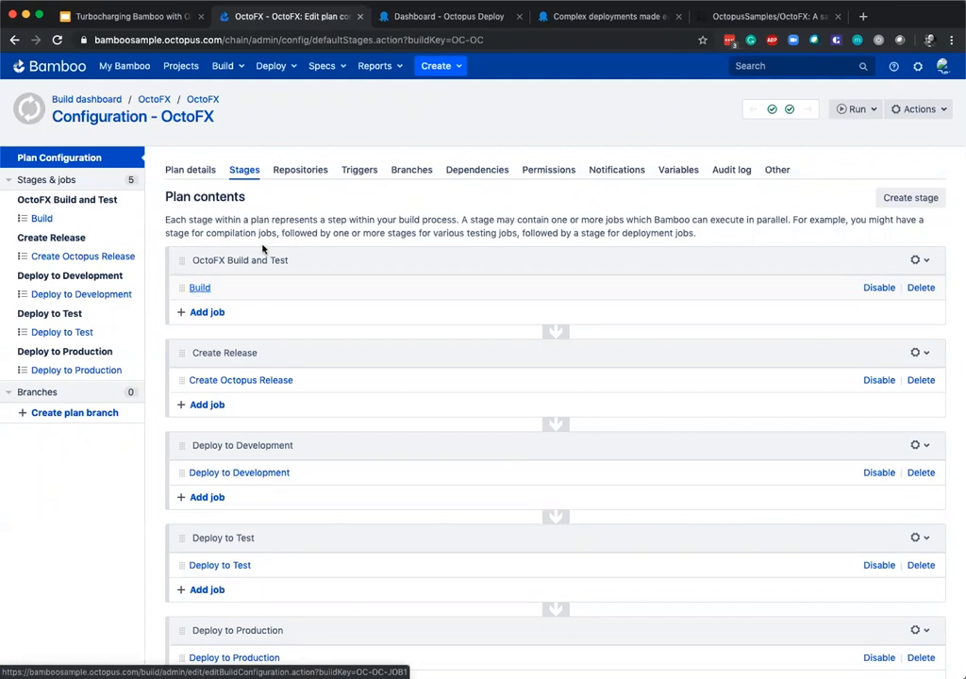
Open the Octopus Deploy downloads page, find the Bamboo Add-on and view its Atlassian Marketplace listing.
{"action": "left_click", "coordinate": [602, 16]}
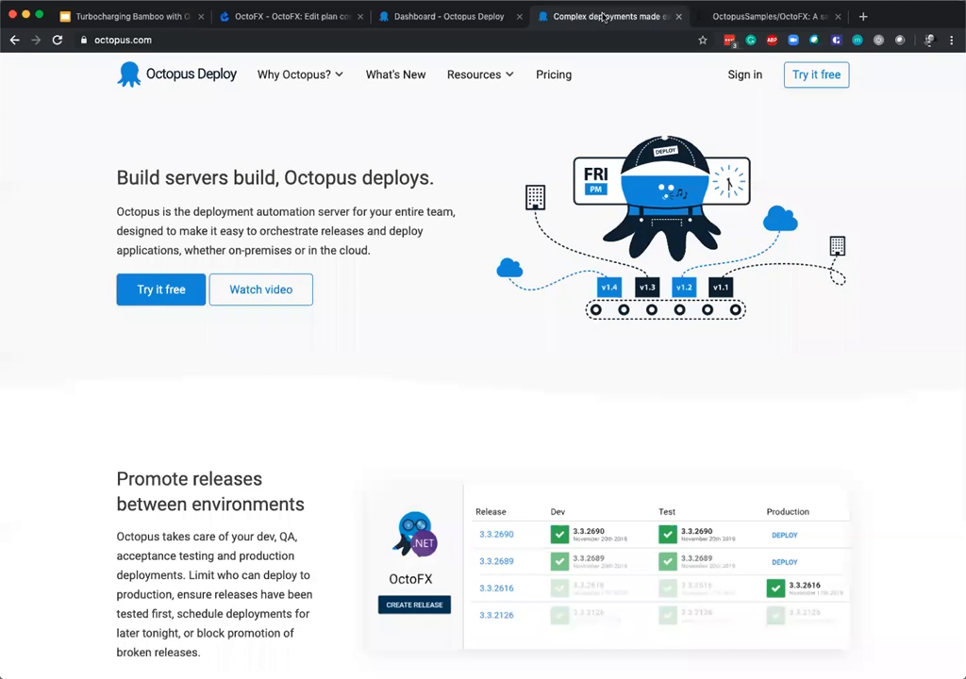
{"action": "mouse_move", "coordinate": [486, 78]}
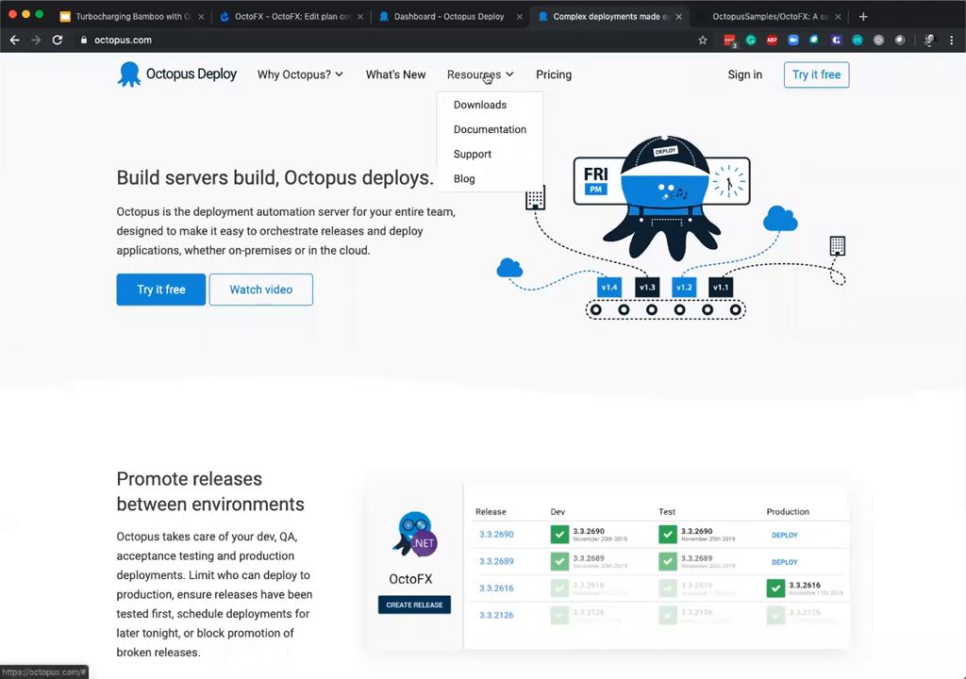
{"action": "left_click", "coordinate": [487, 104]}
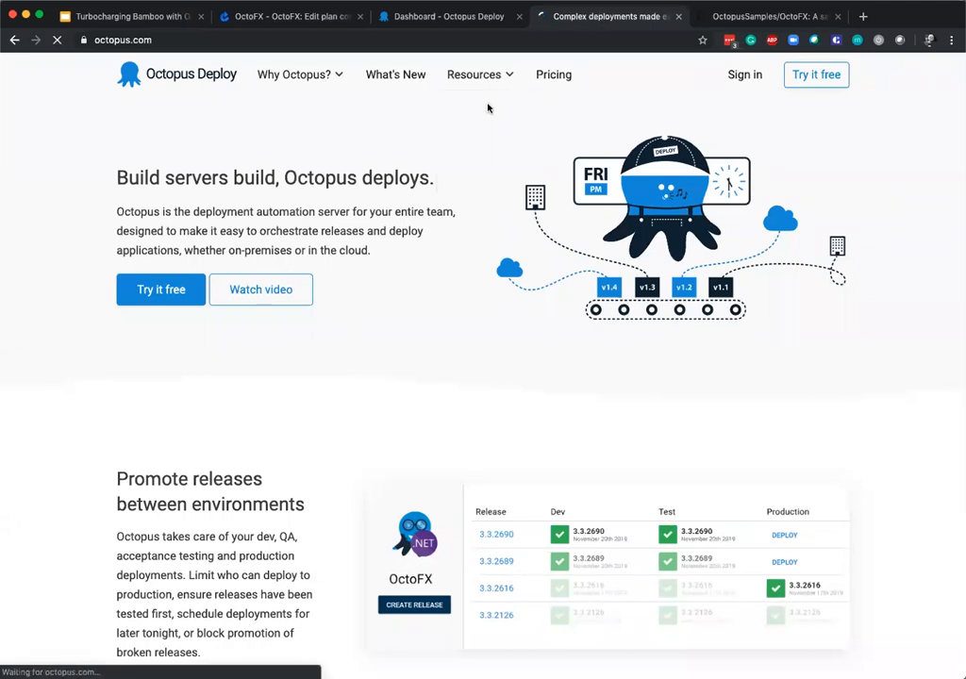
{"action": "scroll", "coordinate": [425, 255], "scroll_direction": "down", "scroll_amount": 5}
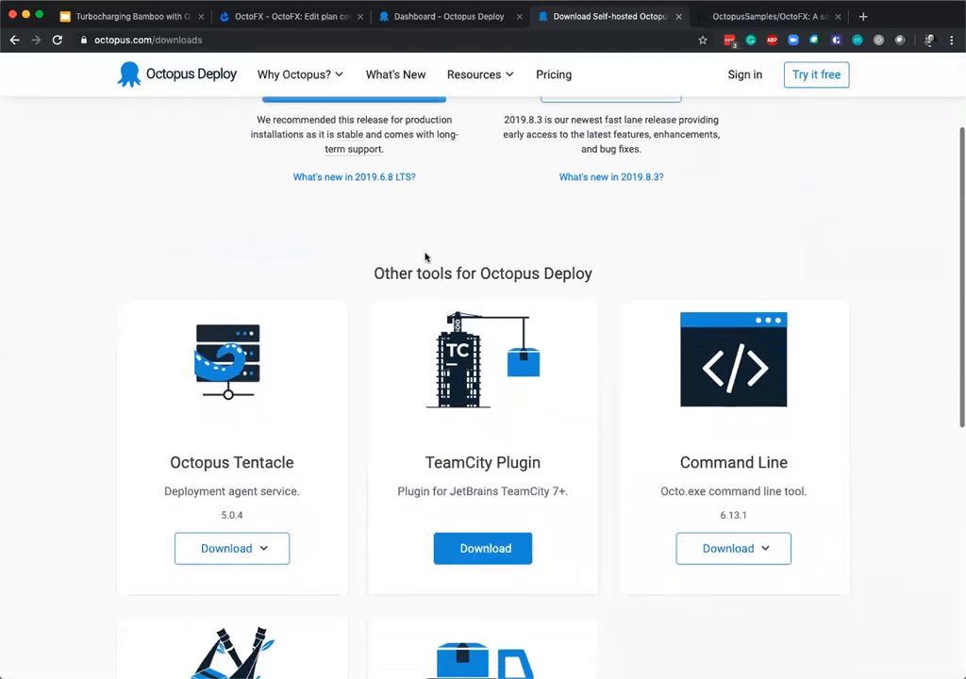
{"action": "scroll", "coordinate": [273, 572], "scroll_direction": "down", "scroll_amount": 3}
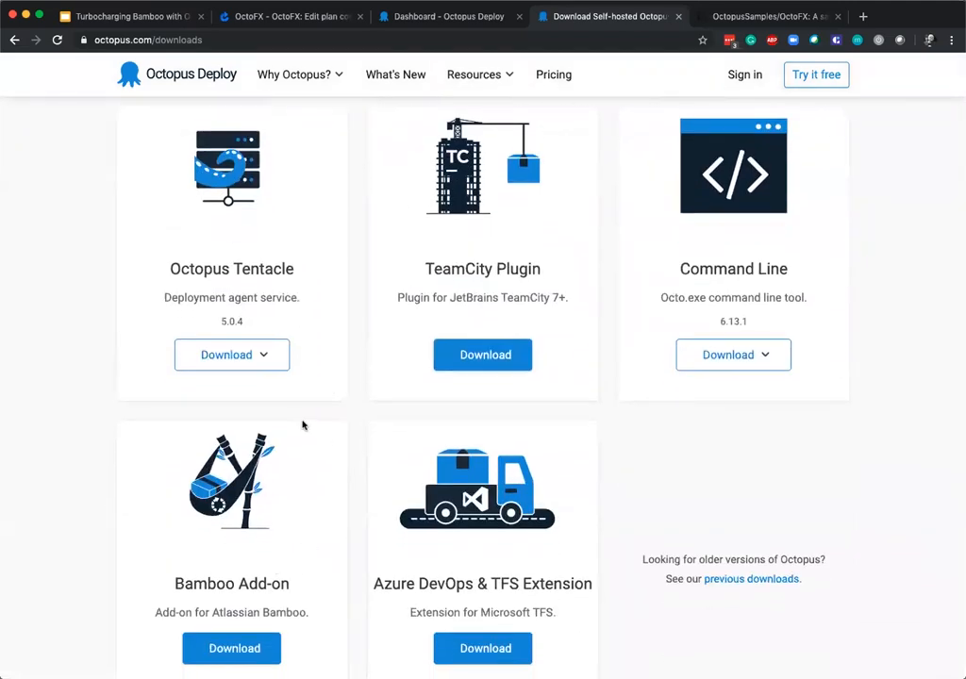
{"action": "scroll", "coordinate": [304, 424], "scroll_direction": "down", "scroll_amount": 2}
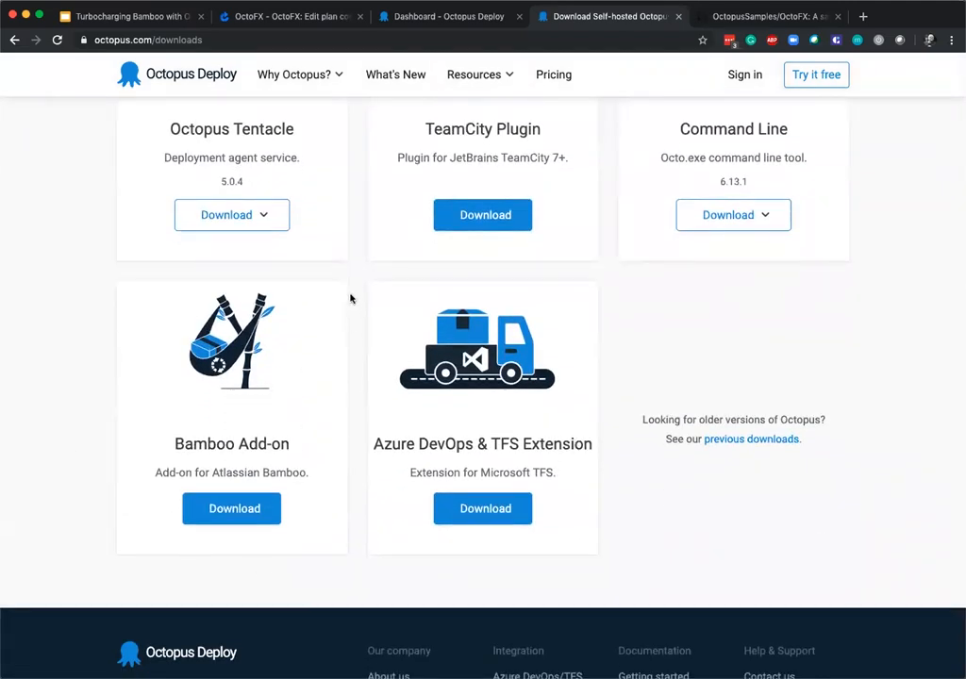
{"action": "left_click", "coordinate": [231, 511]}
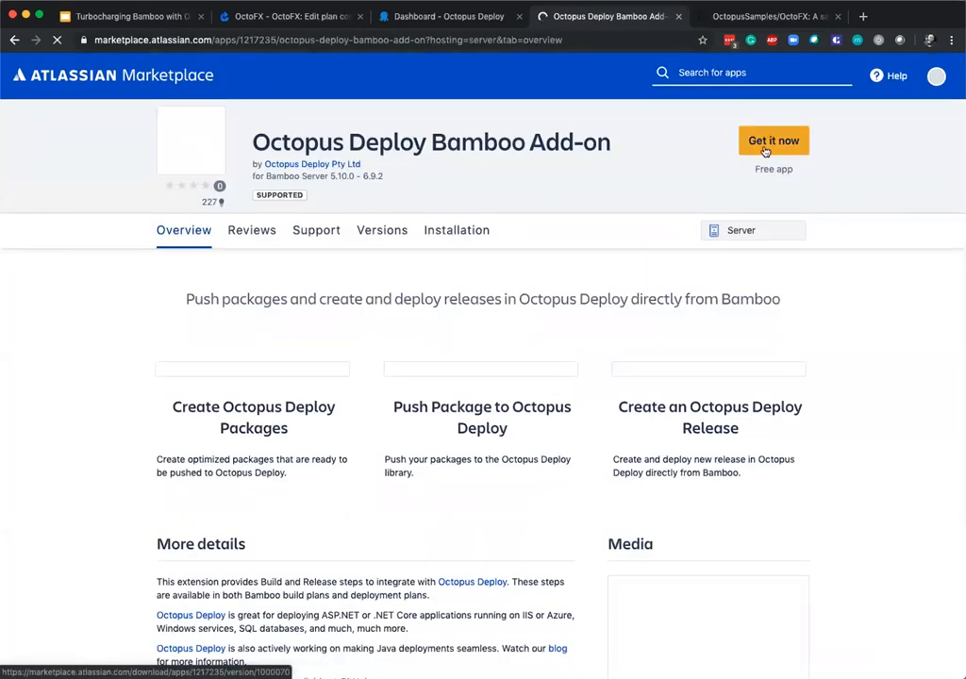
{"action": "left_click", "coordinate": [764, 151]}
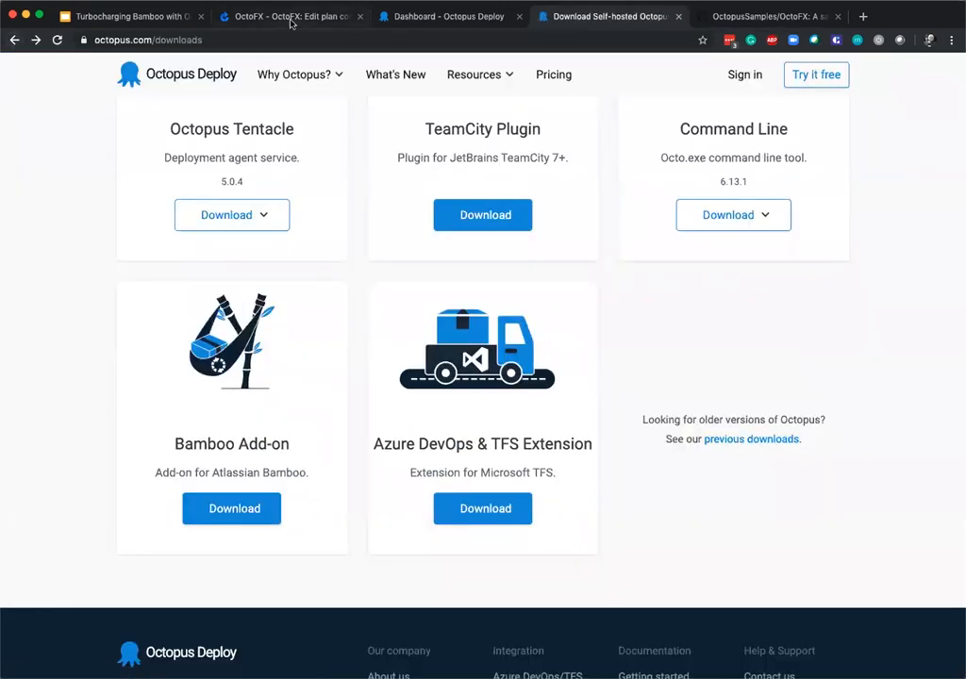
Switch to Bamboo, open Manage apps in the administration area and inspect the Octopus Deploy Bamboo Plugin details.
{"action": "left_click", "coordinate": [288, 18]}
{"action": "left_click", "coordinate": [914, 68]}
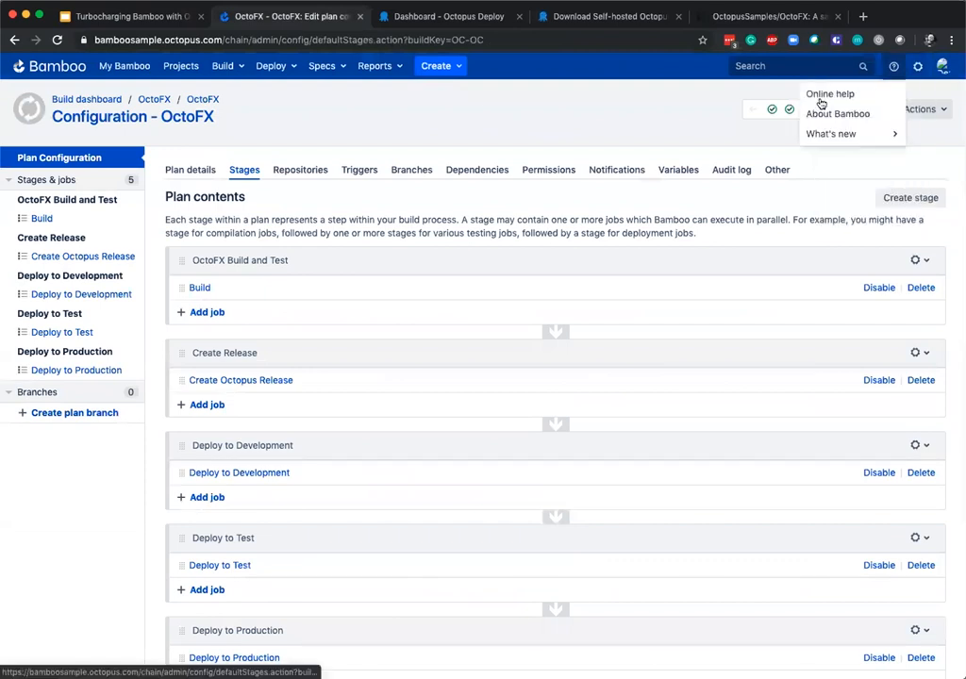
{"action": "left_click", "coordinate": [886, 114]}
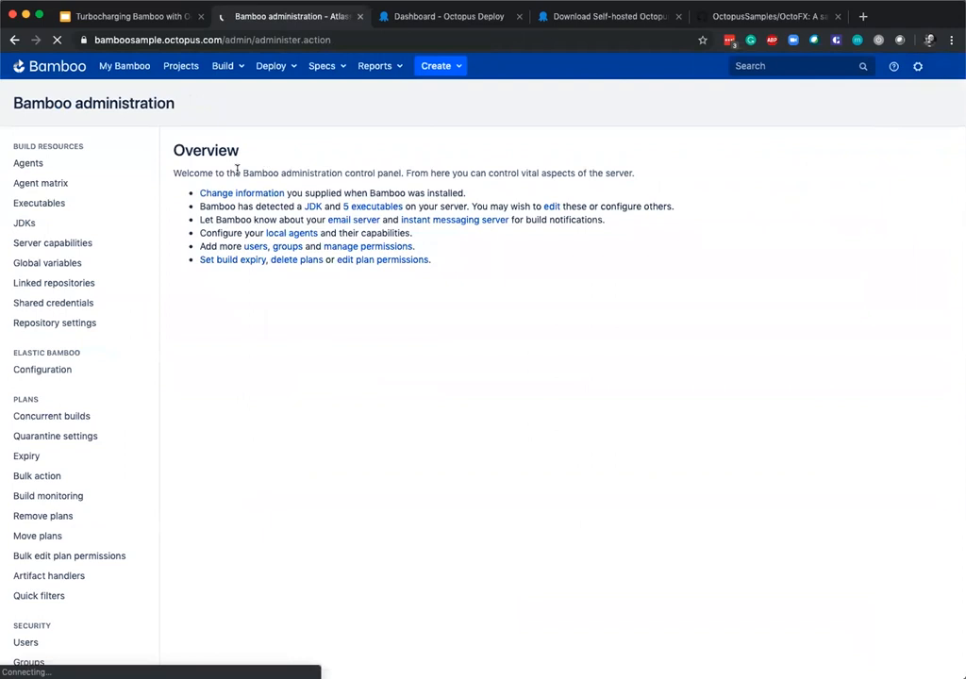
{"action": "scroll", "coordinate": [62, 319], "scroll_direction": "down", "scroll_amount": 5}
{"action": "scroll", "coordinate": [65, 350], "scroll_direction": "down", "scroll_amount": 4}
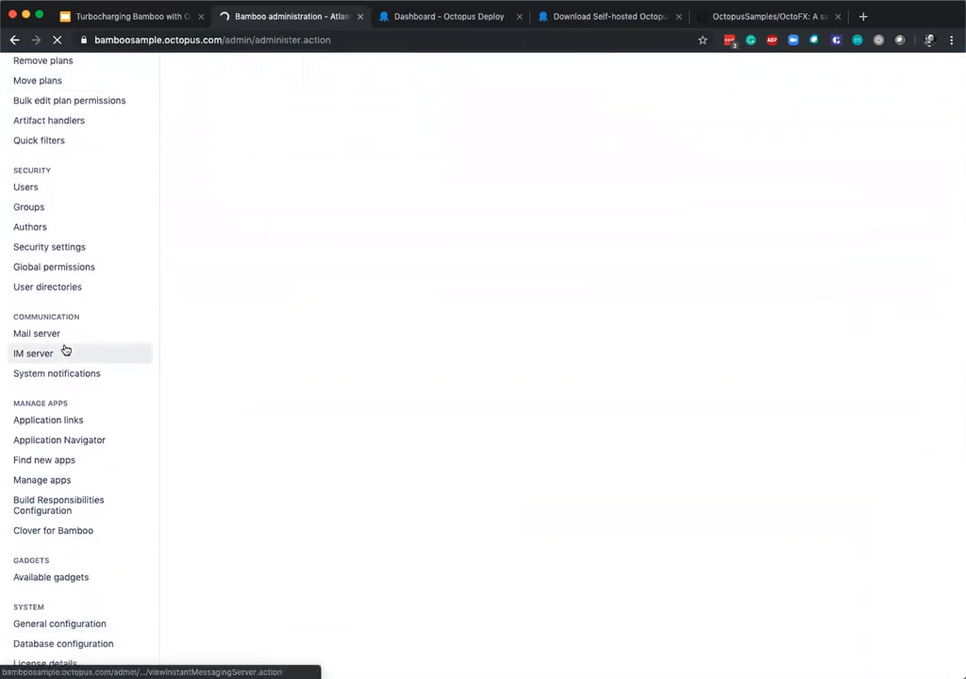
{"action": "left_click", "coordinate": [59, 482]}
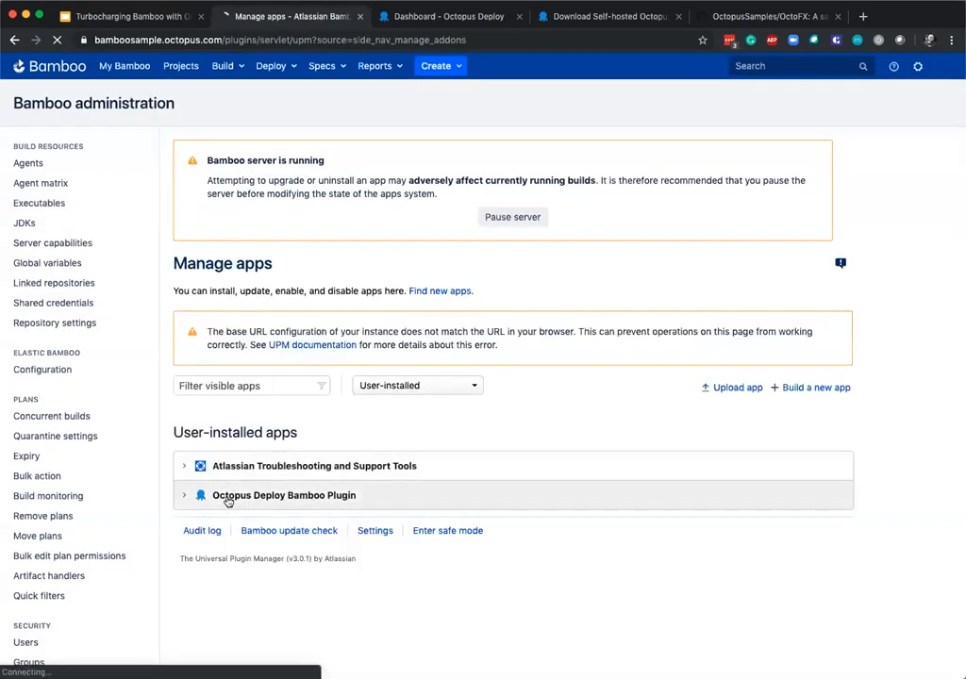
{"action": "left_click", "coordinate": [186, 497]}
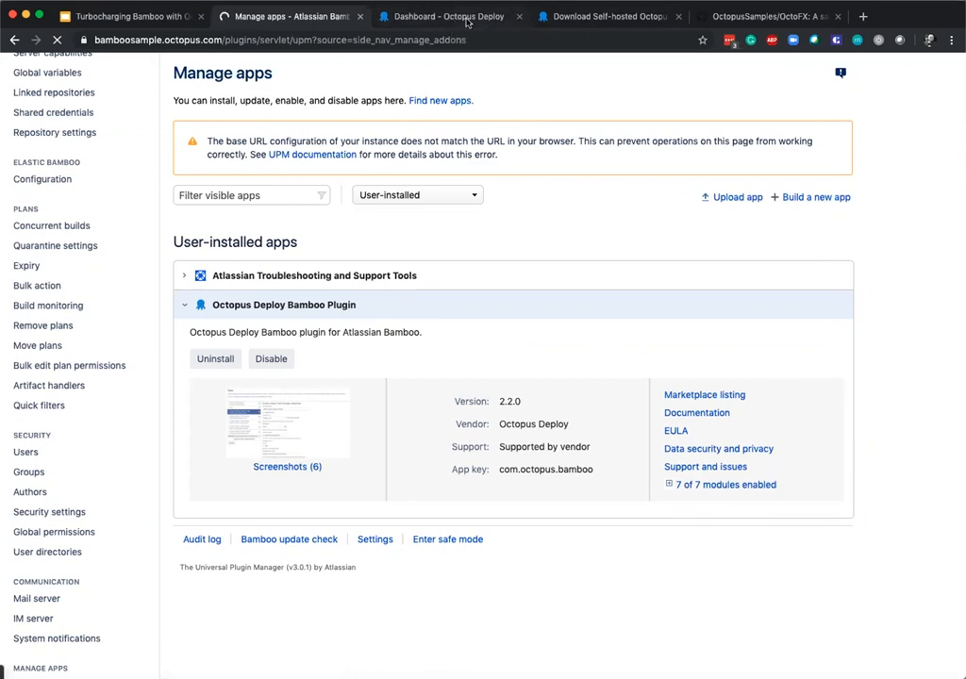
Show the Octo.exe command line download, then examine Bamboo's Visual Studio 2019, MSBuild v4.0 (32bit and 64bit) and Octo executables.
{"action": "left_click", "coordinate": [619, 17]}
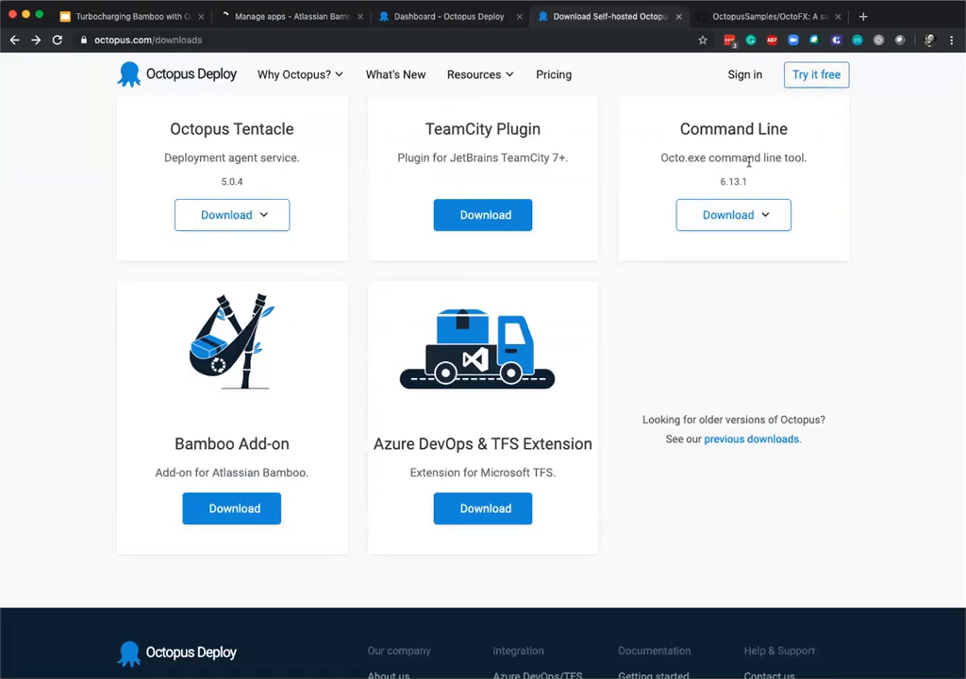
{"action": "left_click", "coordinate": [245, 16]}
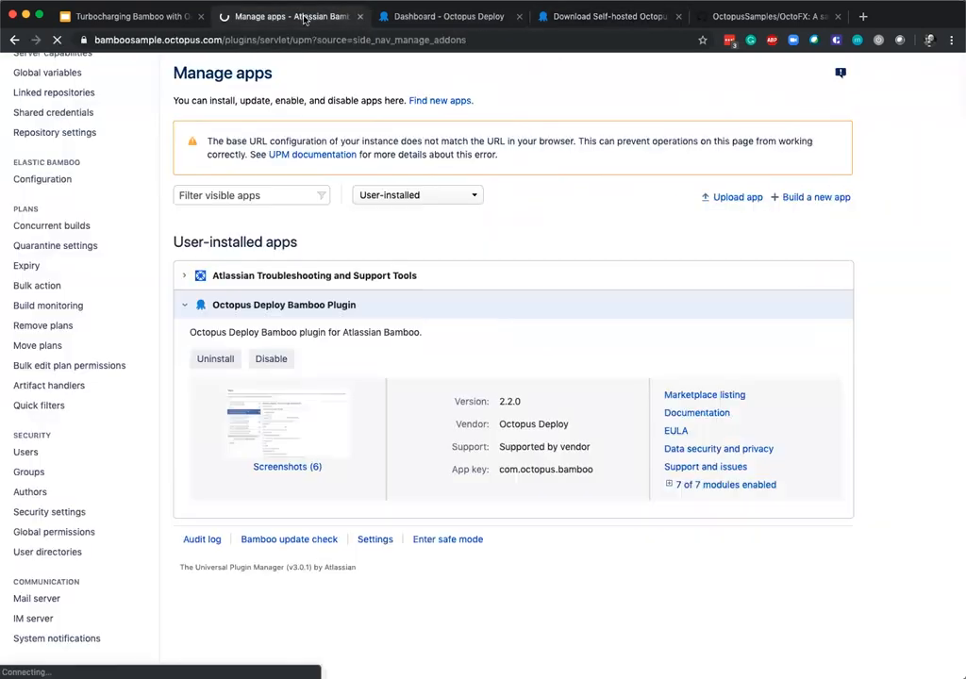
{"action": "scroll", "coordinate": [129, 188], "scroll_direction": "up", "scroll_amount": 5}
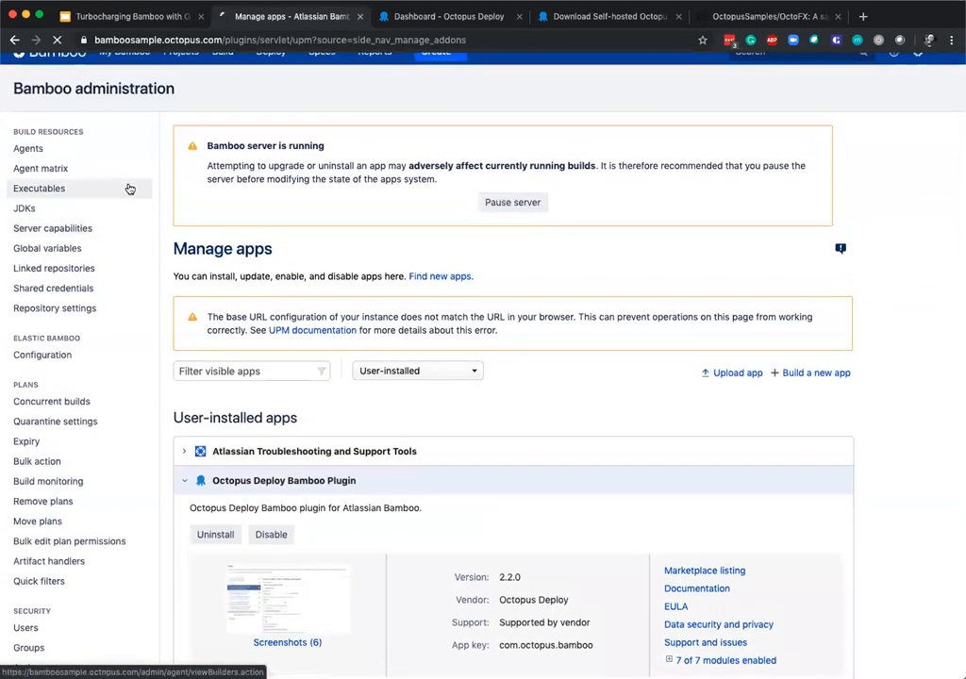
{"action": "left_click", "coordinate": [47, 189]}
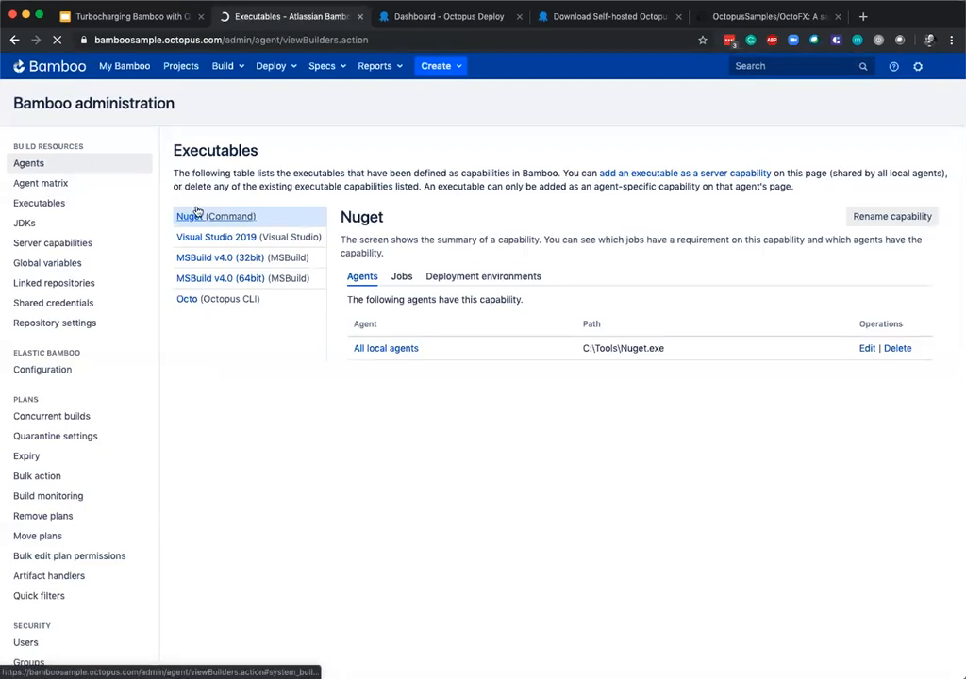
{"action": "left_click", "coordinate": [262, 242]}
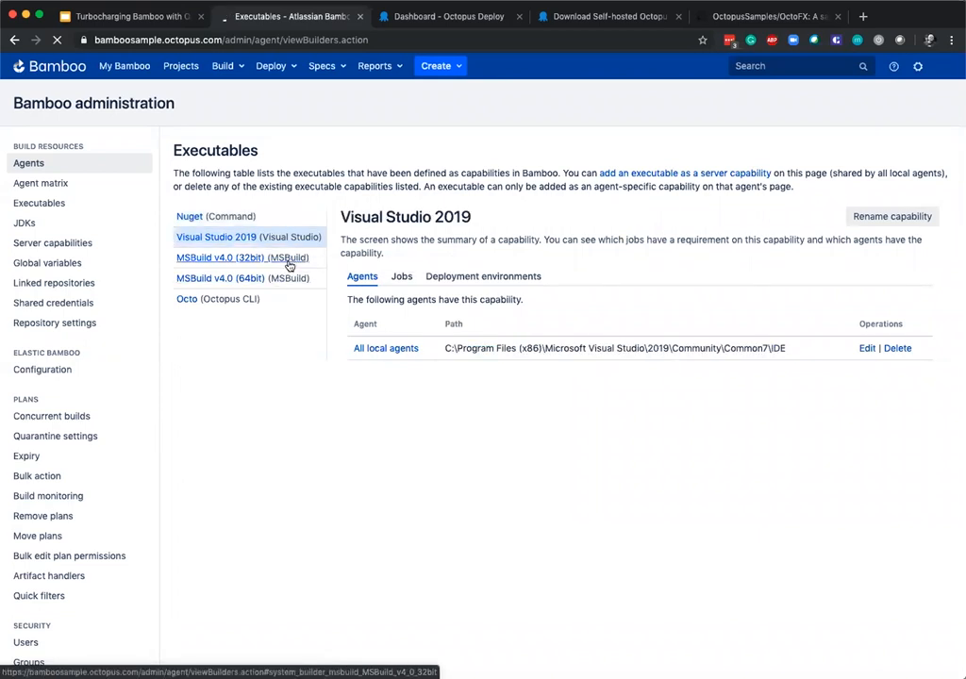
{"action": "left_click", "coordinate": [289, 264]}
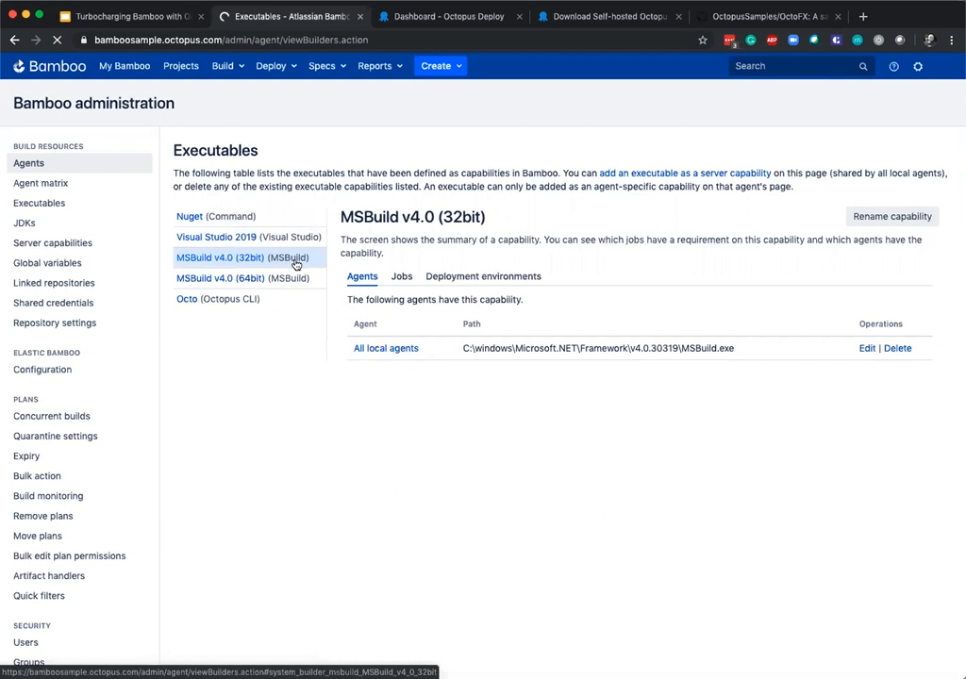
{"action": "left_click", "coordinate": [297, 282]}
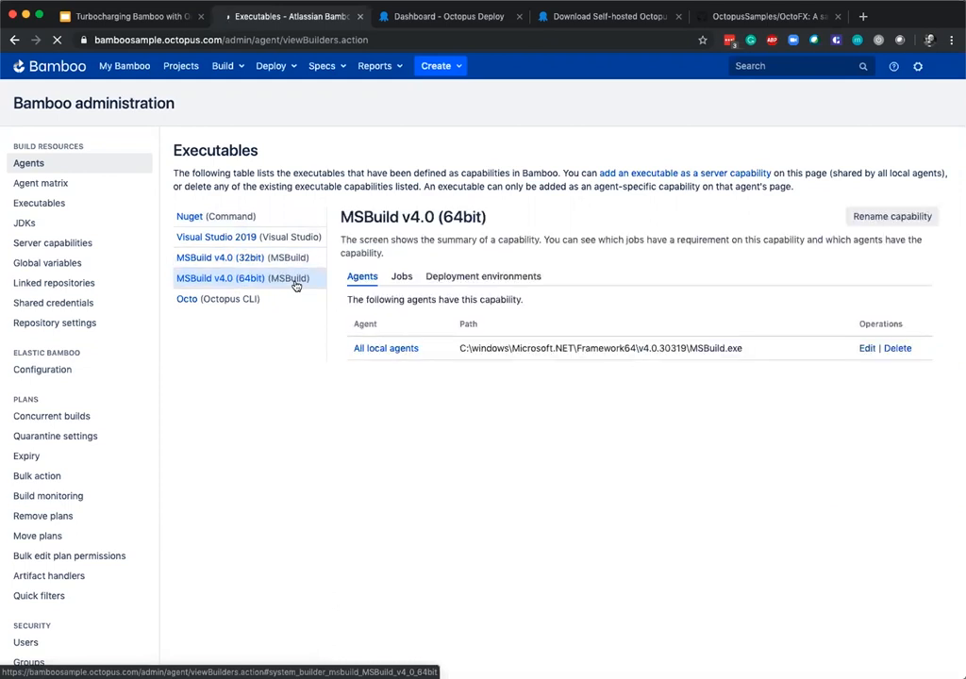
{"action": "left_click", "coordinate": [280, 301]}
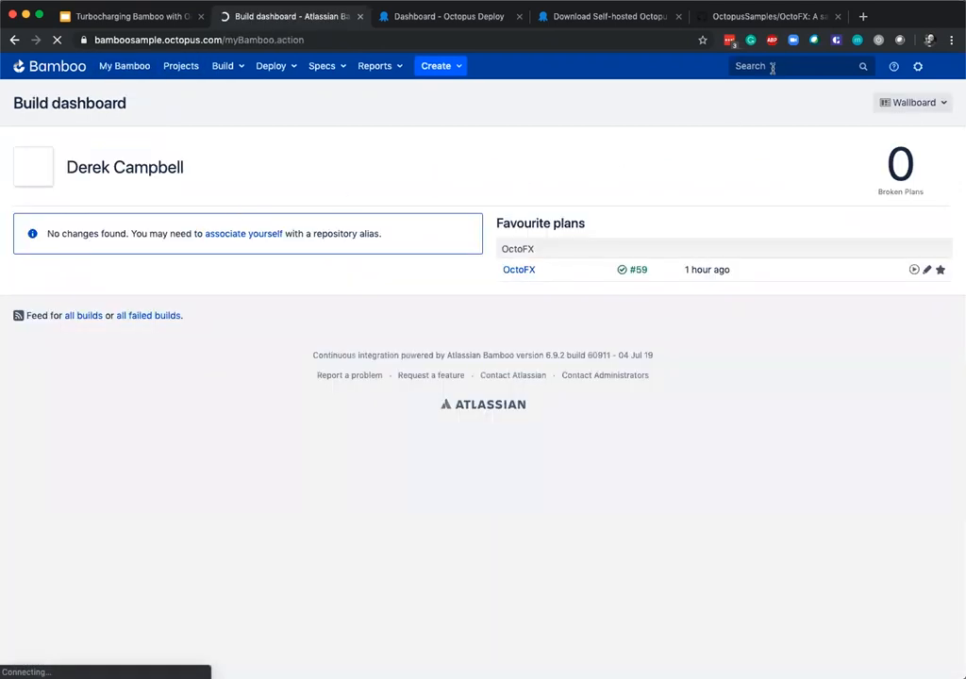
Open the OctoFX plan's configuration from the build dashboard and look at its OctoFX repository.
{"action": "left_click", "coordinate": [521, 271]}
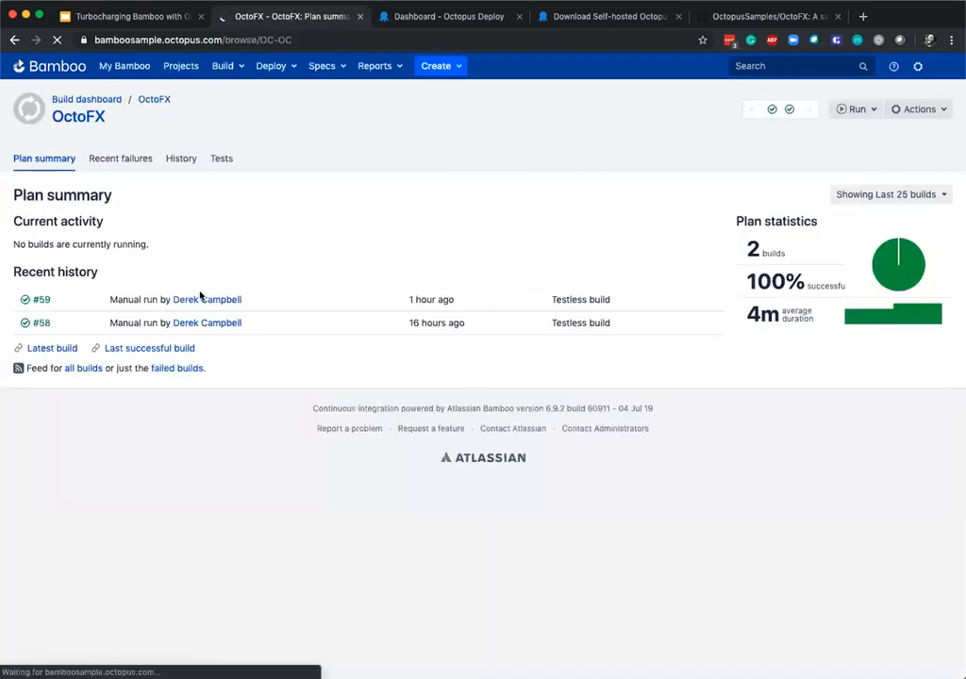
{"action": "left_click", "coordinate": [930, 113]}
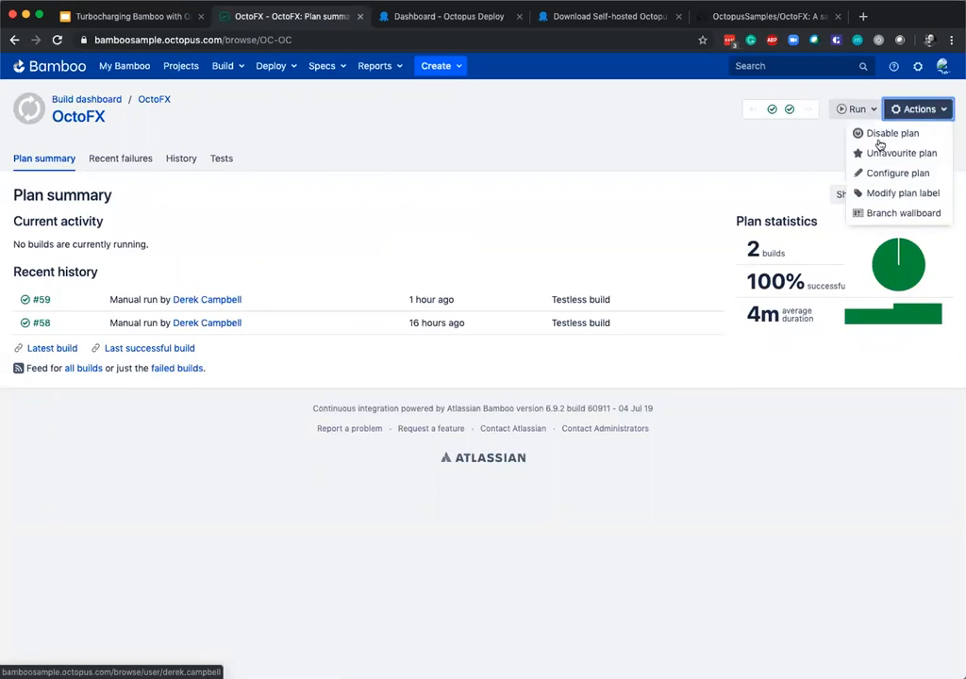
{"action": "left_click", "coordinate": [913, 176]}
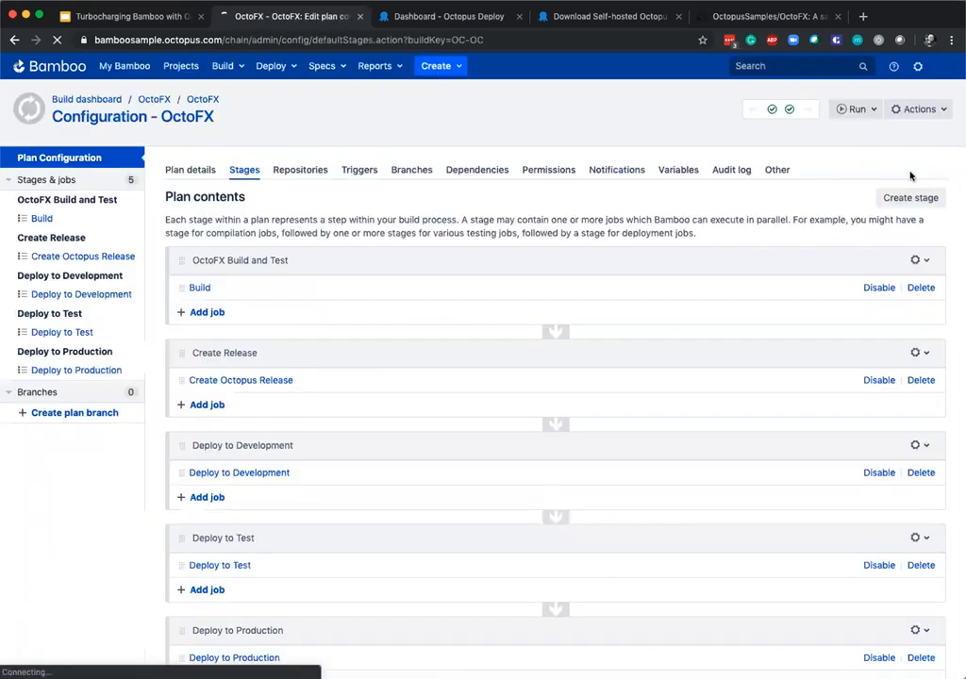
{"action": "left_click", "coordinate": [307, 170]}
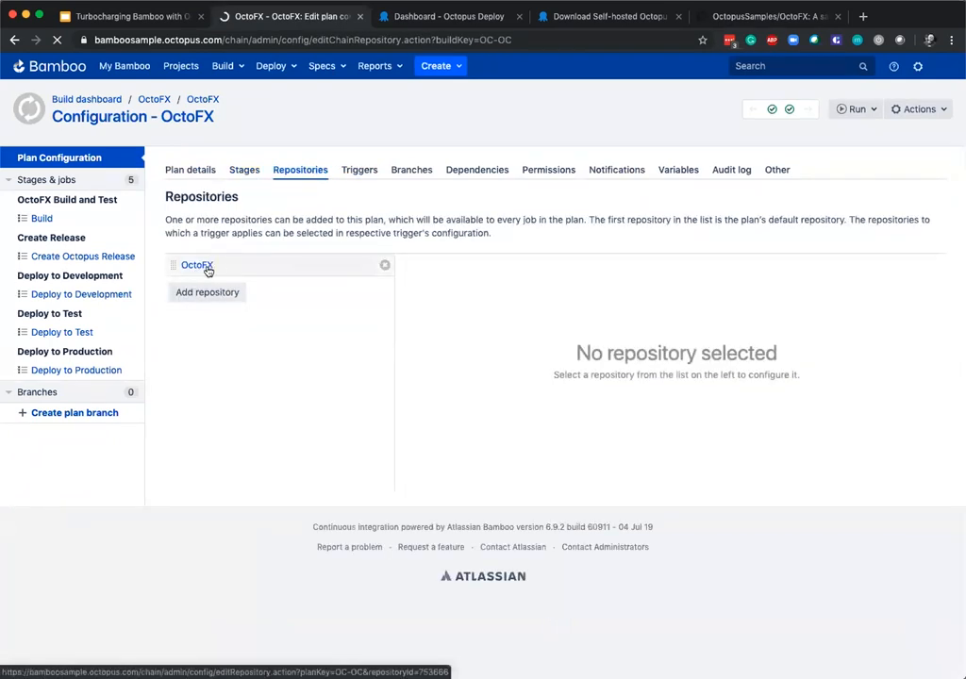
{"action": "left_click", "coordinate": [208, 268]}
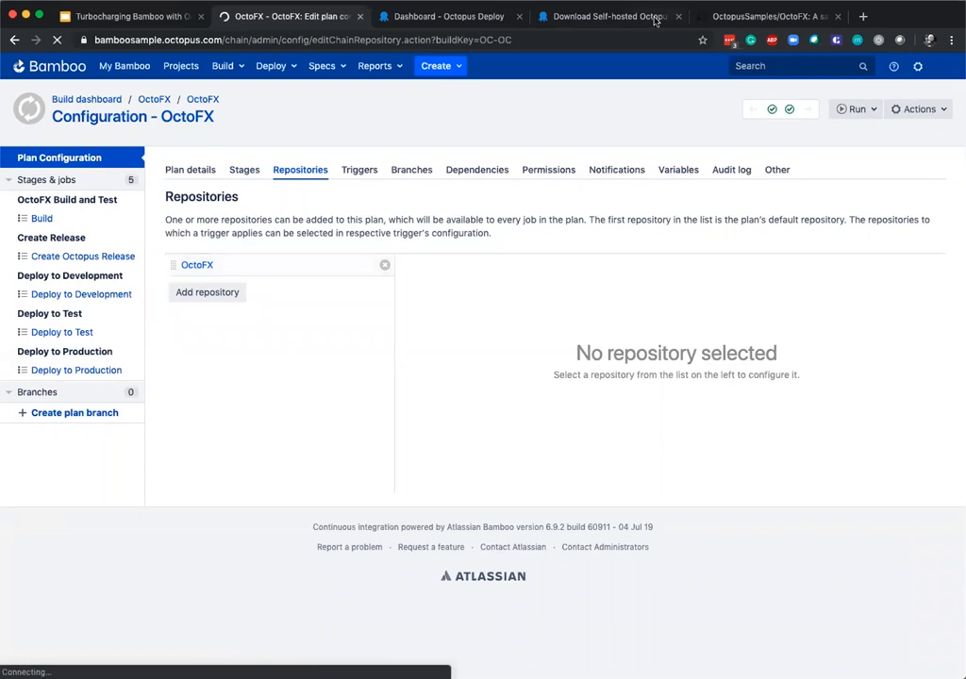
Switch to the OctopusSamples/OctoFX repository on GitHub and read the README's domain and solution overviews.
{"action": "left_click", "coordinate": [767, 16]}
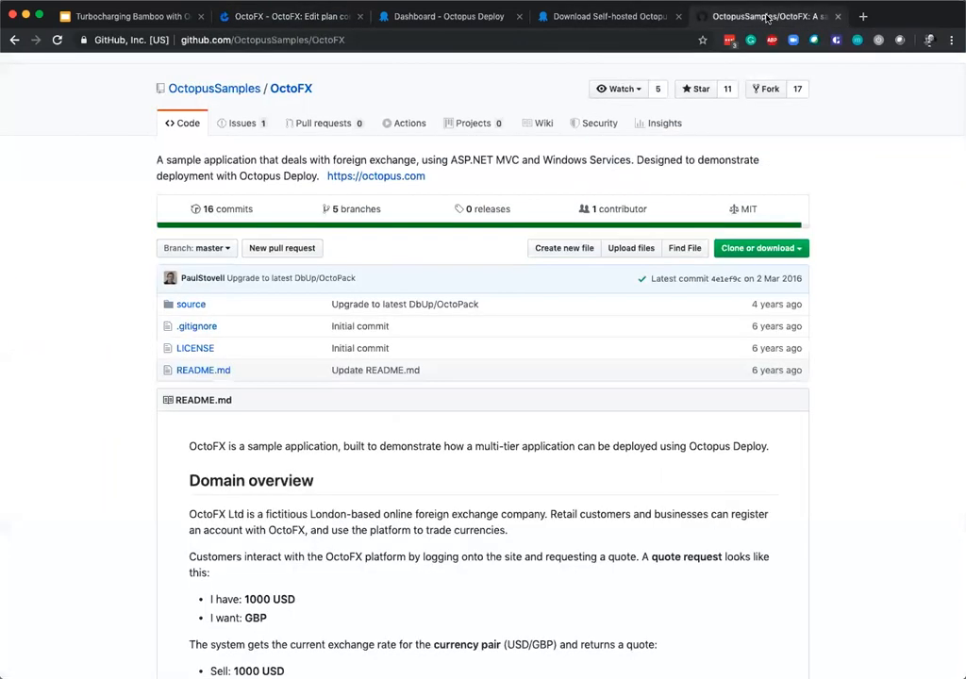
{"action": "scroll", "coordinate": [514, 217], "scroll_direction": "down", "scroll_amount": 2}
{"action": "scroll", "coordinate": [519, 231], "scroll_direction": "down", "scroll_amount": 3}
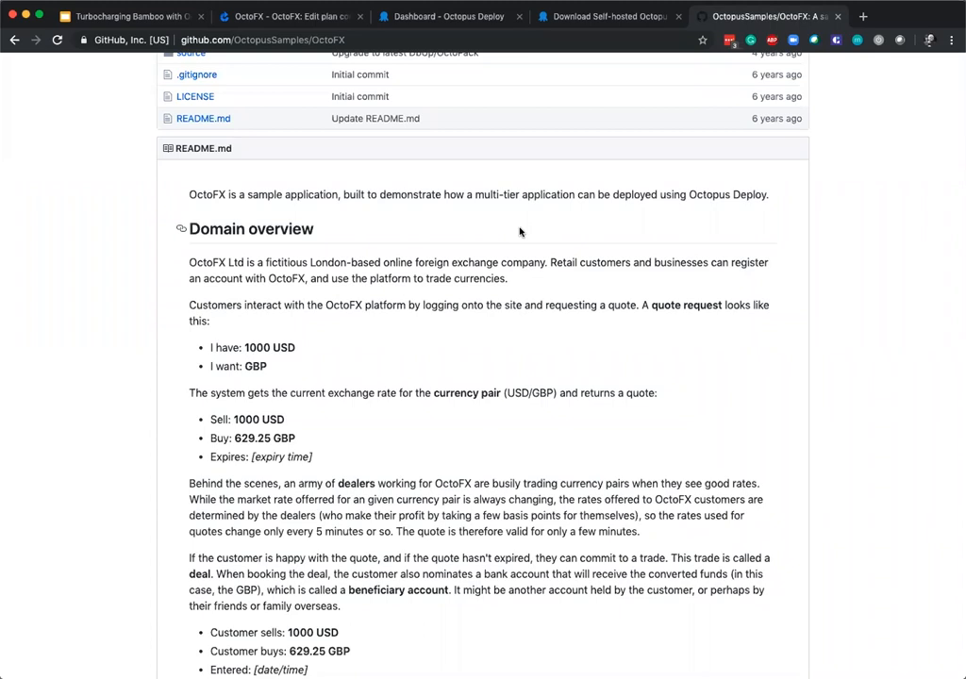
{"action": "scroll", "coordinate": [519, 232], "scroll_direction": "down", "scroll_amount": 10}
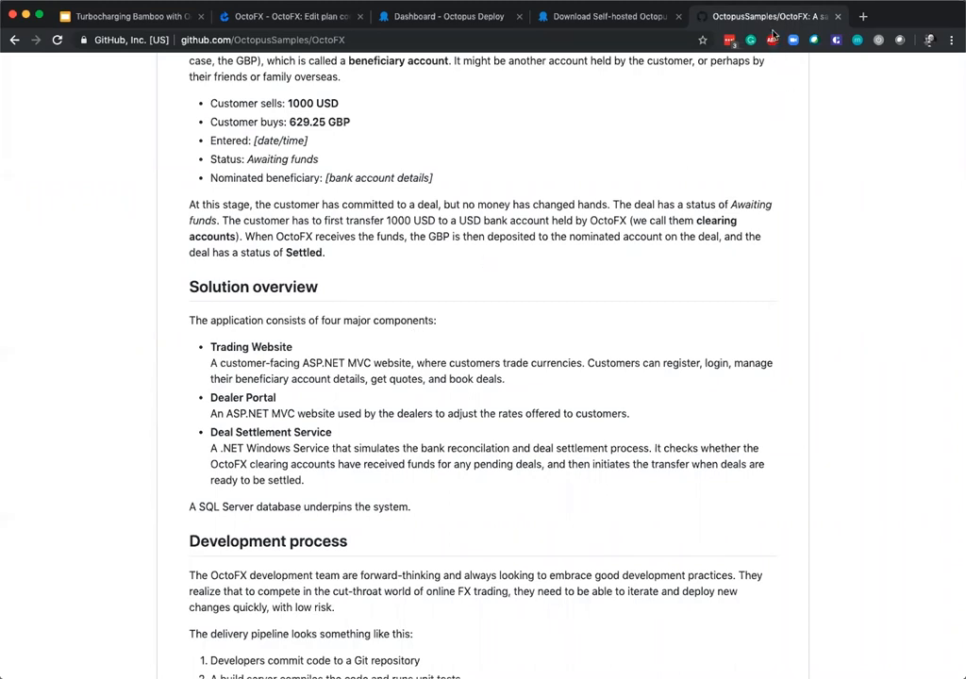
Return to the OctoFX plan configuration in Bamboo and review its stages, repositories, triggers, branches and dependencies.
{"action": "left_click", "coordinate": [227, 17]}
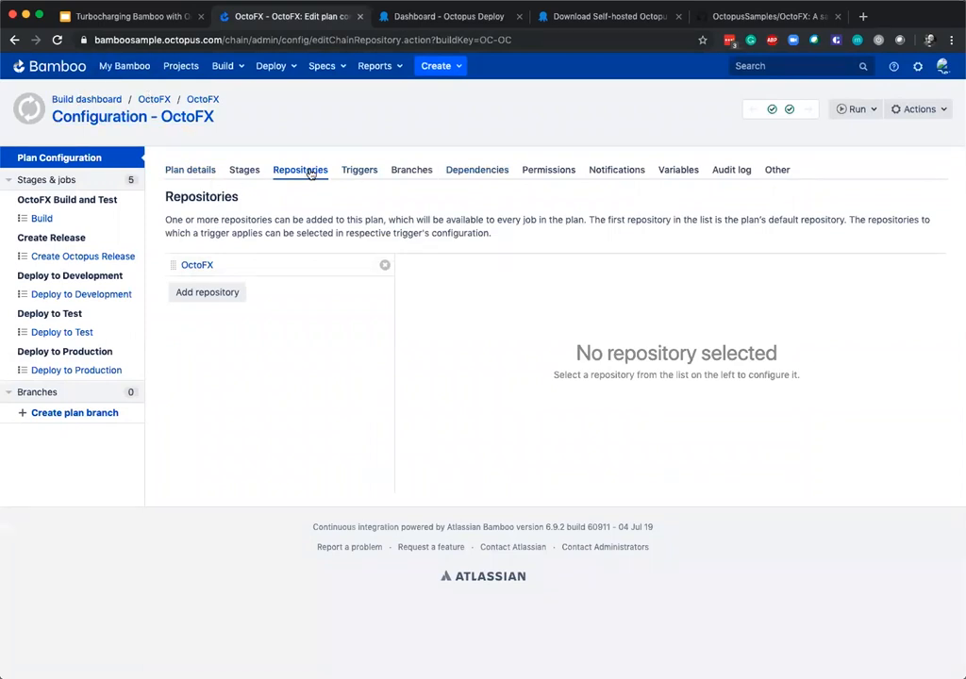
{"action": "left_click", "coordinate": [244, 170]}
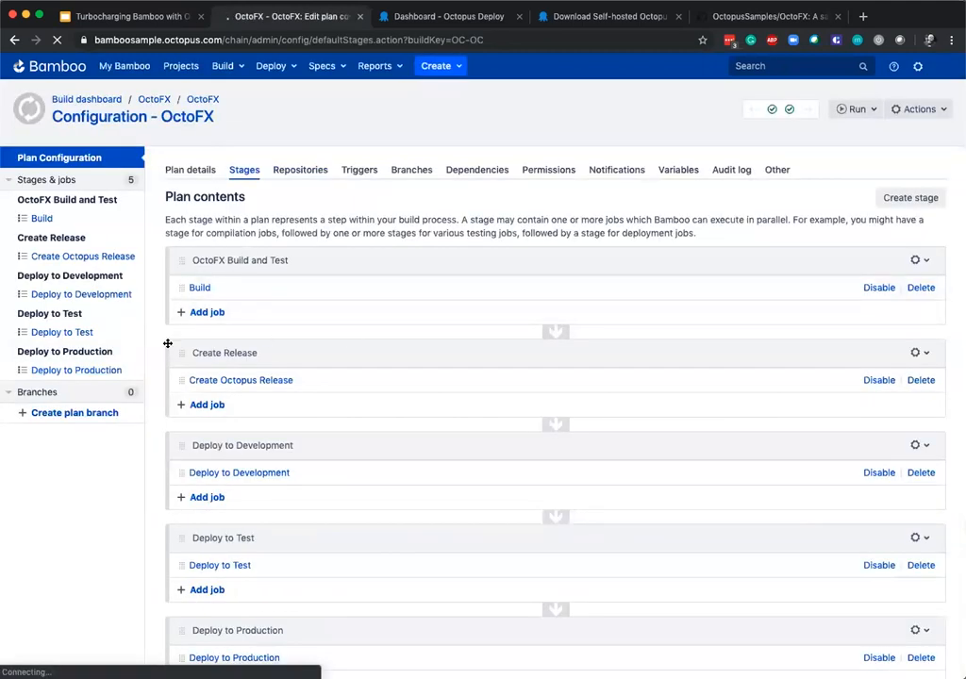
{"action": "left_click", "coordinate": [306, 174]}
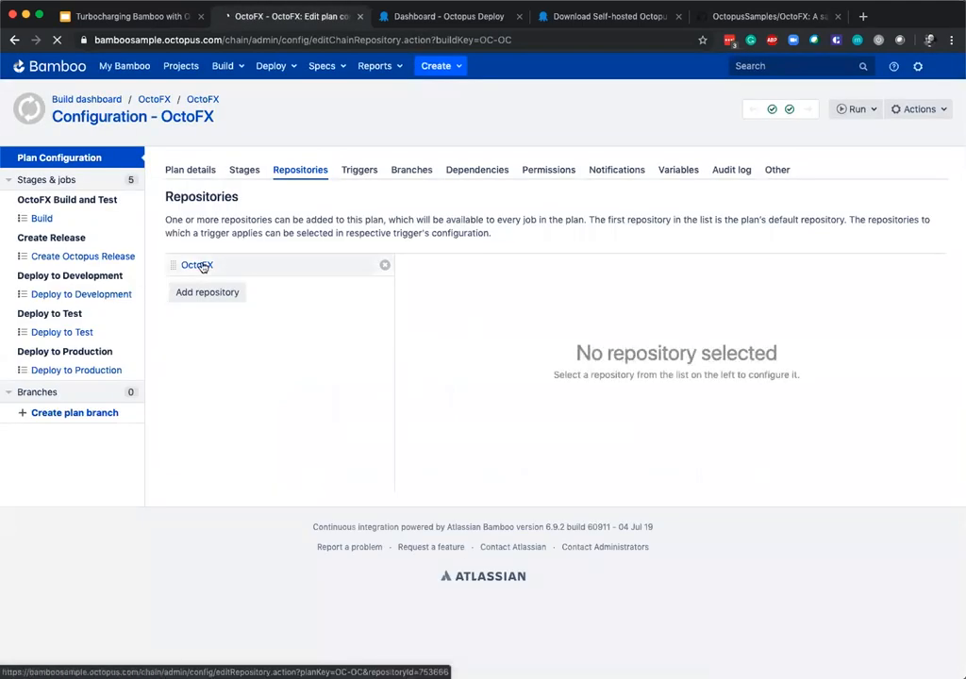
{"action": "left_click", "coordinate": [359, 170]}
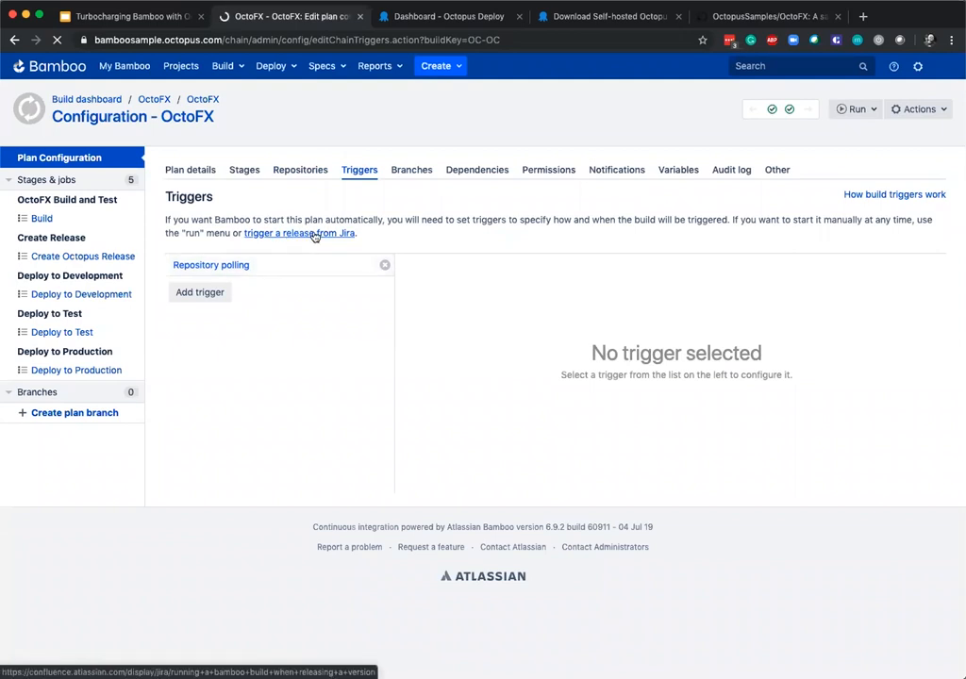
{"action": "left_click", "coordinate": [411, 172]}
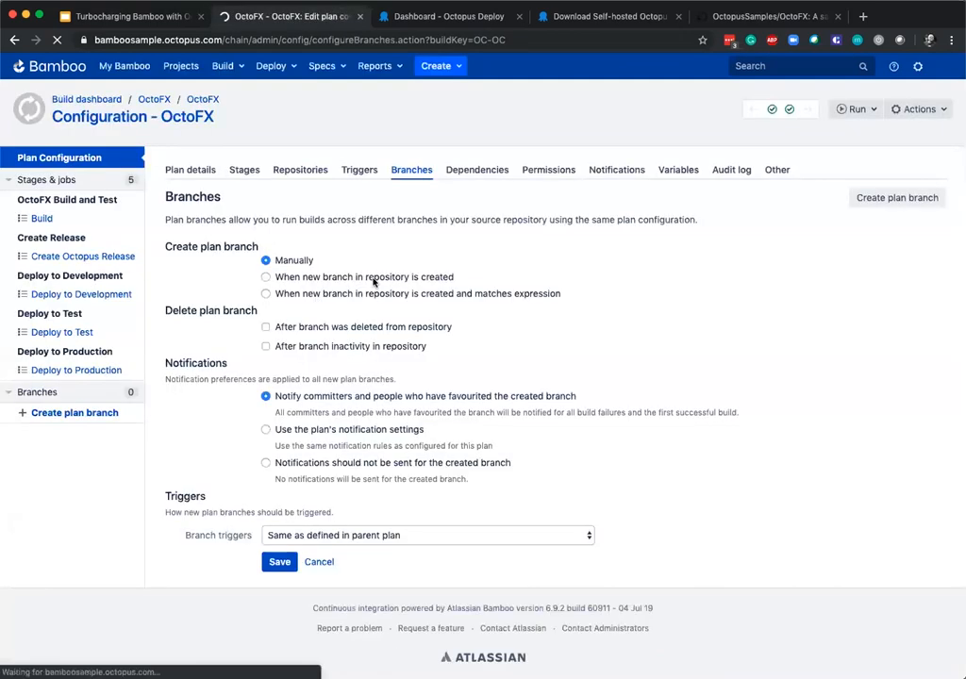
{"action": "left_click", "coordinate": [494, 174]}
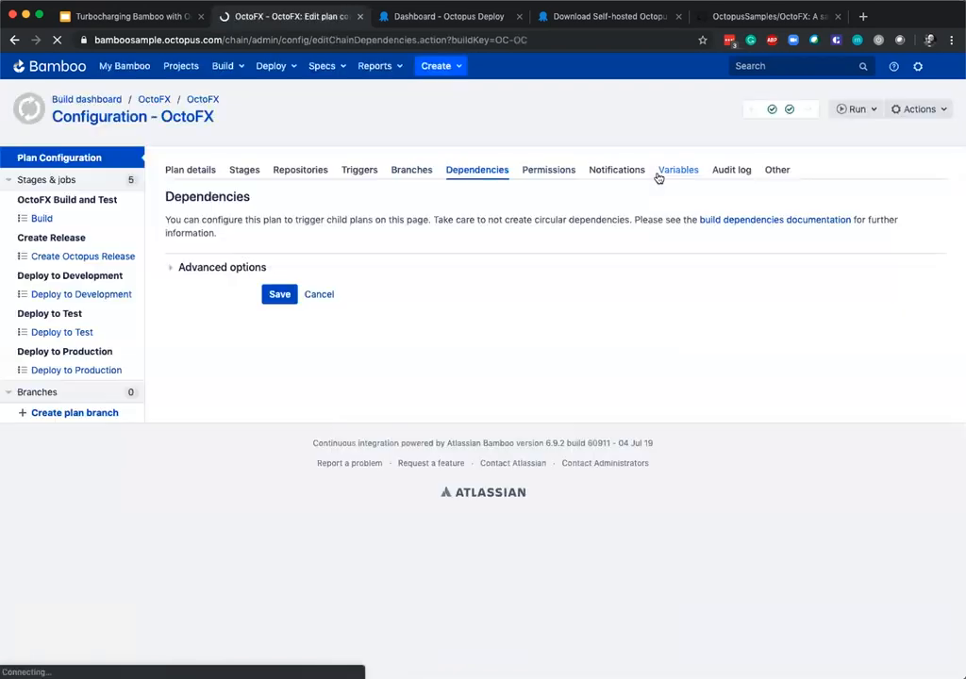
Look through the OctoFX plan's notifications, variables and plan details.
{"action": "left_click", "coordinate": [591, 172]}
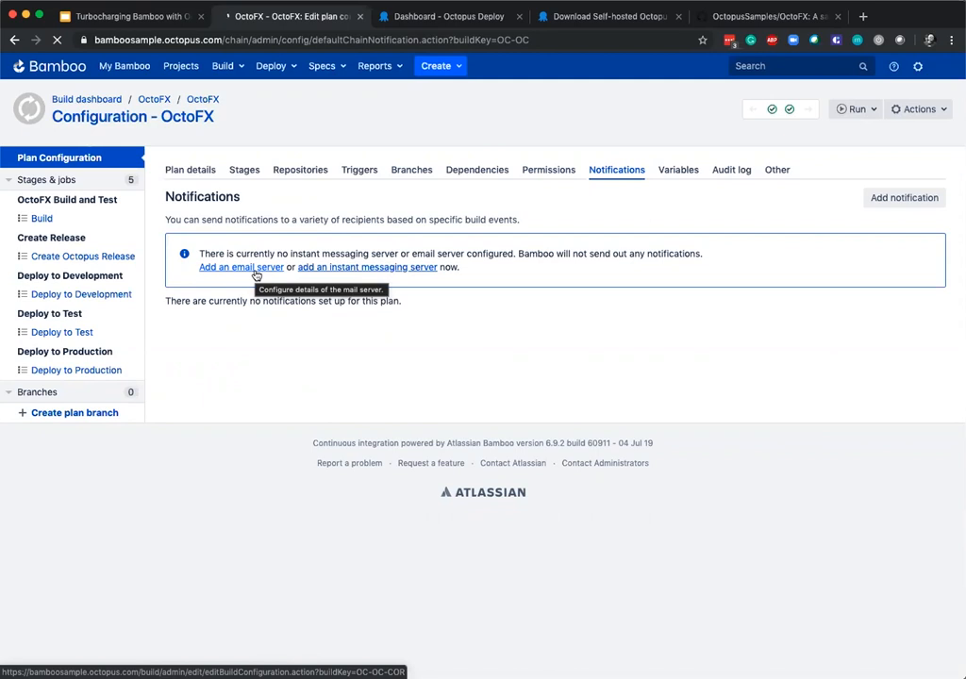
{"action": "left_click", "coordinate": [670, 170]}
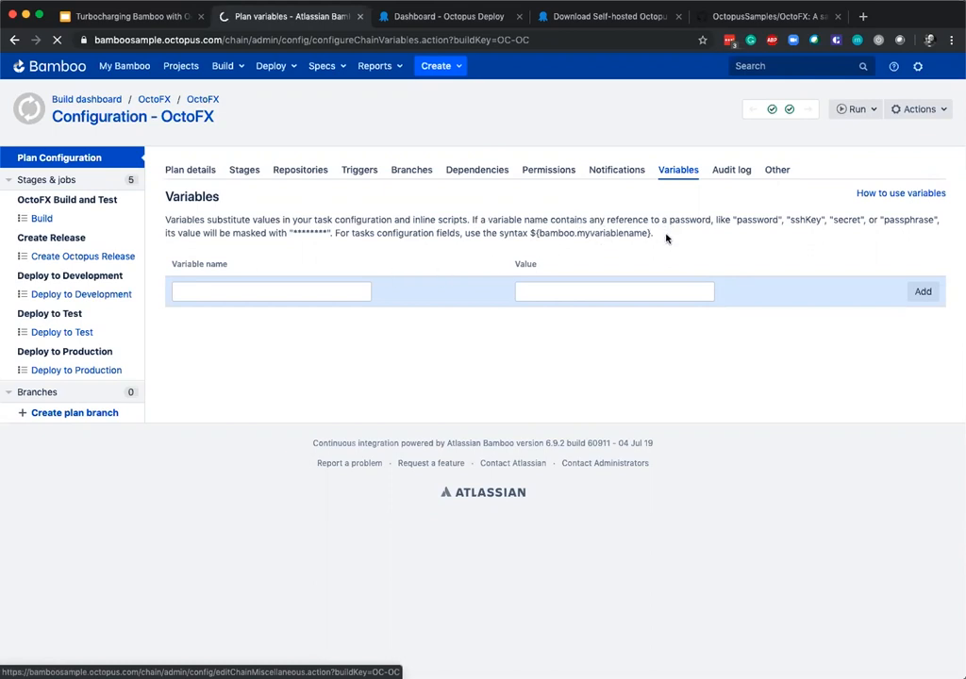
{"action": "left_click", "coordinate": [216, 173]}
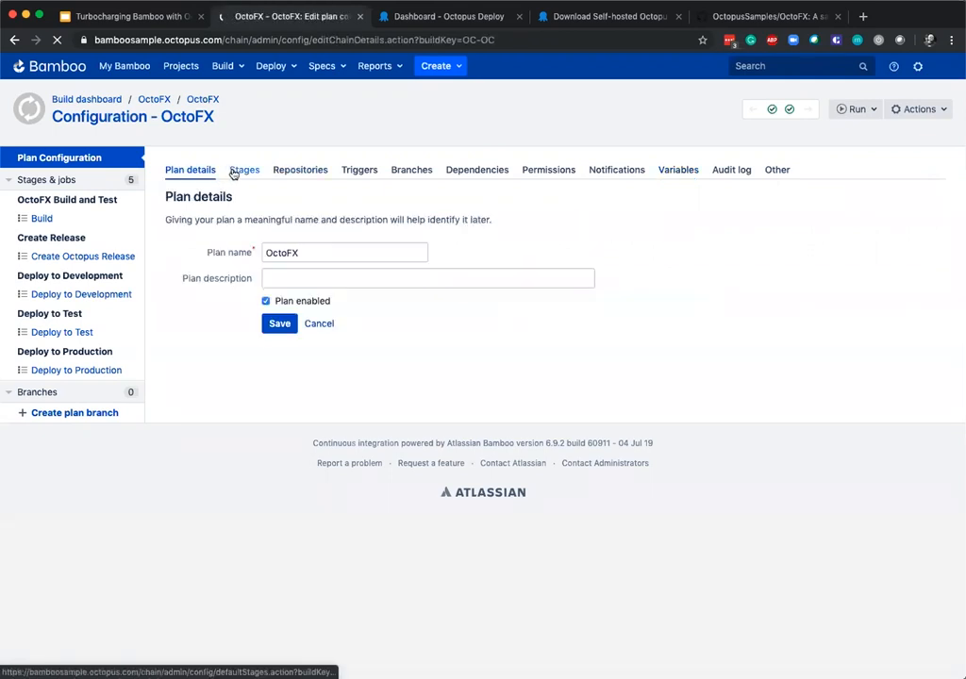
Open the Build job from the plan's stages and review its Source Code Checkout task settings.
{"action": "left_click", "coordinate": [237, 171]}
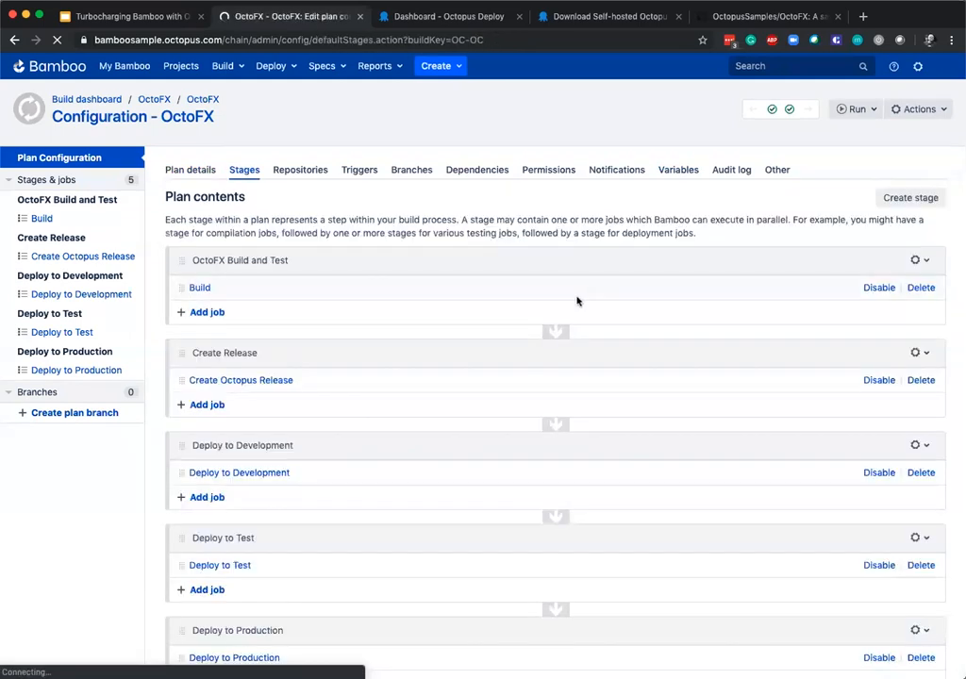
{"action": "left_click", "coordinate": [199, 291]}
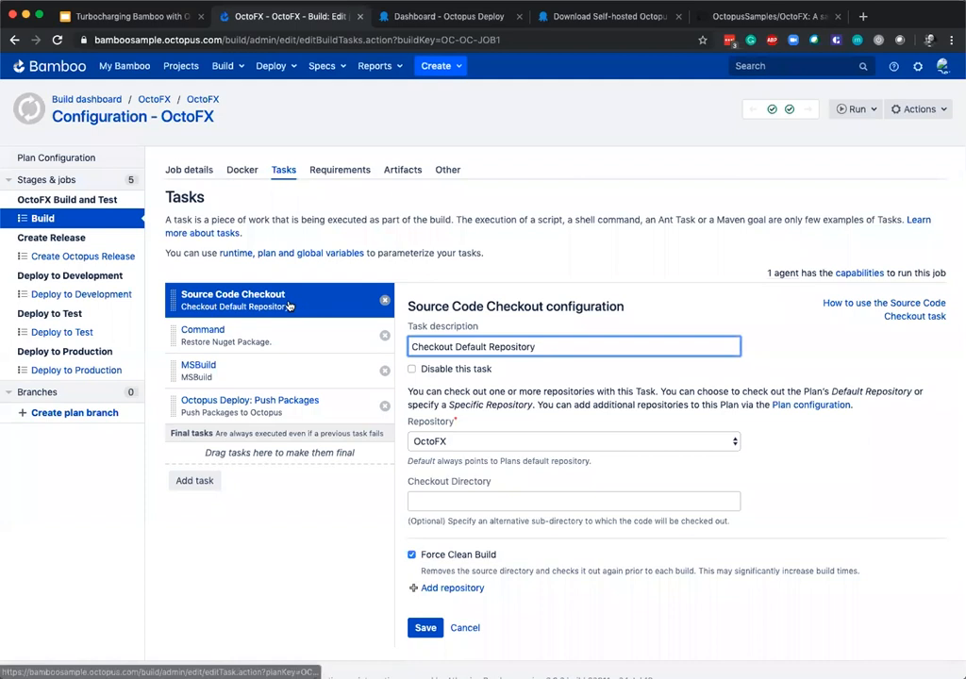
{"action": "scroll", "coordinate": [422, 321], "scroll_direction": "down", "scroll_amount": 2}
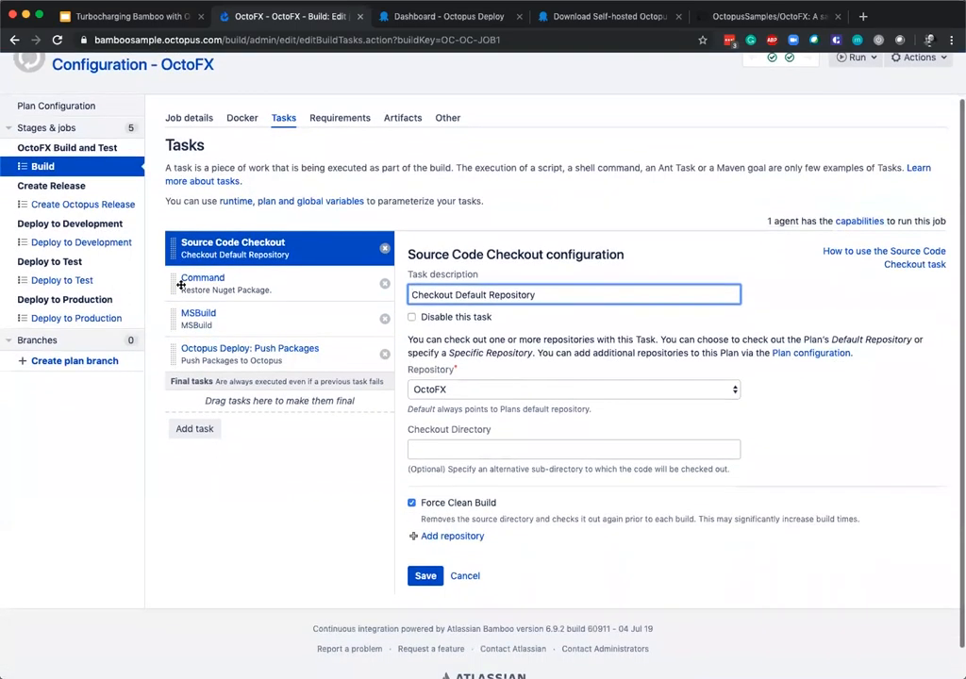
Examine the Restore Nuget Package command task, highlighting the solution path and working directory variable in its argument.
{"action": "left_click", "coordinate": [202, 278]}
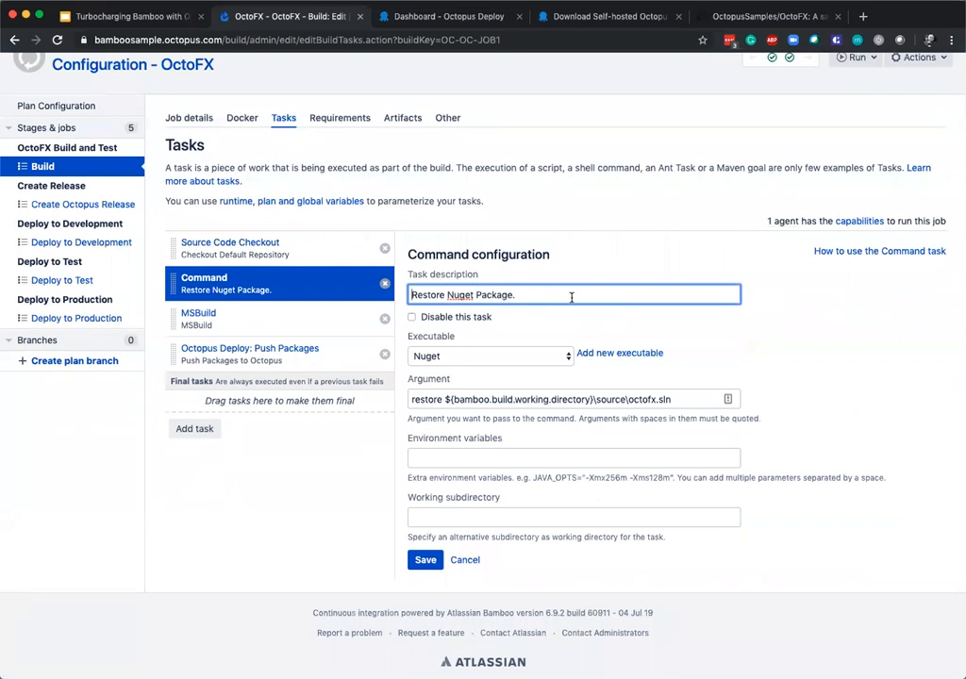
{"action": "left_click_drag", "start_coordinate": [671, 399], "coordinate": [592, 399]}
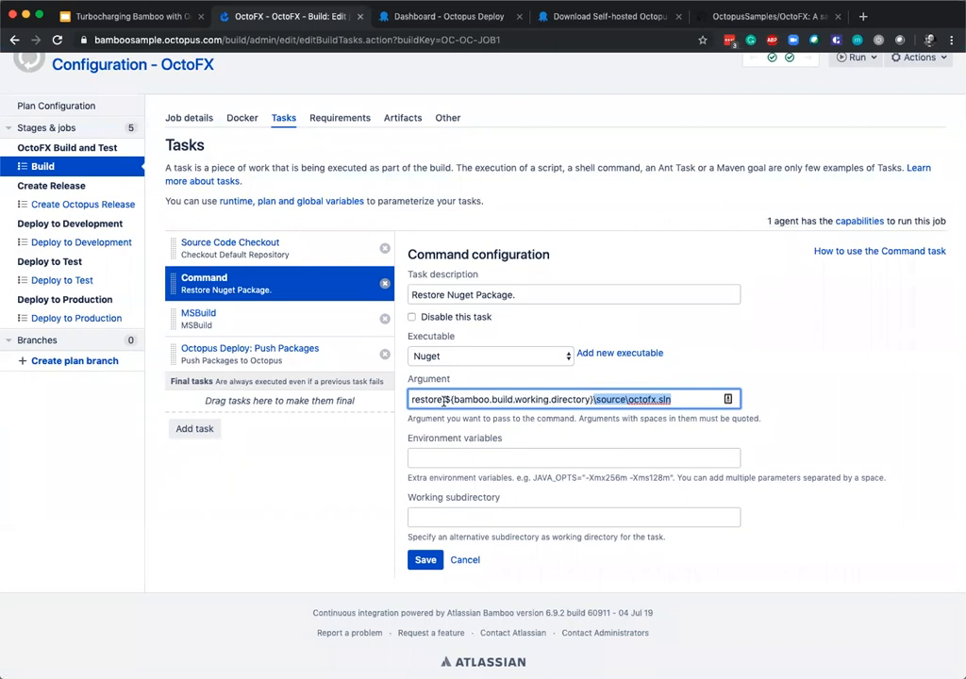
{"action": "left_click_drag", "start_coordinate": [446, 399], "coordinate": [592, 399]}
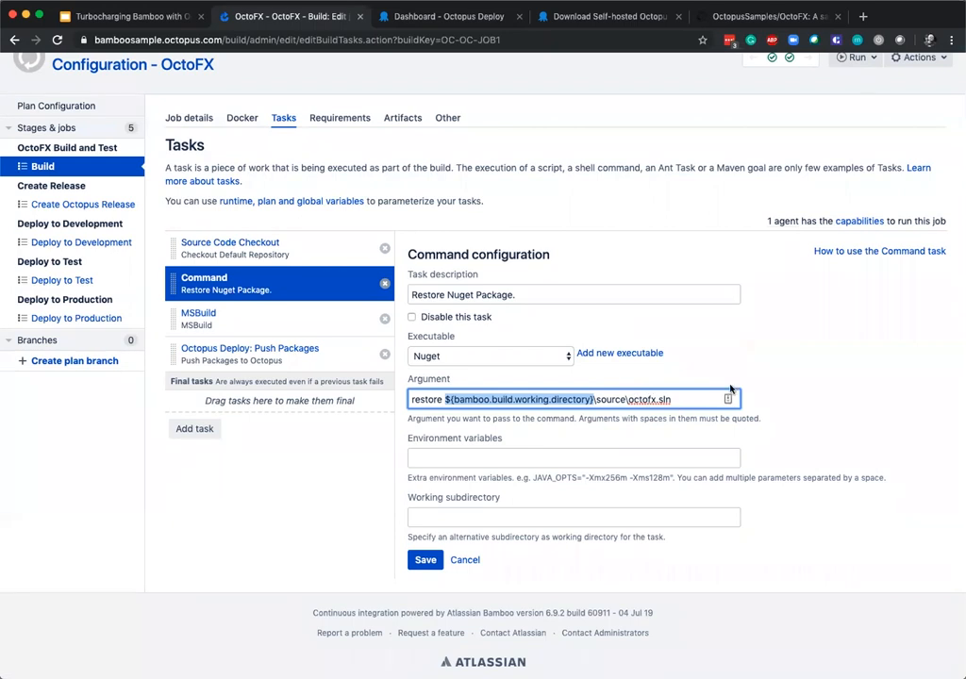
Examine the MSBuild task, highlighting its project file and the RunOctoPack and OctoPackEnforceAddingFiles options.
{"action": "left_click", "coordinate": [272, 324]}
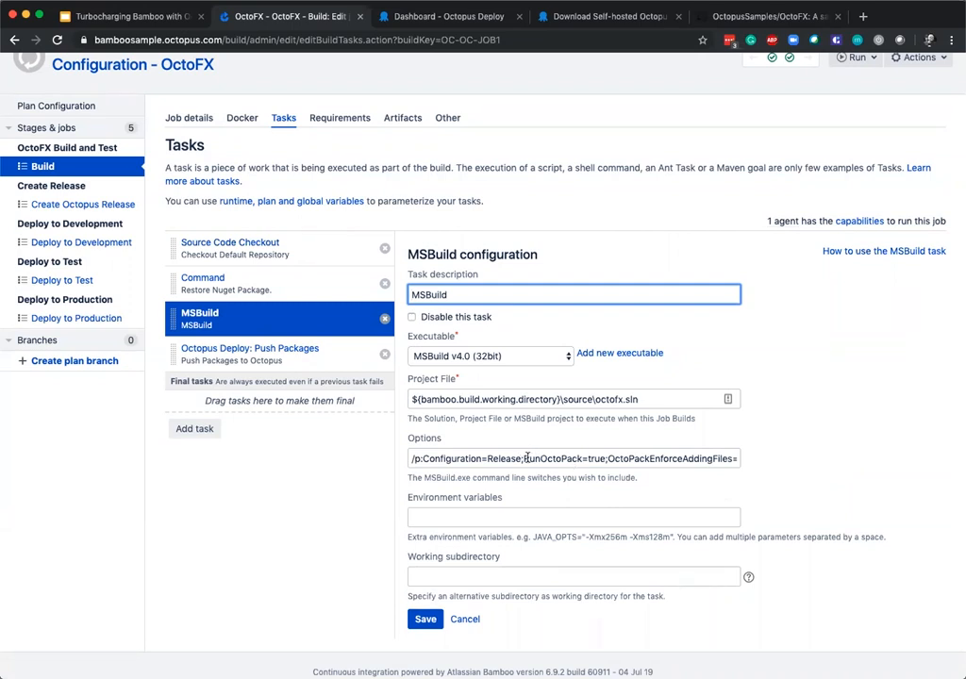
{"action": "left_click_drag", "start_coordinate": [651, 400], "coordinate": [381, 407]}
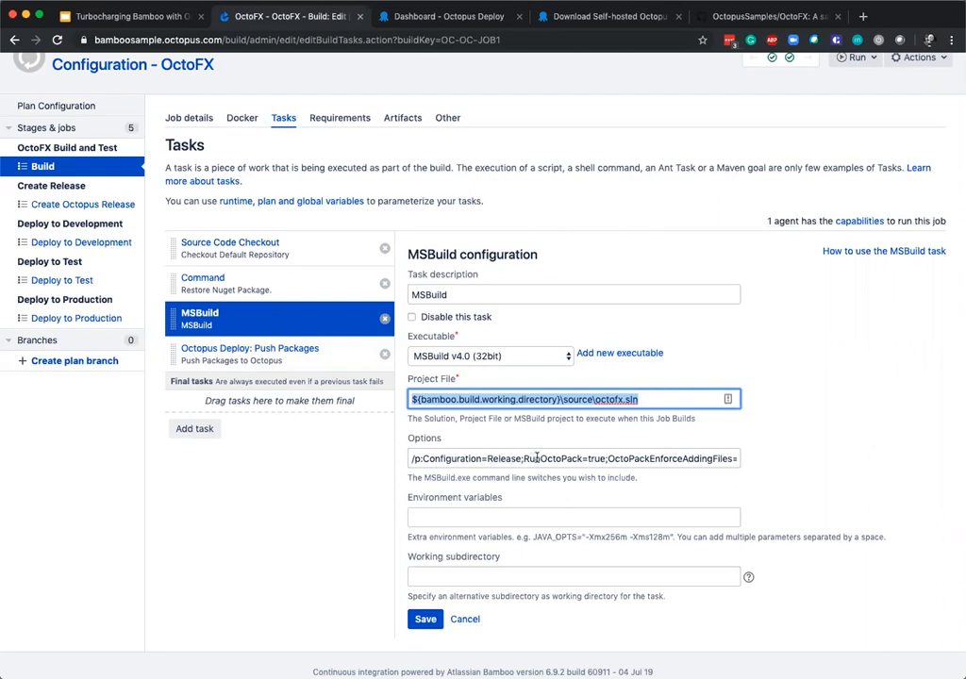
{"action": "left_click_drag", "start_coordinate": [521, 458], "coordinate": [582, 458]}
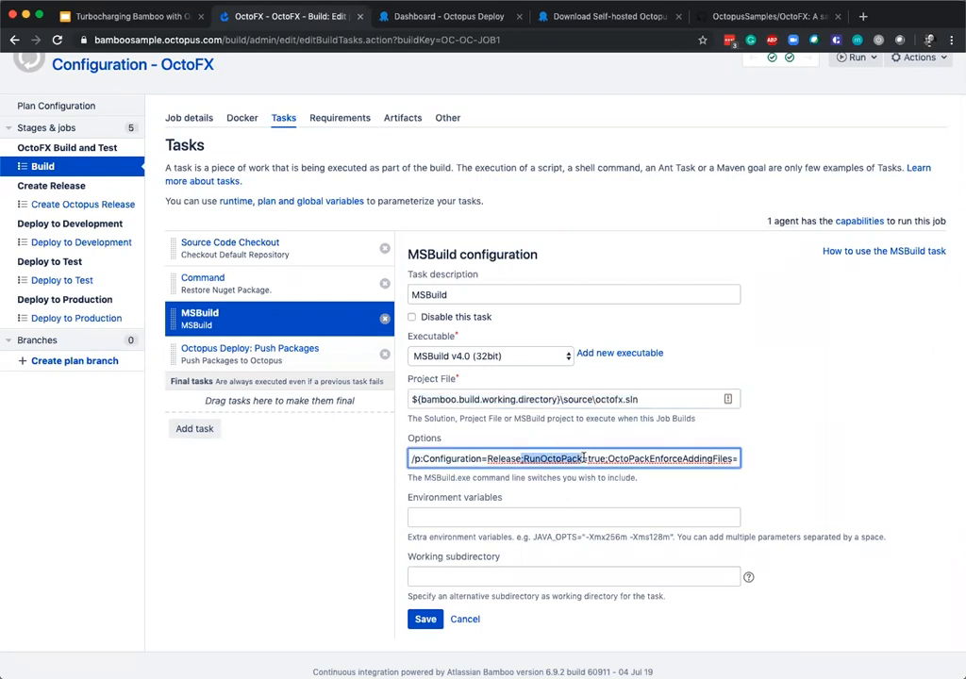
{"action": "left_click", "coordinate": [590, 460]}
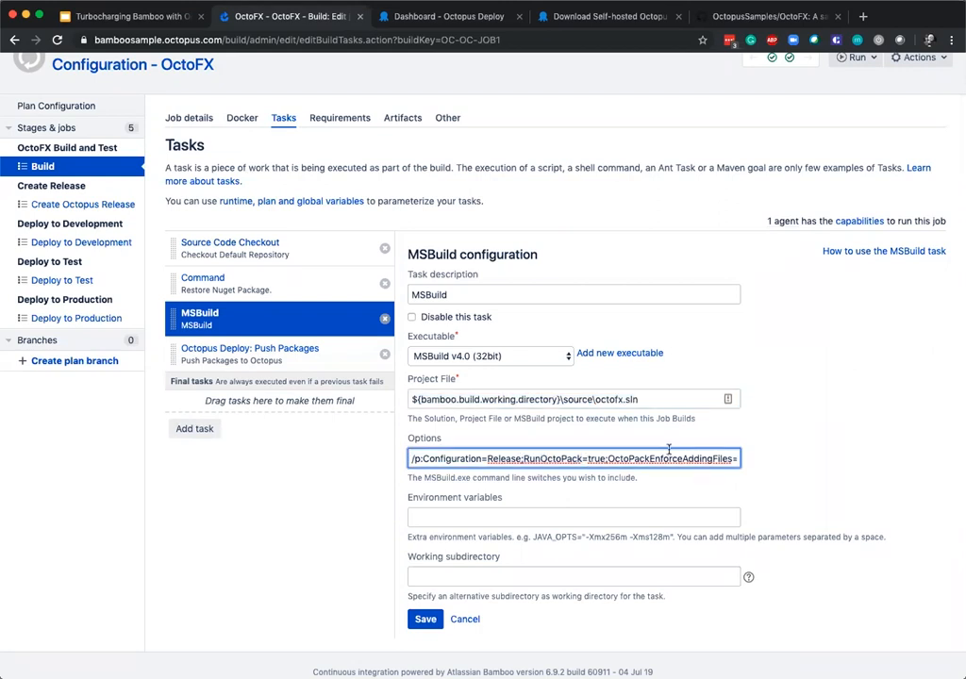
{"action": "left_click_drag", "start_coordinate": [605, 458], "coordinate": [708, 458]}
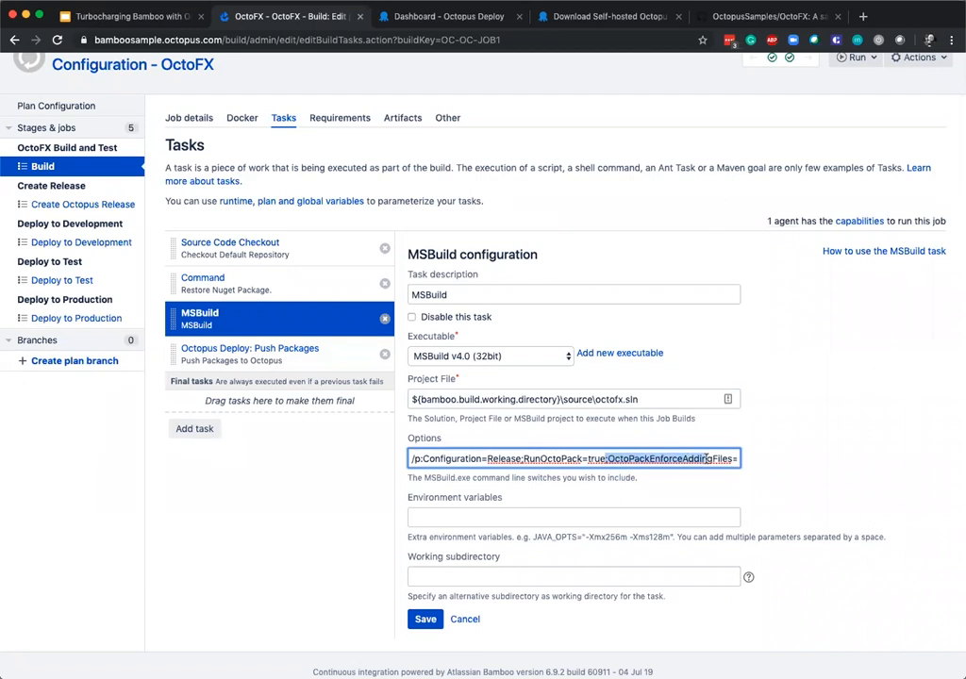
{"action": "left_click", "coordinate": [615, 459]}
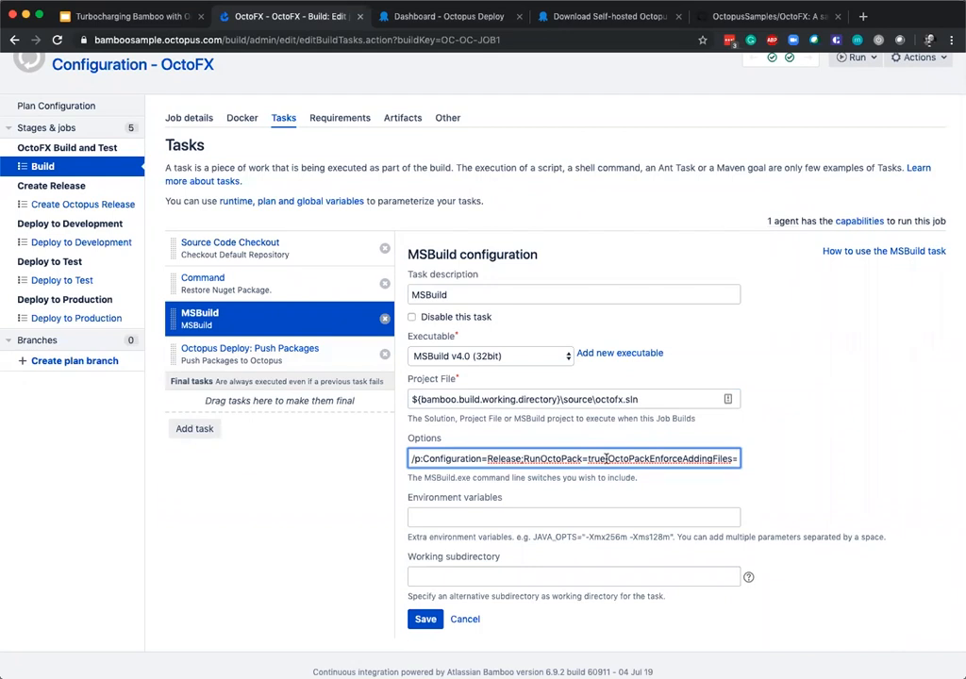
Open the Push Packages to Octopus task, then search the available task types for "Octopus" without adding one.
{"action": "left_click", "coordinate": [281, 361]}
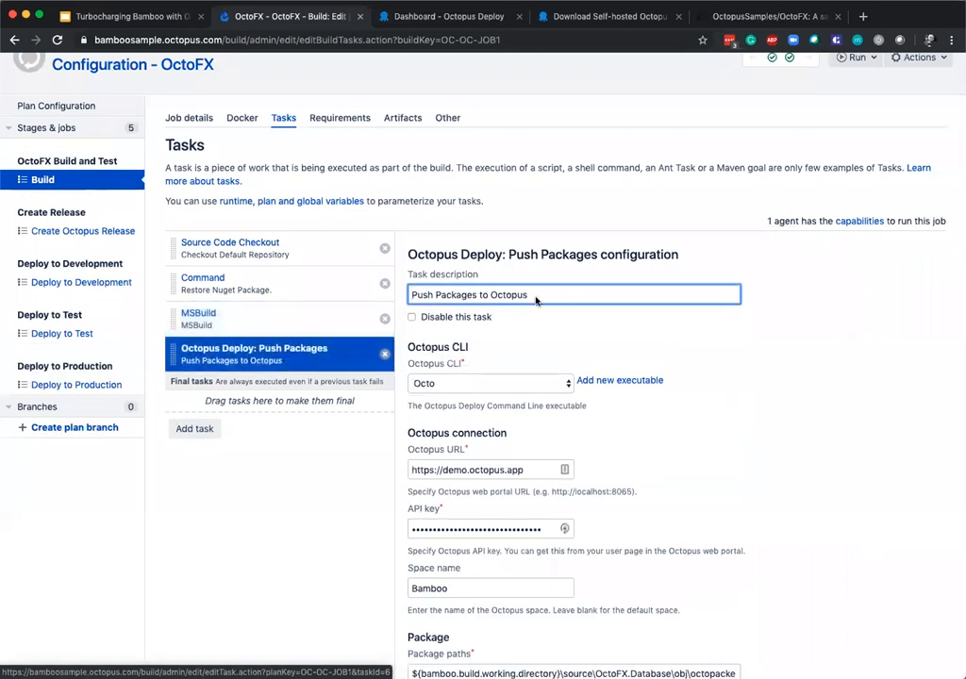
{"action": "left_click", "coordinate": [195, 429]}
{"action": "type", "text": "o"}
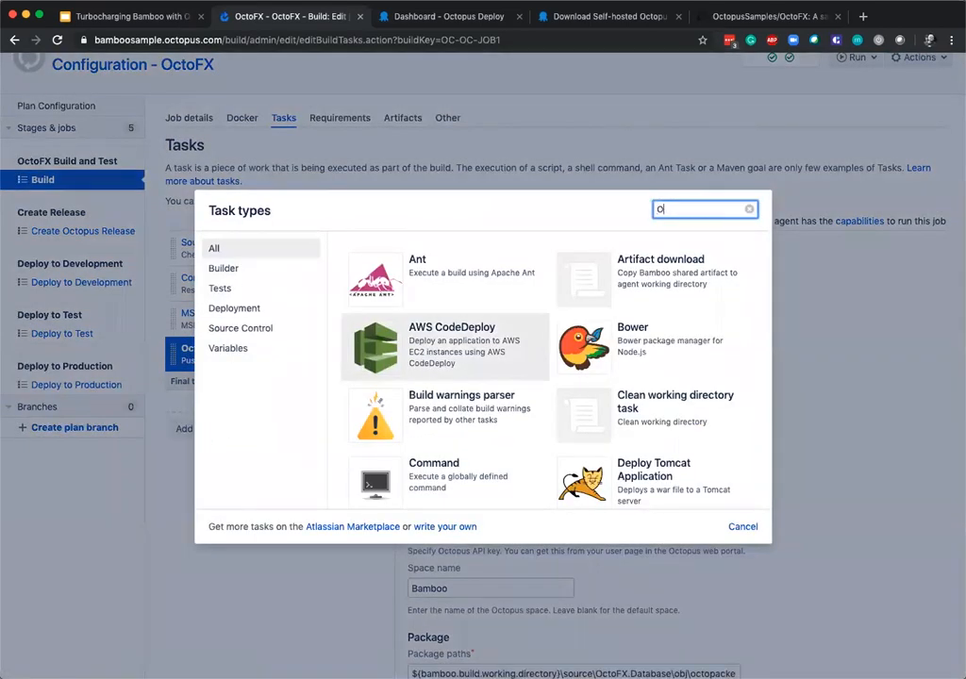
{"action": "type", "text": "ctopus"}
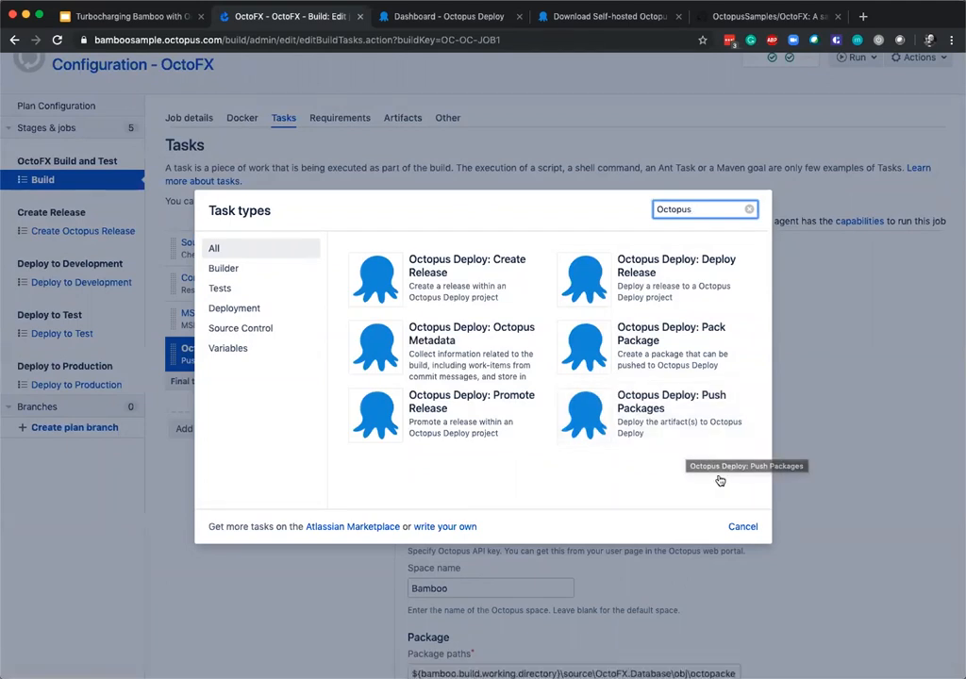
{"action": "left_click", "coordinate": [743, 527]}
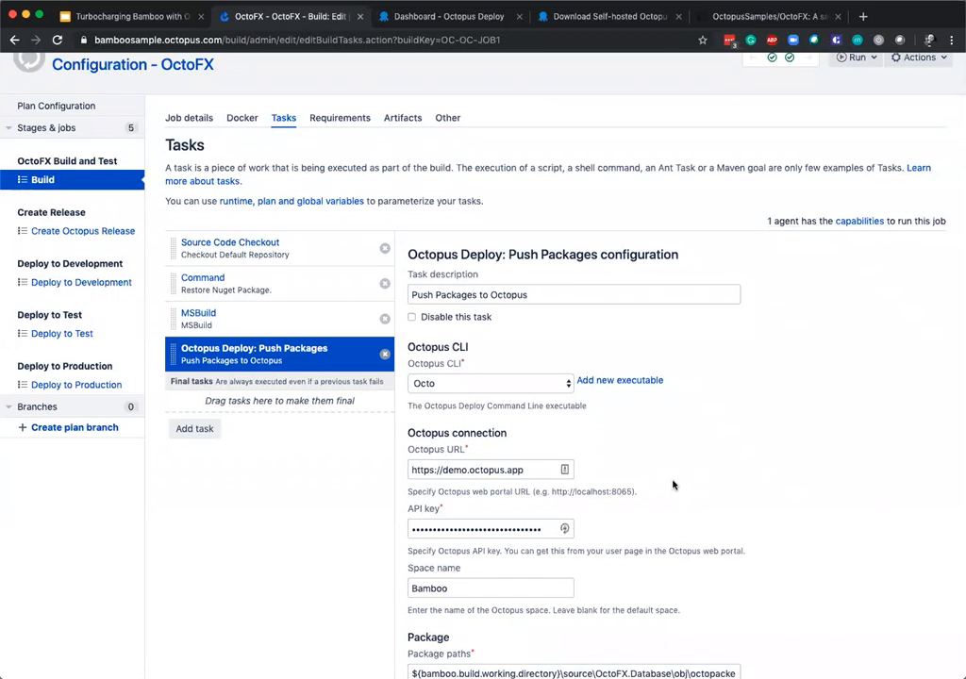
Review the Push Packages task's Octopus connection, highlighting the Octopus URL, API key and space name.
{"action": "scroll", "coordinate": [673, 483], "scroll_direction": "down", "scroll_amount": 1}
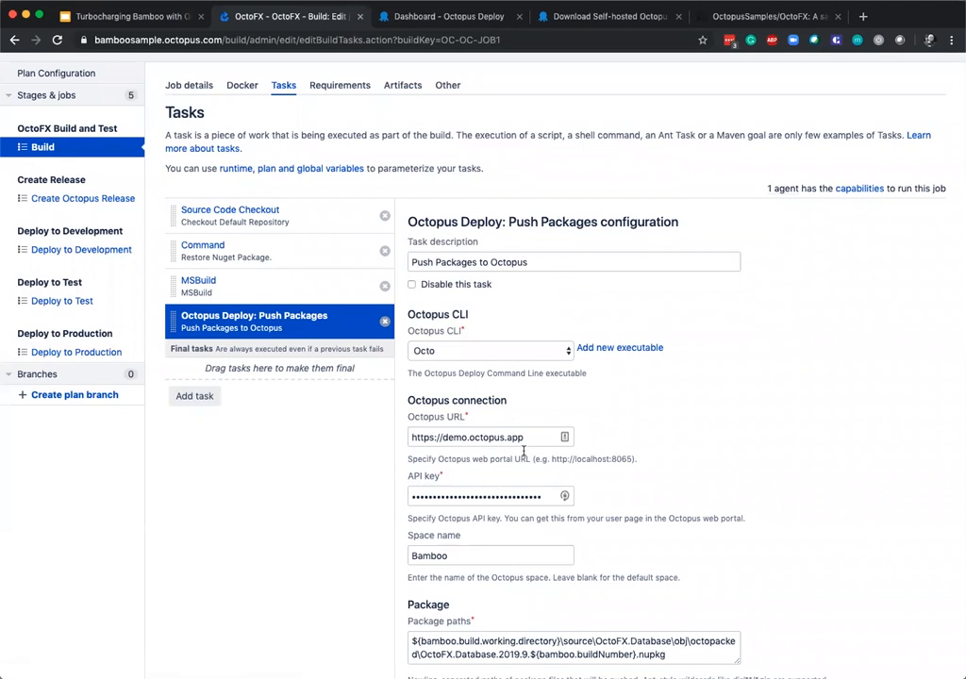
{"action": "left_click_drag", "start_coordinate": [536, 438], "coordinate": [380, 437]}
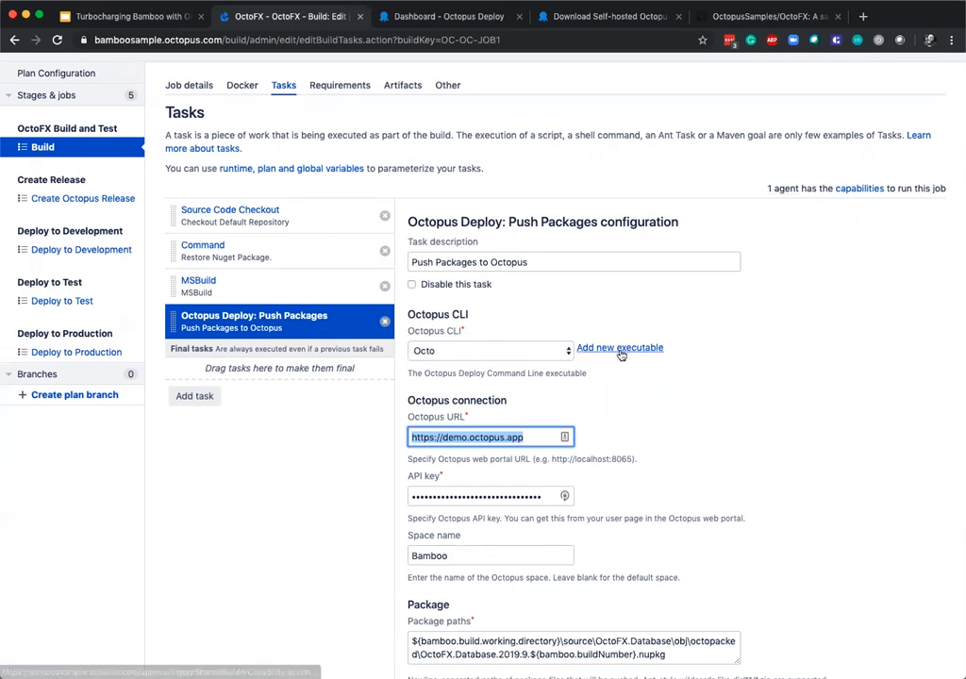
{"action": "scroll", "coordinate": [688, 451], "scroll_direction": "down", "scroll_amount": 3}
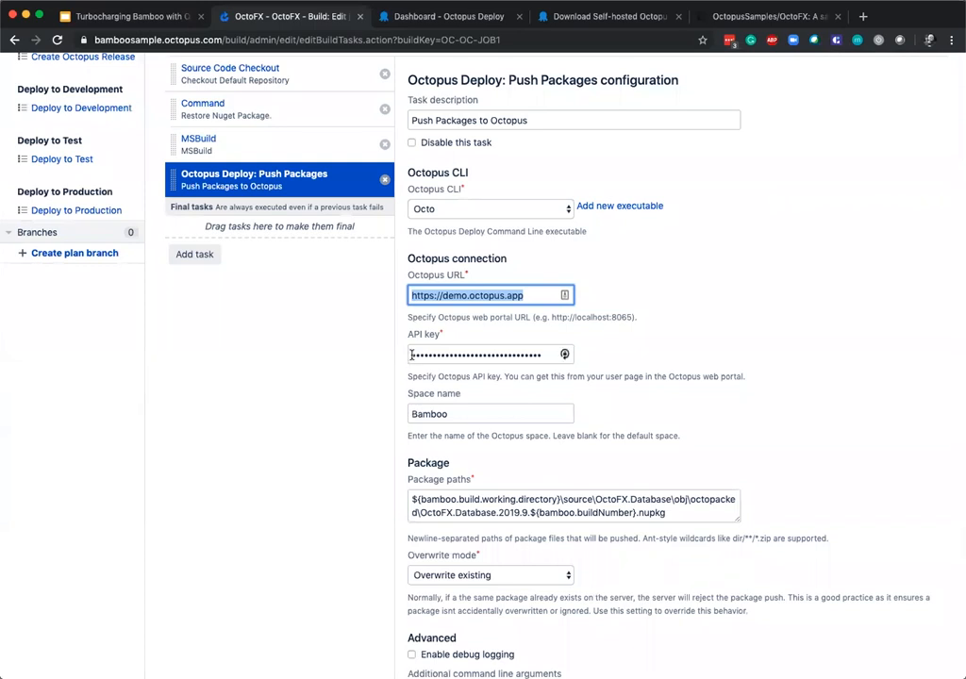
{"action": "key", "text": "Tab"}
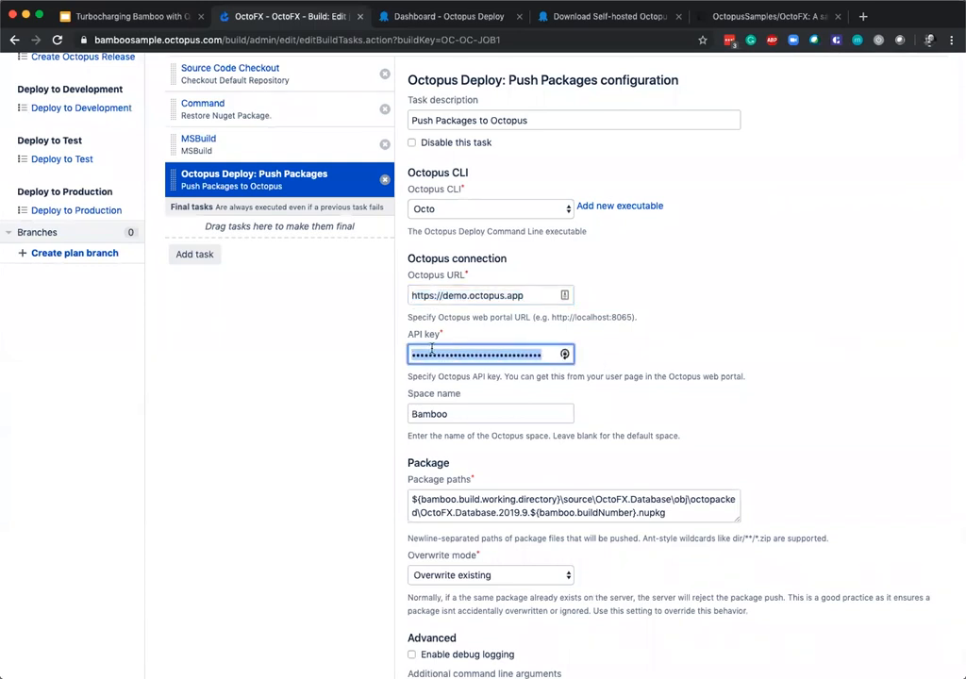
{"action": "left_click", "coordinate": [478, 411]}
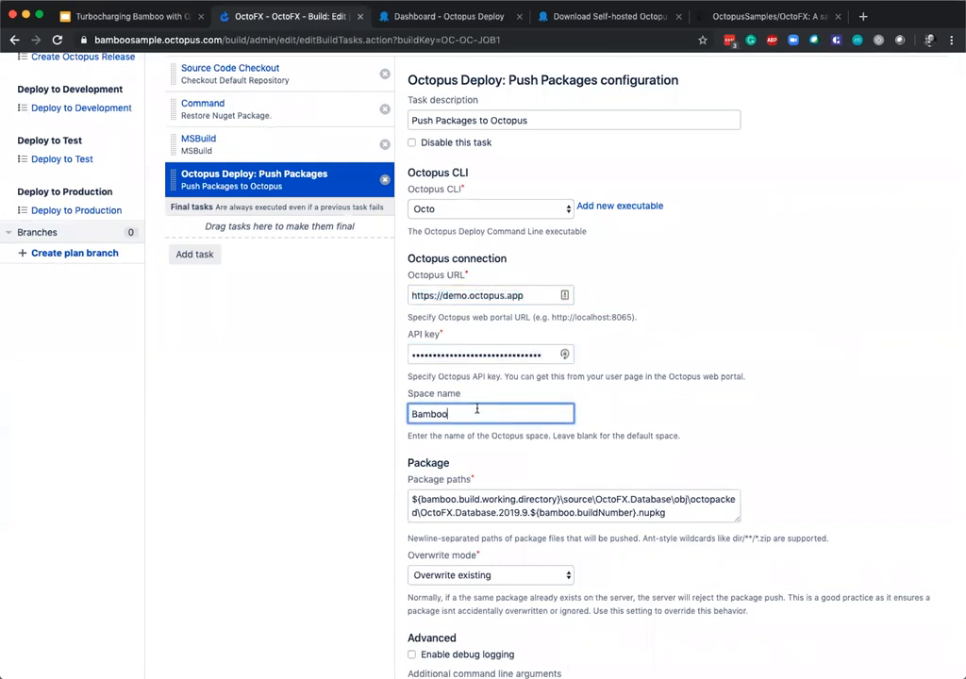
{"action": "left_click_drag", "start_coordinate": [426, 412], "coordinate": [386, 413]}
{"action": "scroll", "coordinate": [379, 413], "scroll_direction": "up", "scroll_amount": 1}
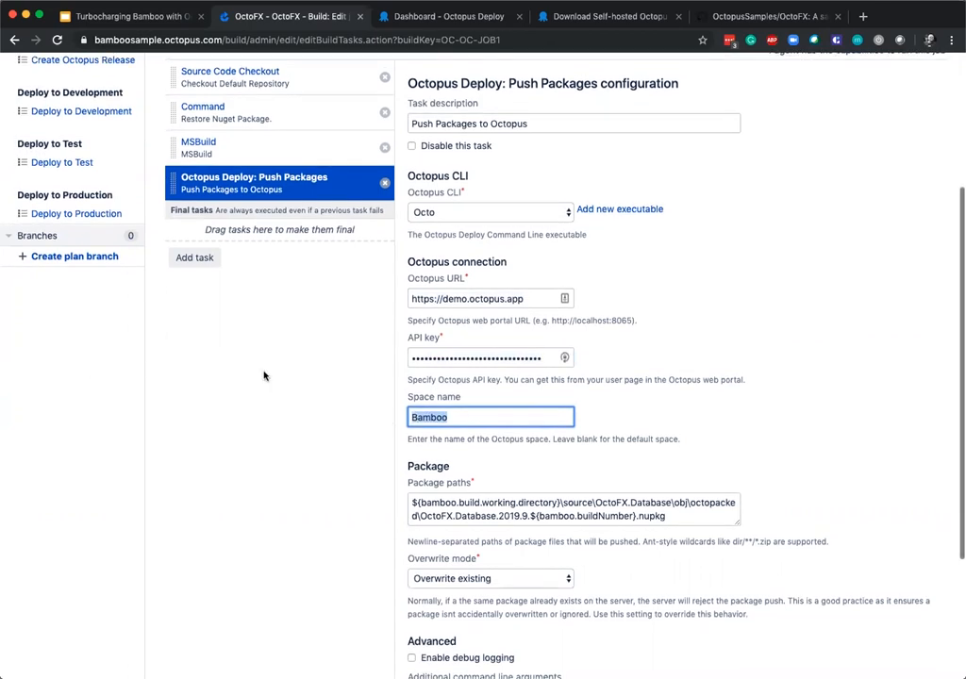
{"action": "left_click", "coordinate": [462, 413]}
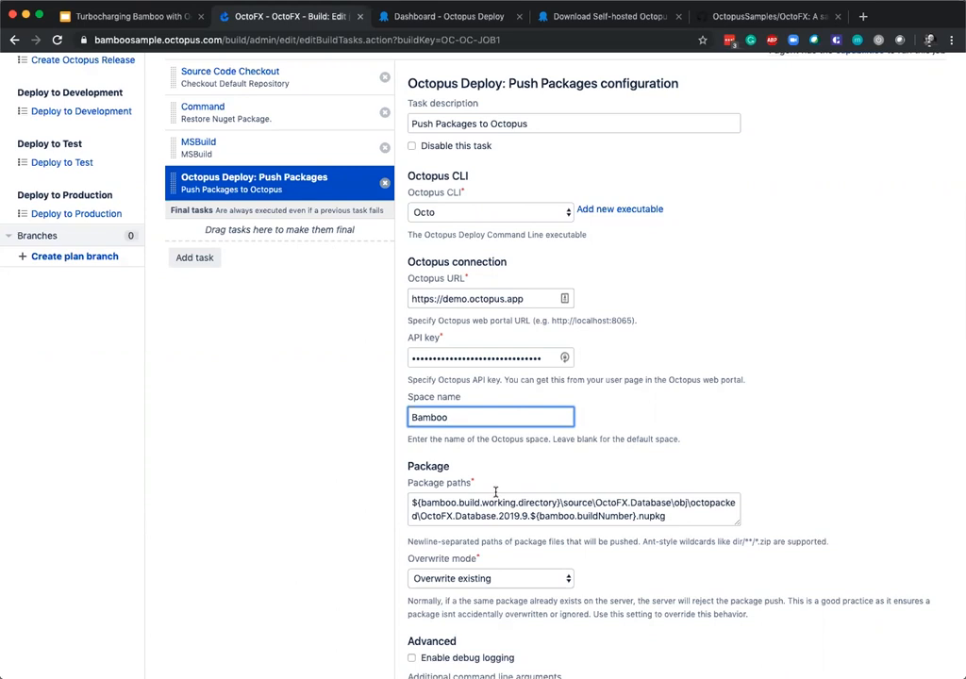
Read through the package paths listed in the Push Packages task, including the RateService and TradingWebsite packages.
{"action": "scroll", "coordinate": [492, 498], "scroll_direction": "down", "scroll_amount": 1}
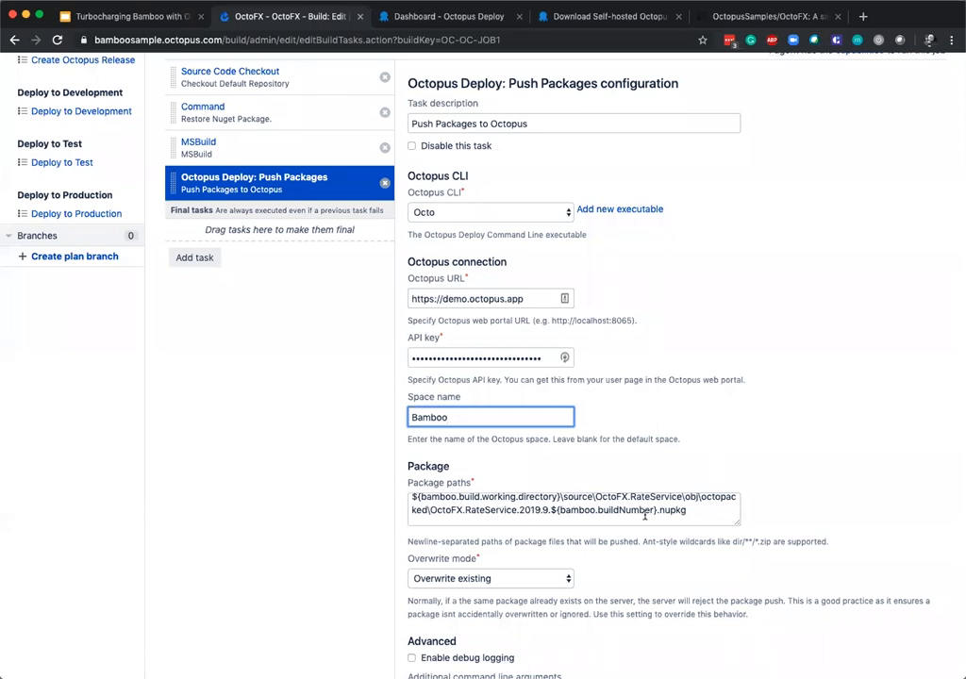
{"action": "scroll", "coordinate": [641, 512], "scroll_direction": "down", "scroll_amount": 2}
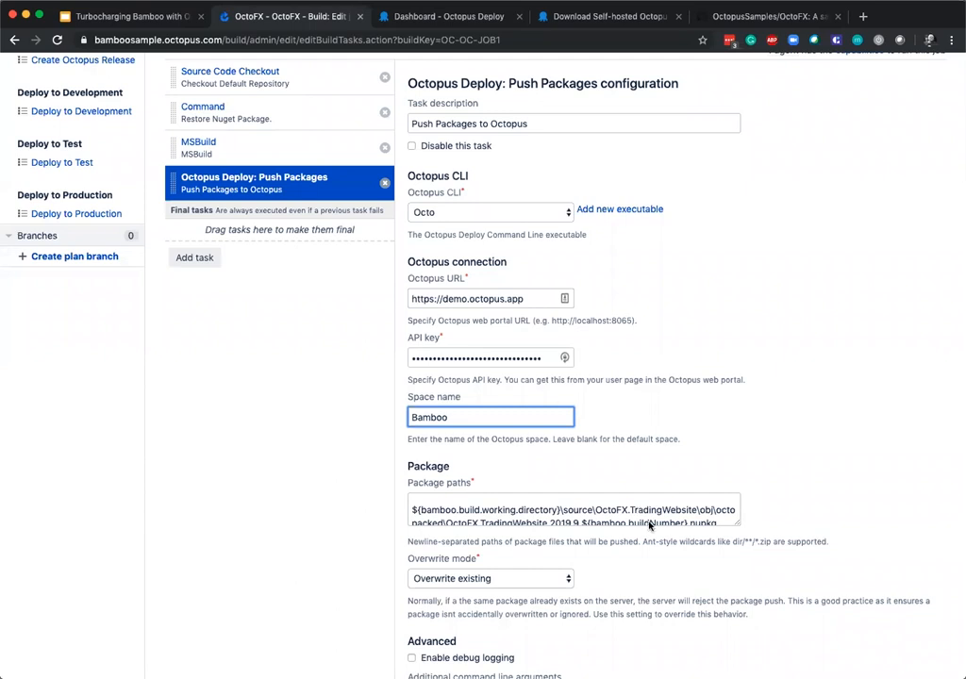
{"action": "scroll", "coordinate": [669, 547], "scroll_direction": "down", "scroll_amount": 4}
{"action": "scroll", "coordinate": [669, 550], "scroll_direction": "up", "scroll_amount": 5}
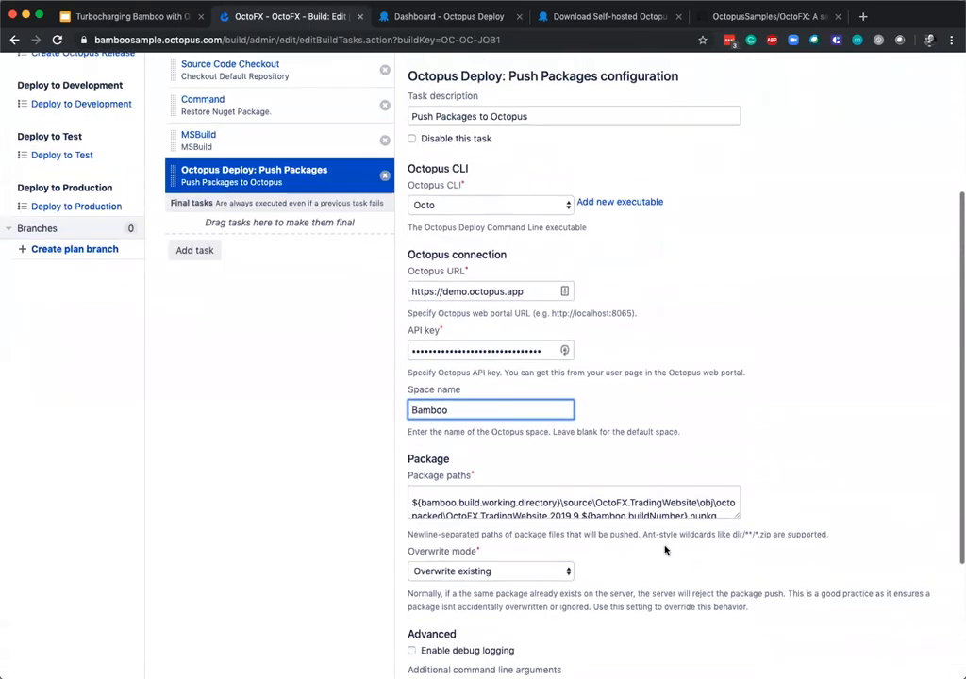
Open the Create Octopus Release job's Create Release task and review its connection and release settings, highlighting the project name.
{"action": "left_click", "coordinate": [76, 133]}
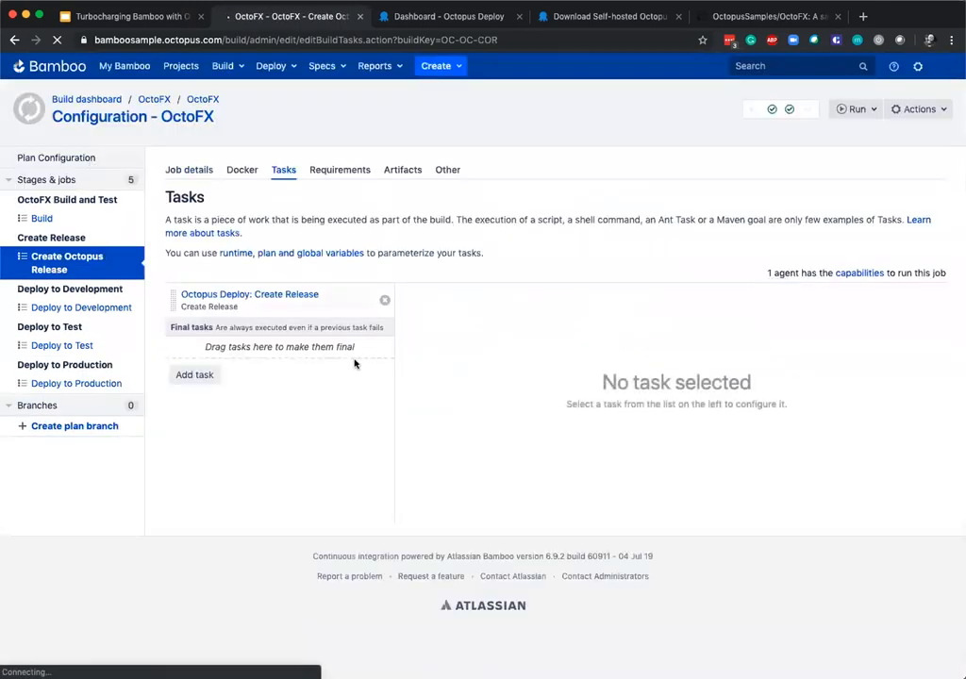
{"action": "left_click", "coordinate": [307, 310]}
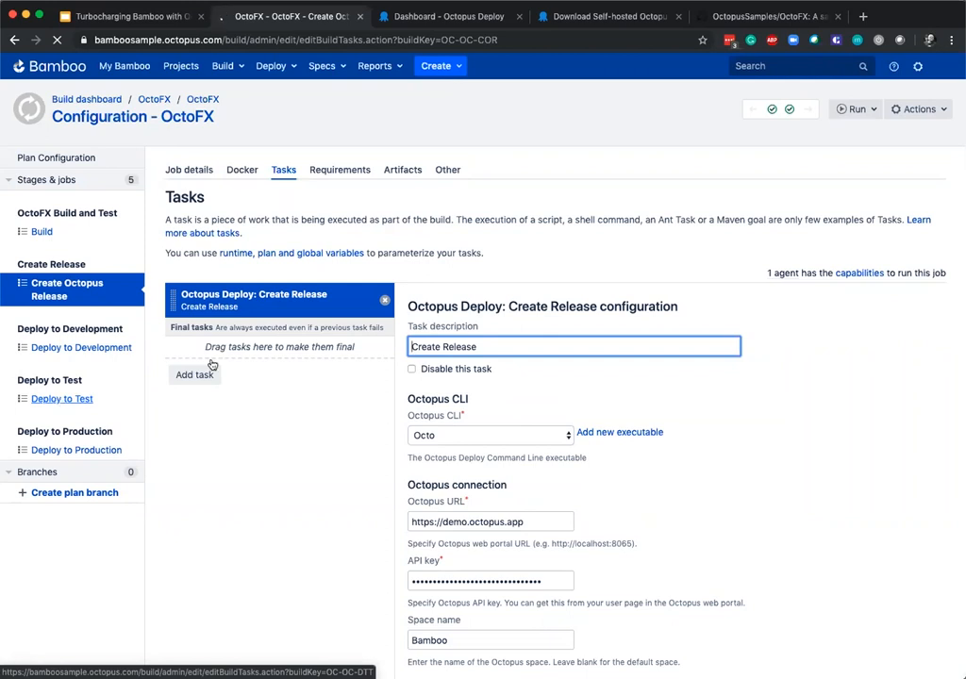
{"action": "scroll", "coordinate": [615, 405], "scroll_direction": "down", "scroll_amount": 1}
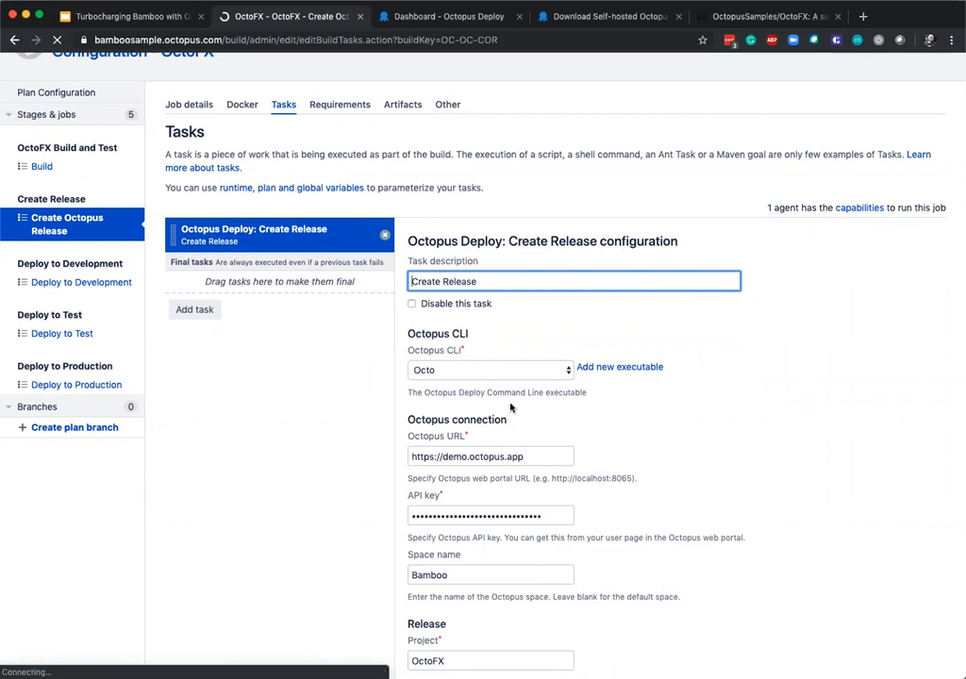
{"action": "scroll", "coordinate": [545, 472], "scroll_direction": "down", "scroll_amount": 2}
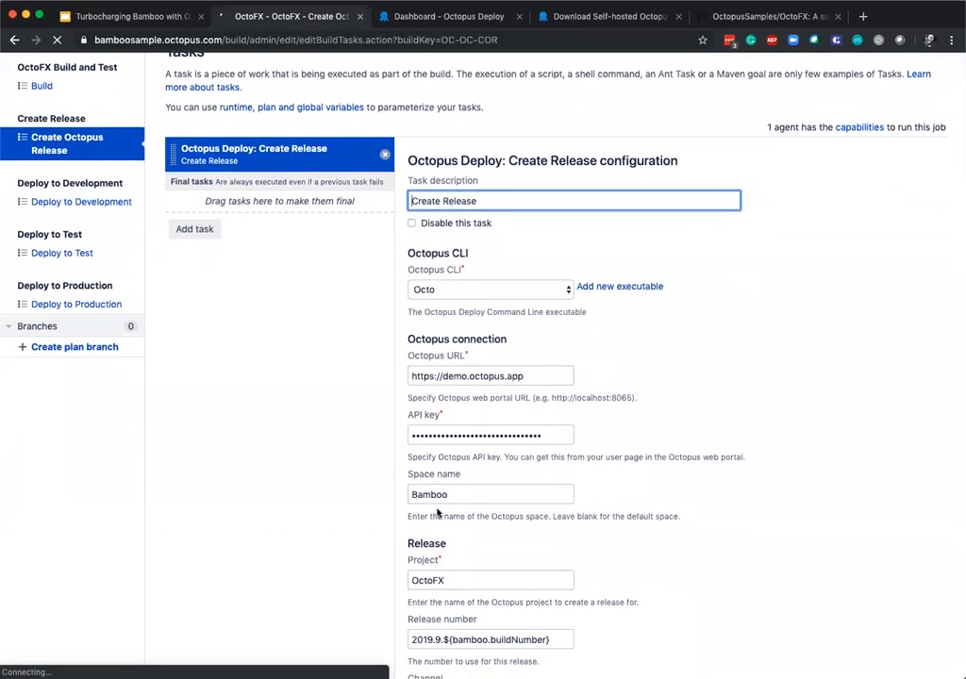
{"action": "scroll", "coordinate": [443, 509], "scroll_direction": "down", "scroll_amount": 1}
{"action": "scroll", "coordinate": [471, 551], "scroll_direction": "down", "scroll_amount": 1}
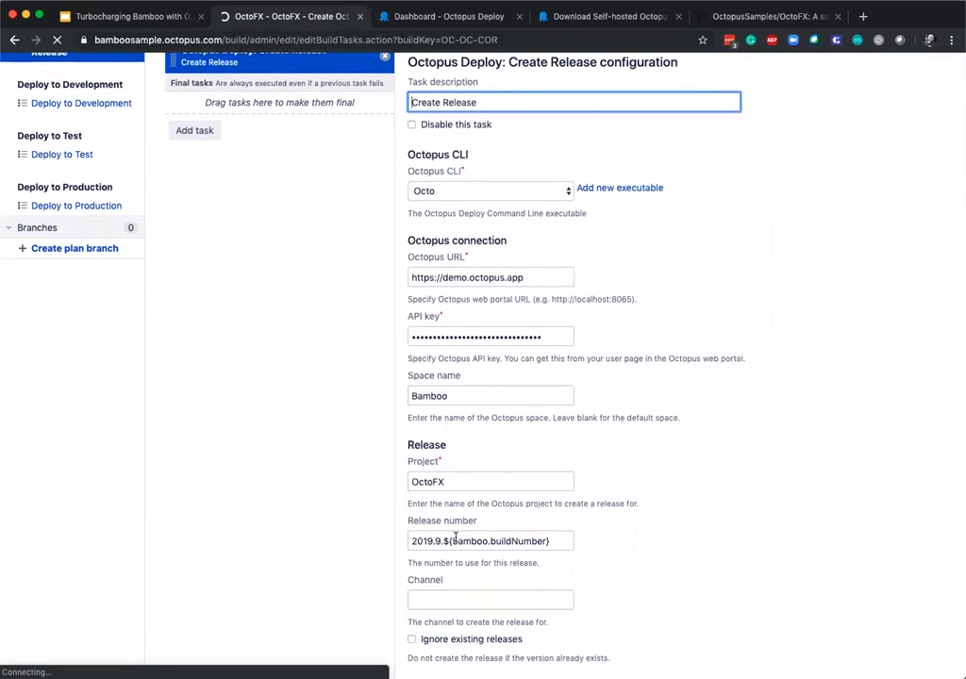
{"action": "left_click", "coordinate": [480, 481]}
{"action": "double_click", "coordinate": [483, 483]}
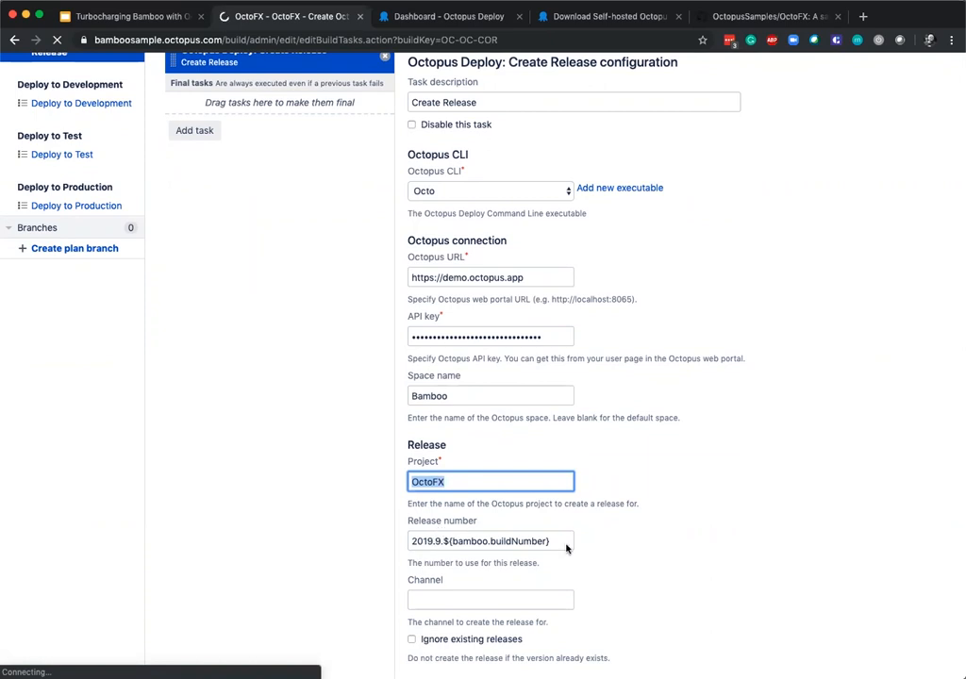
Review the remaining Create Release task settings, covering the release number, channel, deployment environments, tenants and progress option.
{"action": "scroll", "coordinate": [568, 545], "scroll_direction": "down", "scroll_amount": 2}
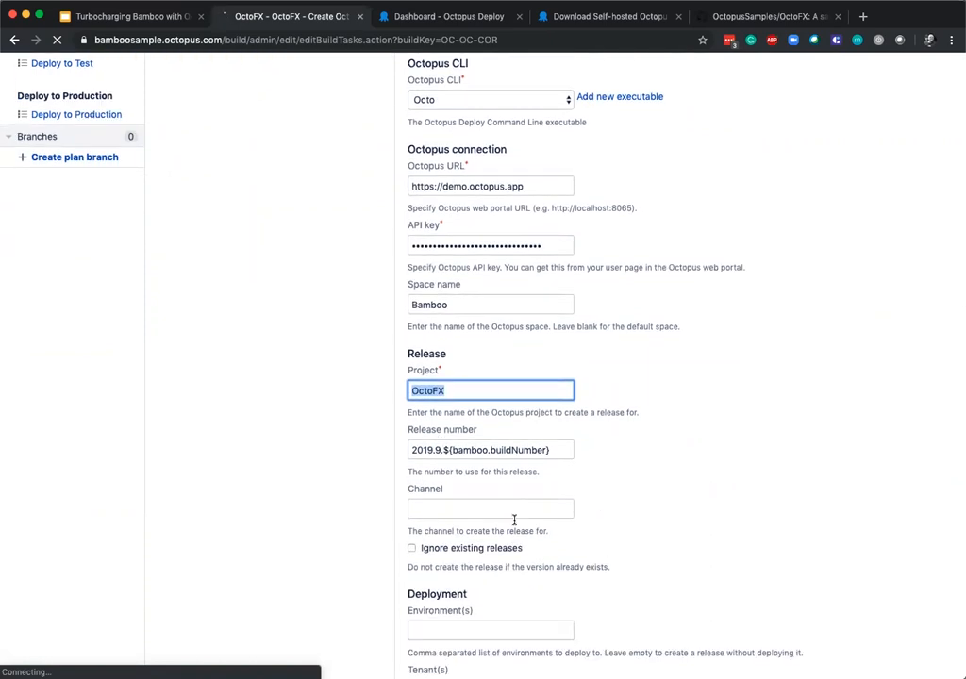
{"action": "scroll", "coordinate": [510, 514], "scroll_direction": "down", "scroll_amount": 5}
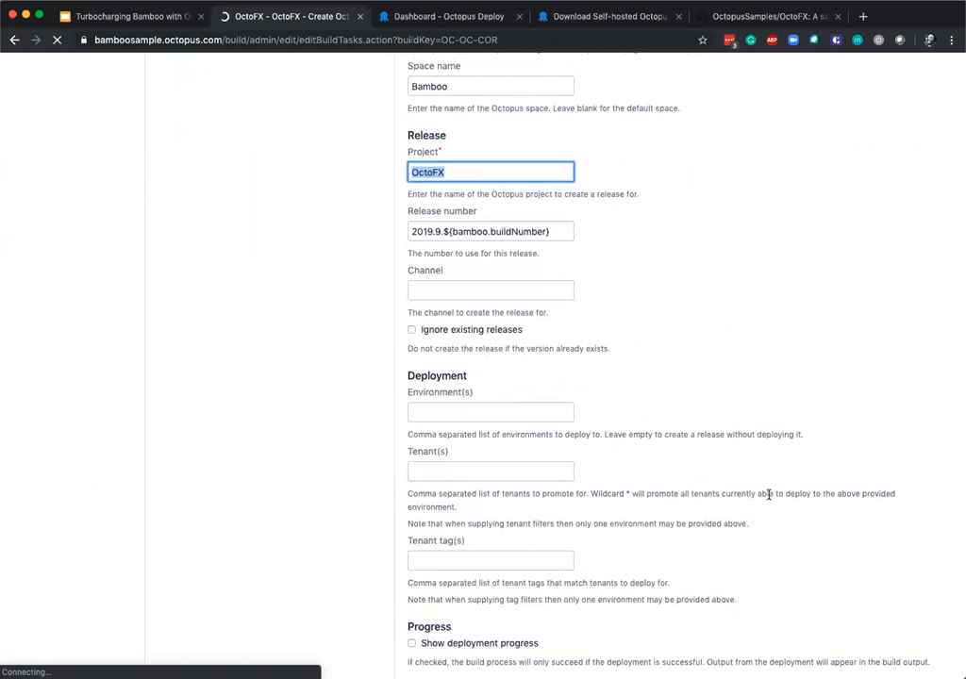
{"action": "scroll", "coordinate": [699, 520], "scroll_direction": "down", "scroll_amount": 2}
{"action": "scroll", "coordinate": [698, 522], "scroll_direction": "up", "scroll_amount": 3}
{"action": "scroll", "coordinate": [699, 521], "scroll_direction": "up", "scroll_amount": 1}
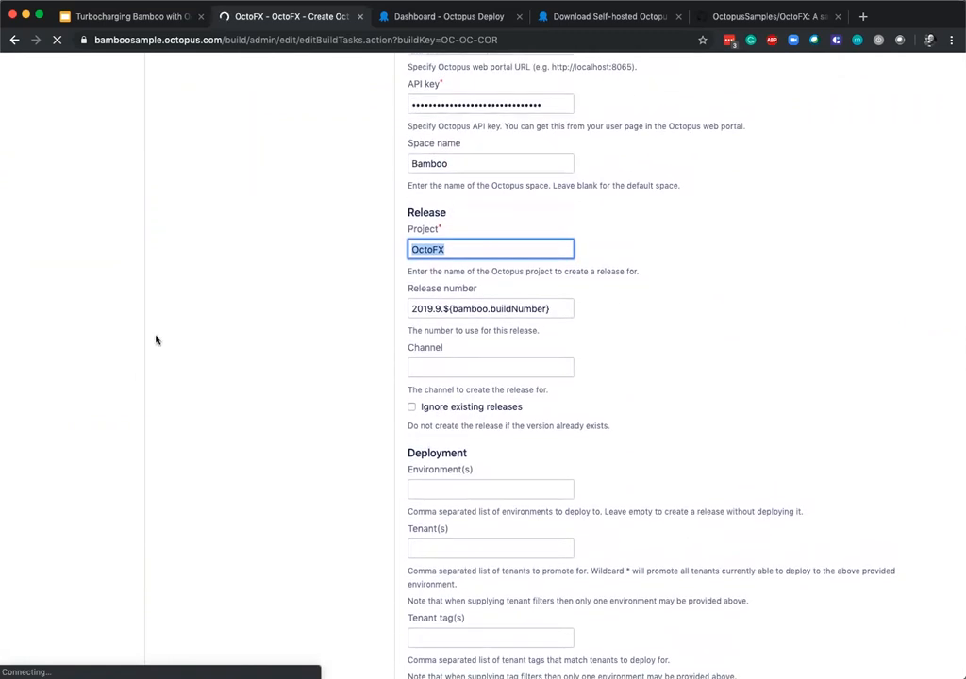
Open the Deploy to Development job's Deploy Release task and review its deployment and progress settings, highlighting the environment name.
{"action": "scroll", "coordinate": [280, 345], "scroll_direction": "up", "scroll_amount": 6}
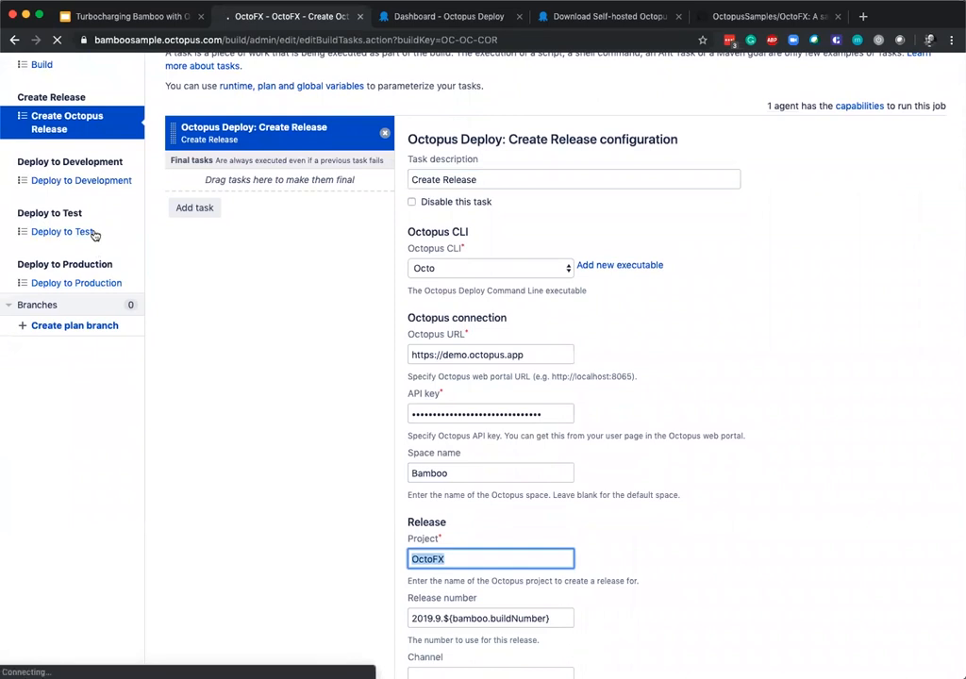
{"action": "left_click", "coordinate": [89, 181]}
{"action": "left_click", "coordinate": [250, 309]}
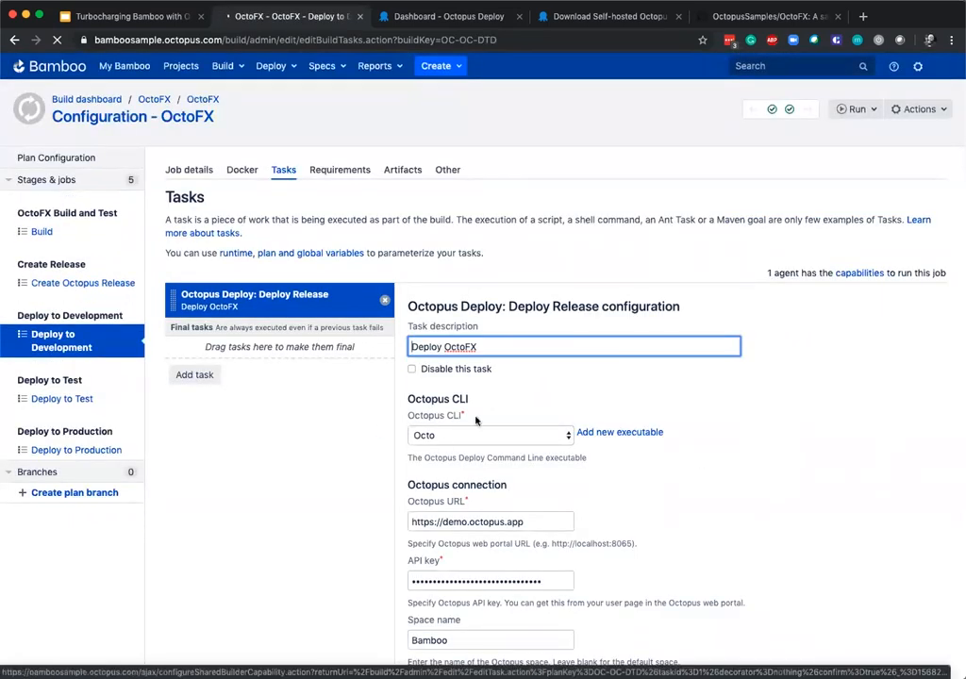
{"action": "scroll", "coordinate": [641, 470], "scroll_direction": "down", "scroll_amount": 2}
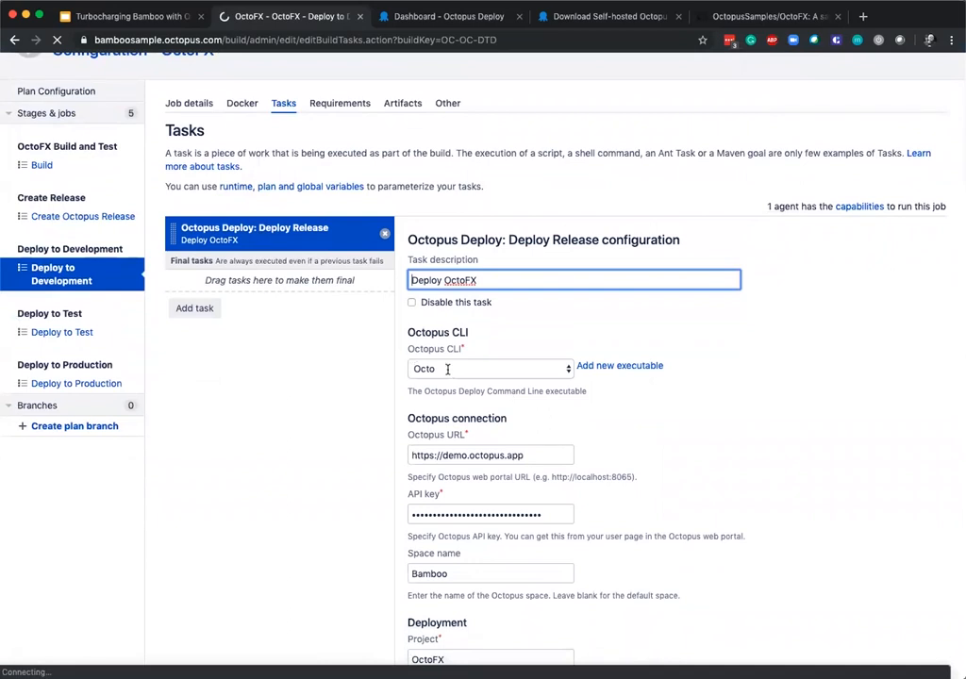
{"action": "scroll", "coordinate": [441, 443], "scroll_direction": "down", "scroll_amount": 3}
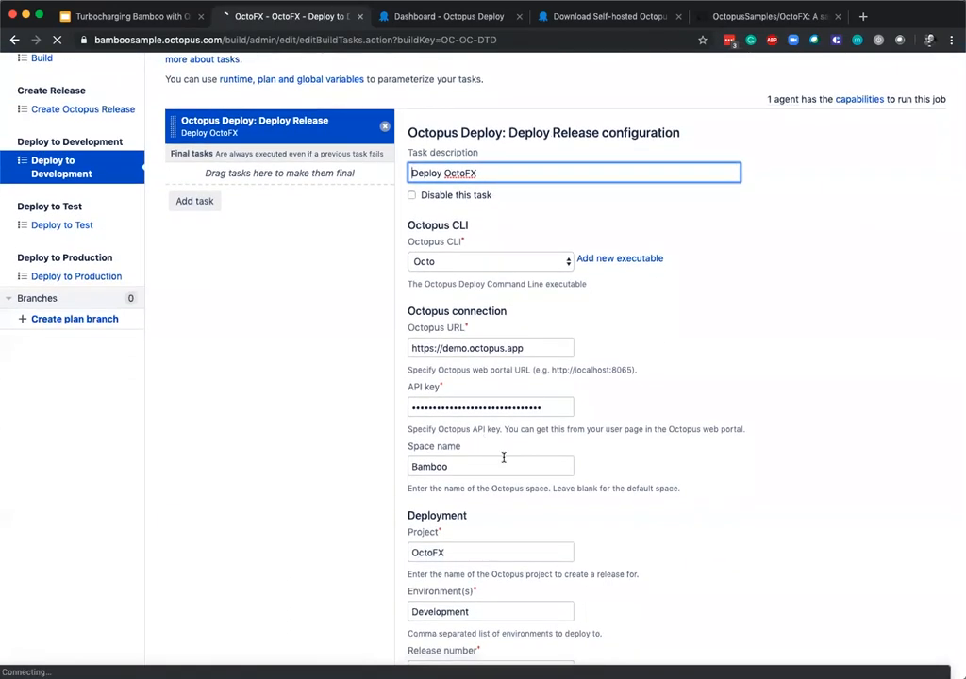
{"action": "scroll", "coordinate": [438, 430], "scroll_direction": "down", "scroll_amount": 6}
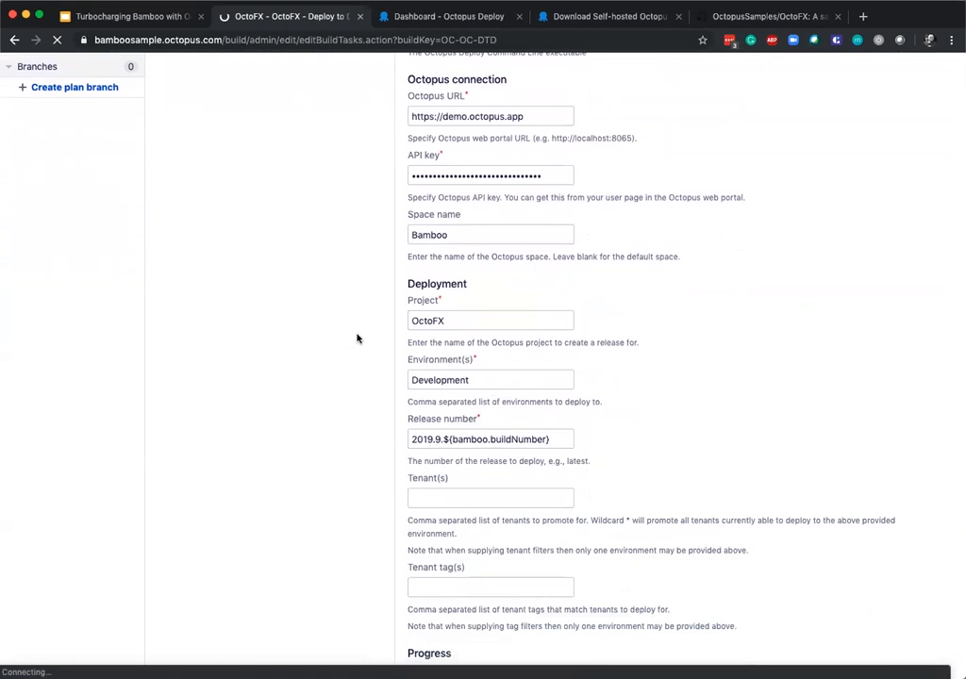
{"action": "scroll", "coordinate": [372, 347], "scroll_direction": "down", "scroll_amount": 2}
{"action": "double_click", "coordinate": [489, 330]}
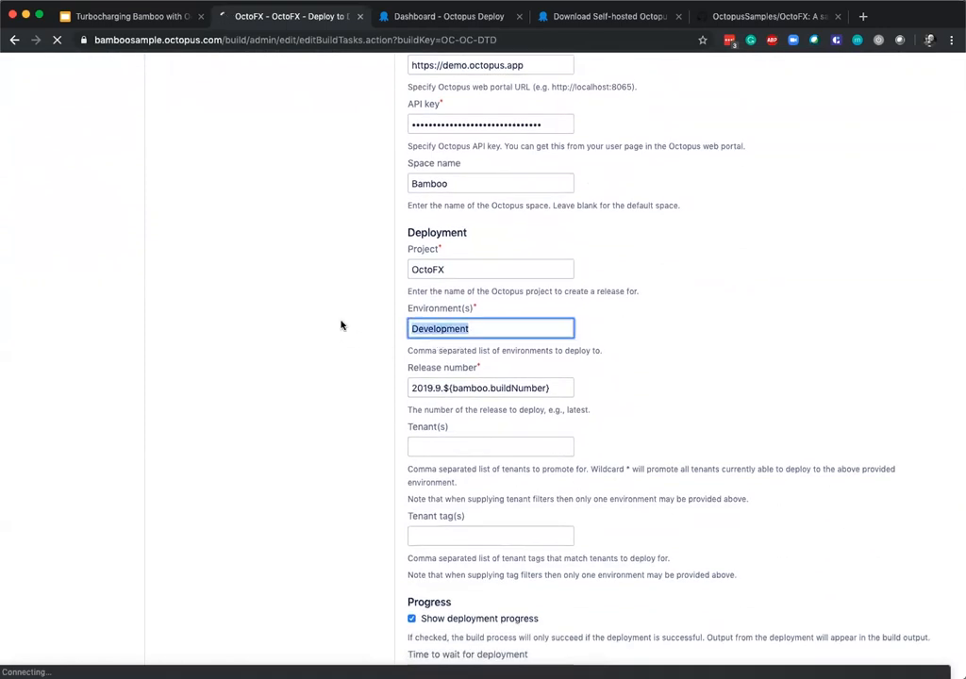
{"action": "scroll", "coordinate": [537, 455], "scroll_direction": "down", "scroll_amount": 4}
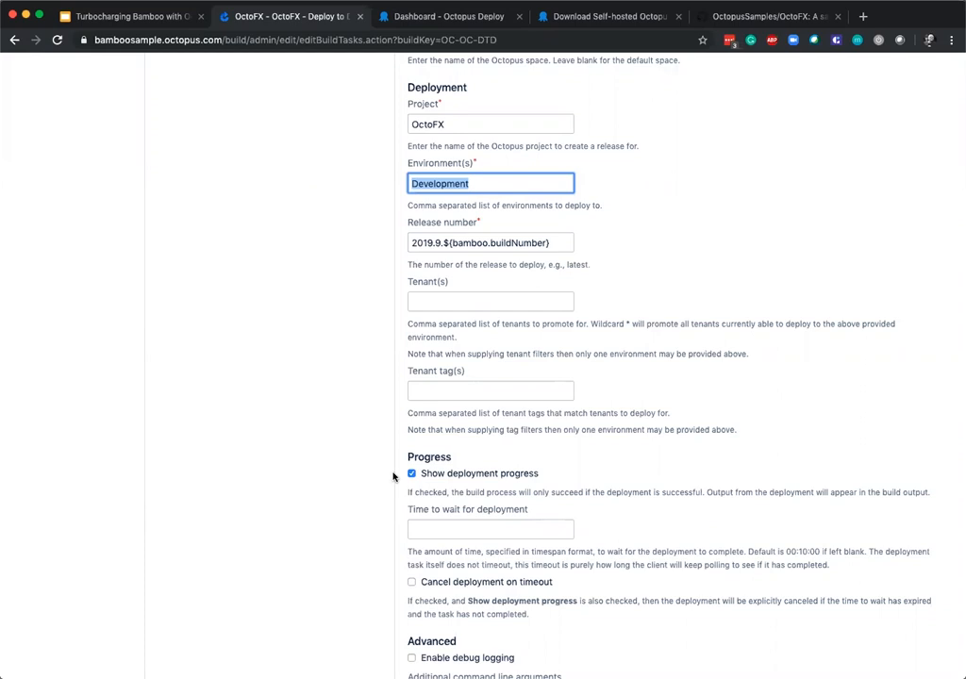
{"action": "scroll", "coordinate": [469, 478], "scroll_direction": "down", "scroll_amount": 4}
Open the Deploy to Test job's Deploy Release task and highlight its environment name in the deployment settings.
{"action": "scroll", "coordinate": [376, 417], "scroll_direction": "up", "scroll_amount": 10}
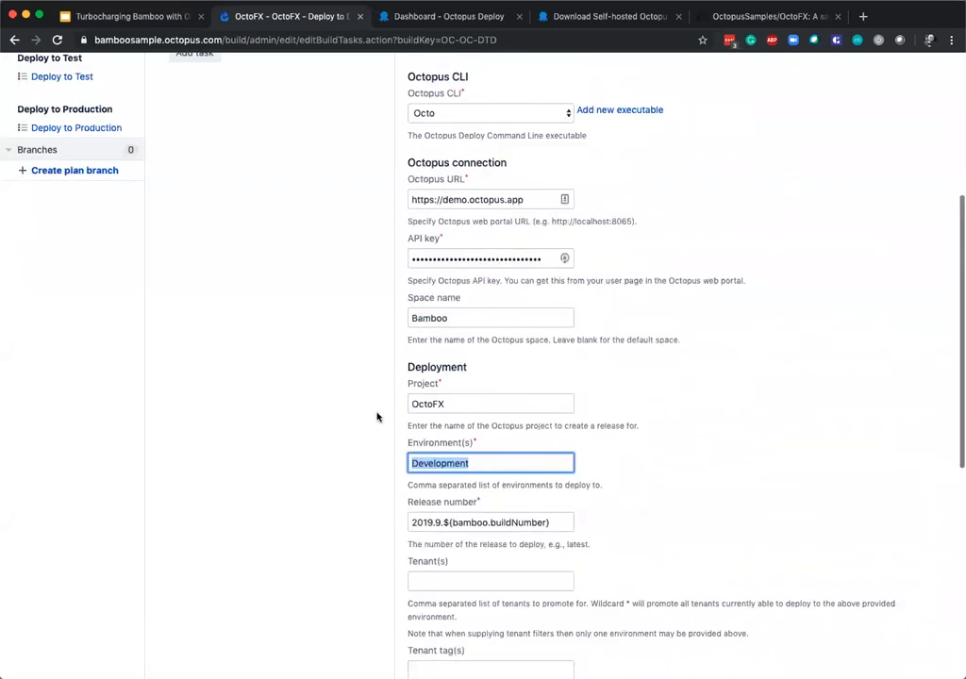
{"action": "left_click", "coordinate": [69, 136]}
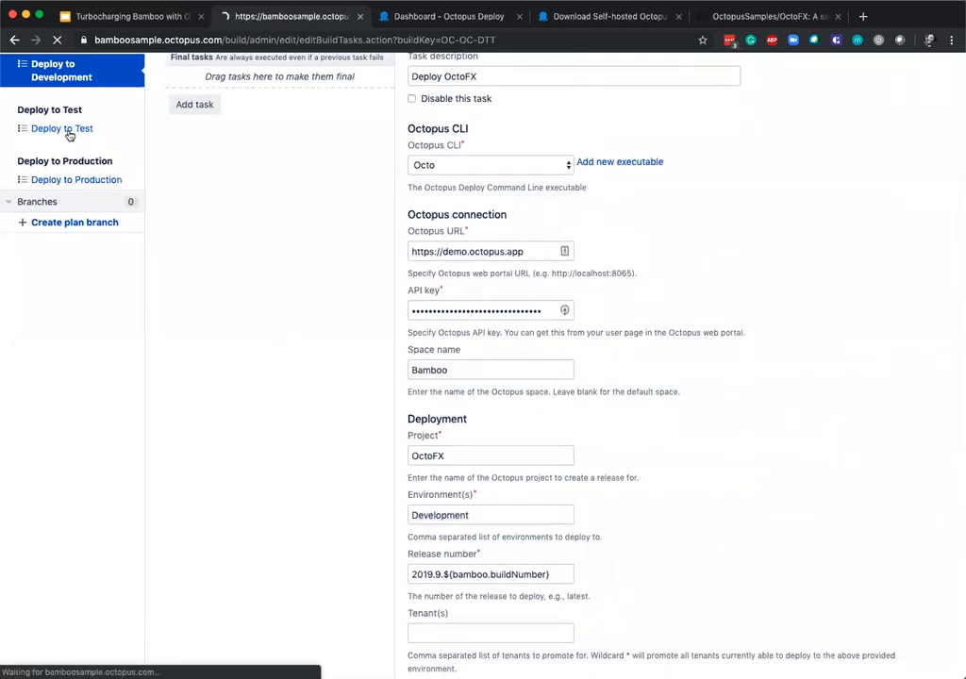
{"action": "left_click", "coordinate": [251, 303]}
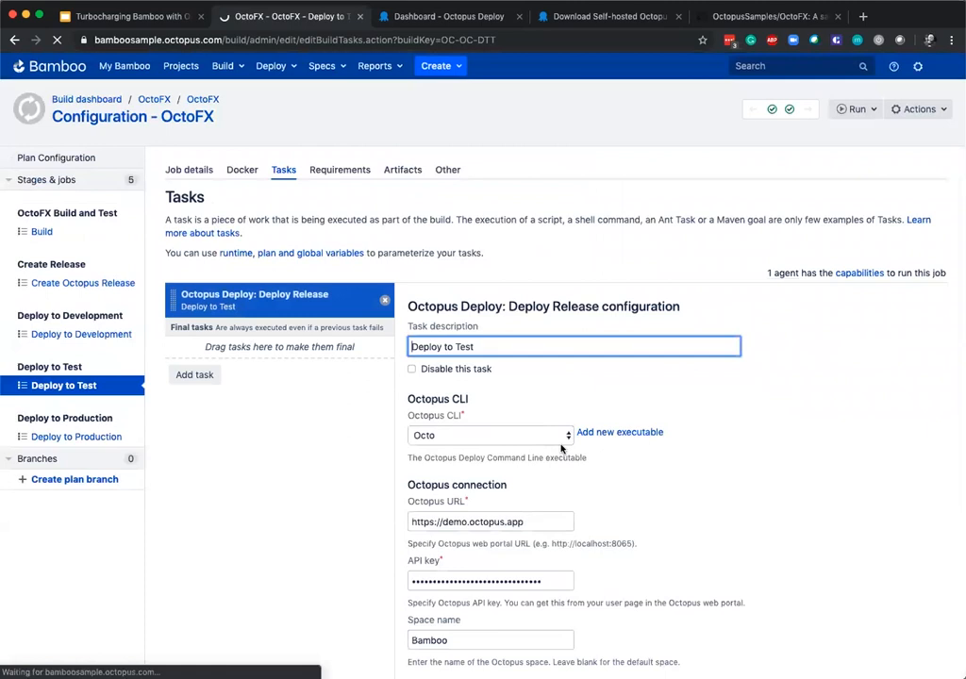
{"action": "scroll", "coordinate": [497, 533], "scroll_direction": "down", "scroll_amount": 2}
{"action": "scroll", "coordinate": [497, 533], "scroll_direction": "down", "scroll_amount": 4}
{"action": "double_click", "coordinate": [412, 500]}
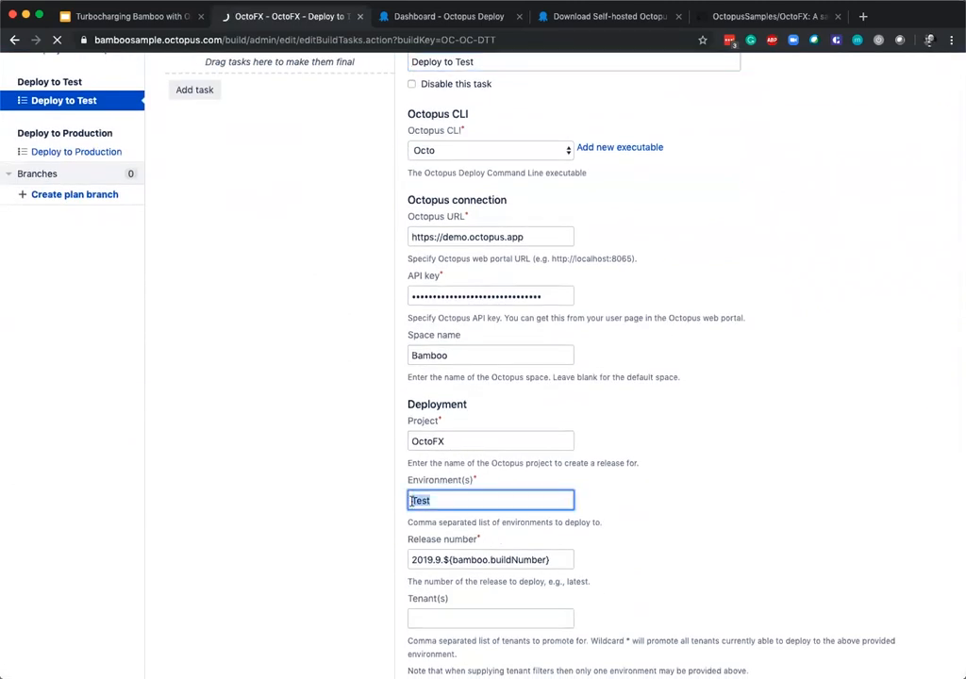
Open the Deploy to Production job's Deploy Release task and review its environment, release number and deployment progress settings.
{"action": "scroll", "coordinate": [529, 410], "scroll_direction": "up", "scroll_amount": 5}
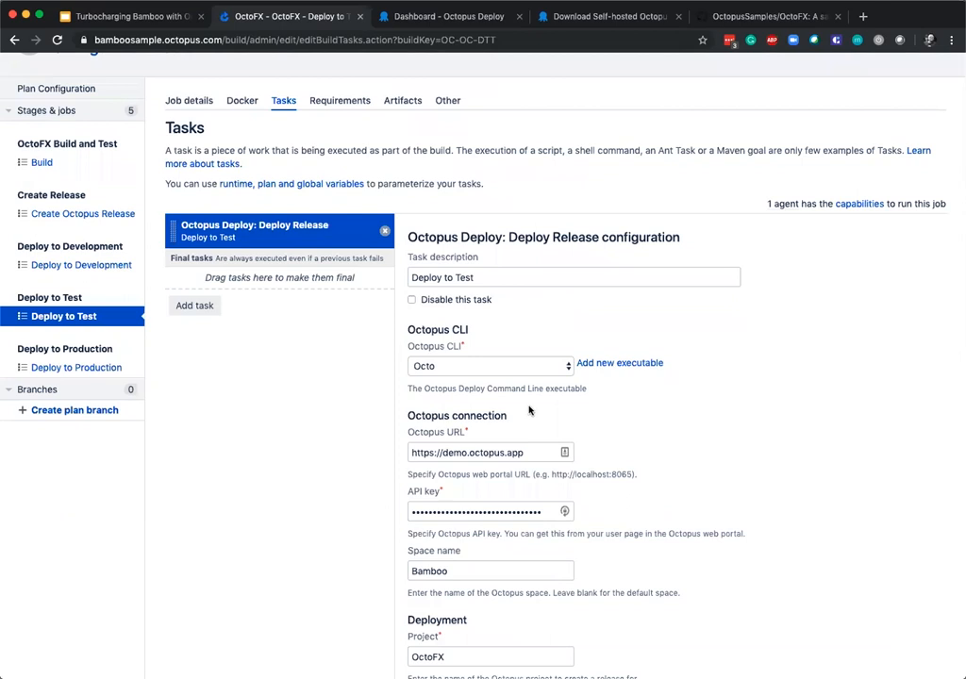
{"action": "left_click", "coordinate": [97, 367]}
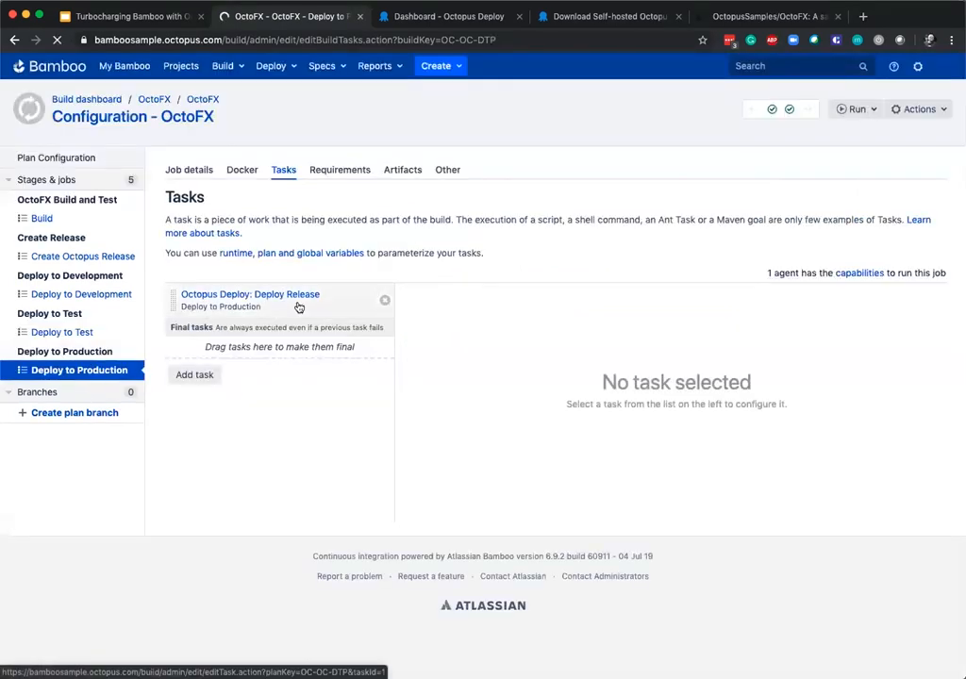
{"action": "left_click", "coordinate": [277, 294]}
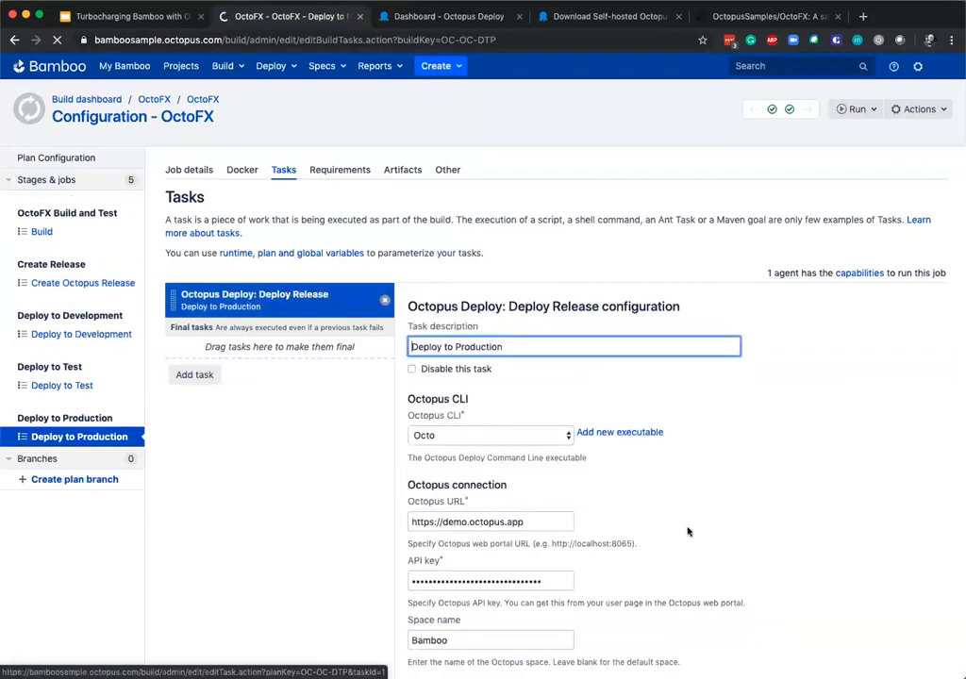
{"action": "scroll", "coordinate": [660, 528], "scroll_direction": "down", "scroll_amount": 2}
{"action": "scroll", "coordinate": [648, 528], "scroll_direction": "down", "scroll_amount": 6}
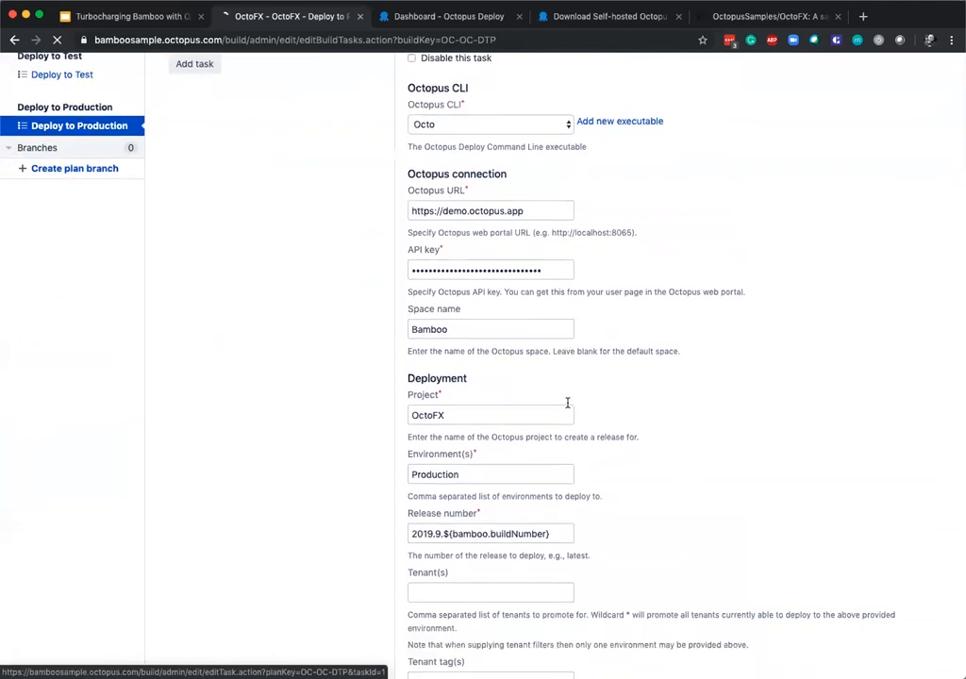
{"action": "scroll", "coordinate": [575, 399], "scroll_direction": "down", "scroll_amount": 5}
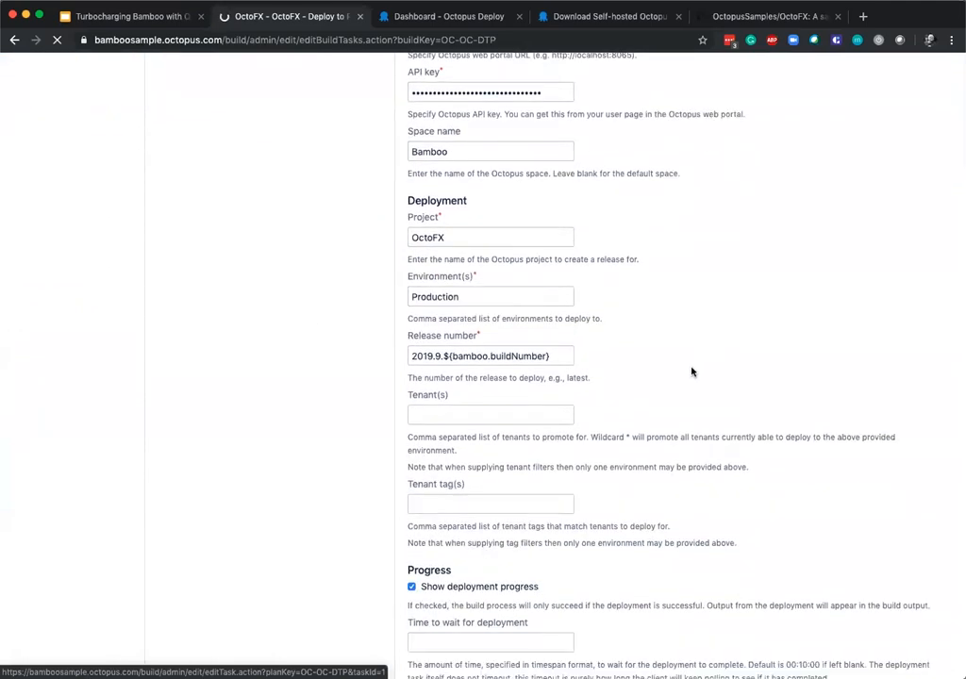
{"action": "scroll", "coordinate": [691, 368], "scroll_direction": "down", "scroll_amount": 5}
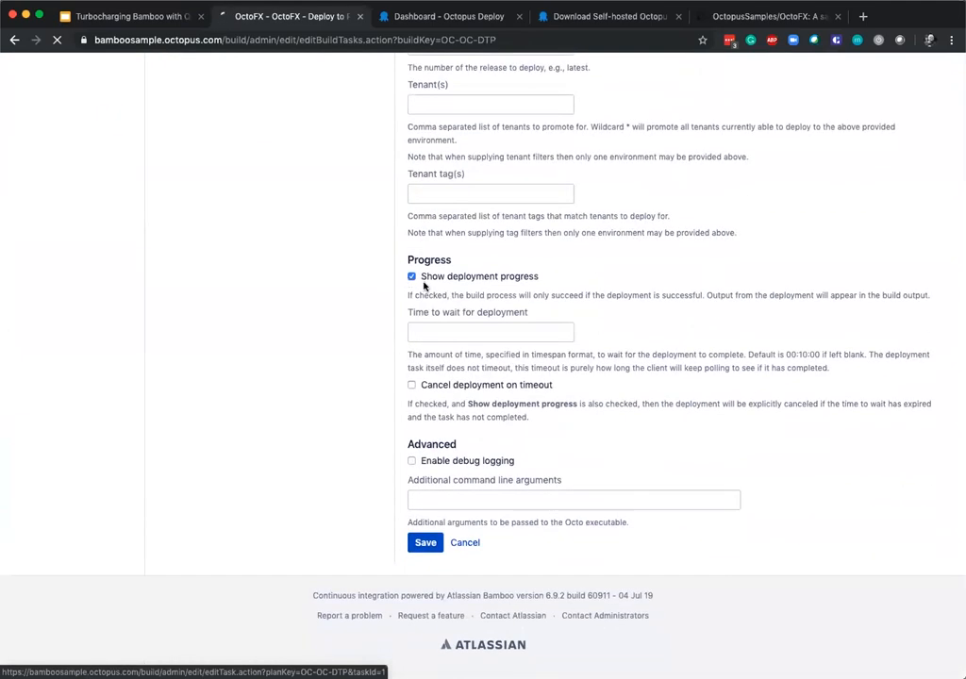
Try to run the OctoFX plan from the Build job's task configuration.
{"action": "scroll", "coordinate": [493, 333], "scroll_direction": "up", "scroll_amount": 15}
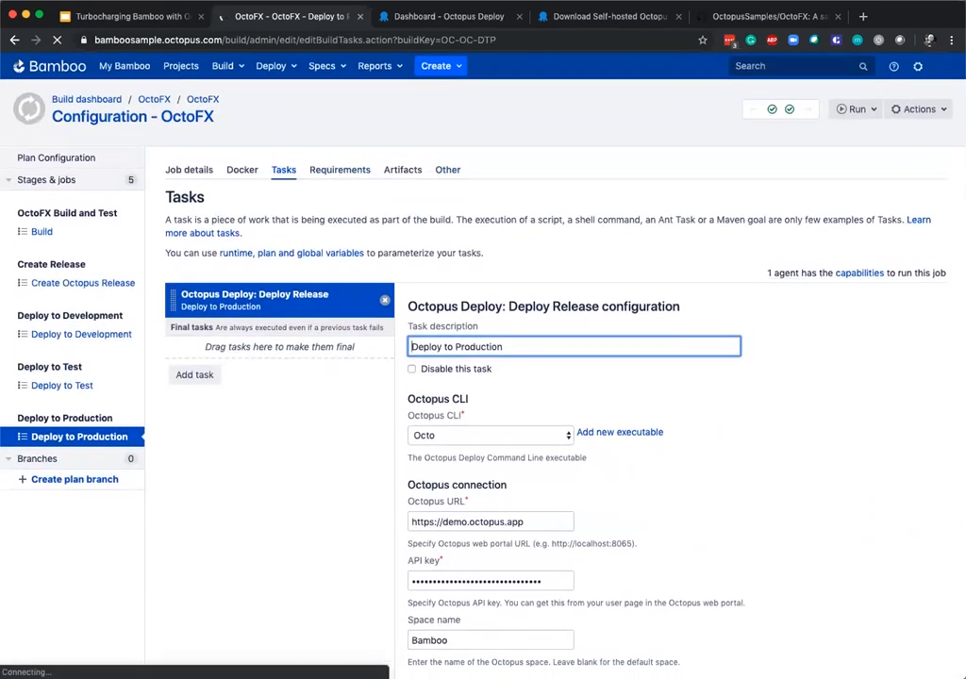
{"action": "left_click", "coordinate": [40, 232]}
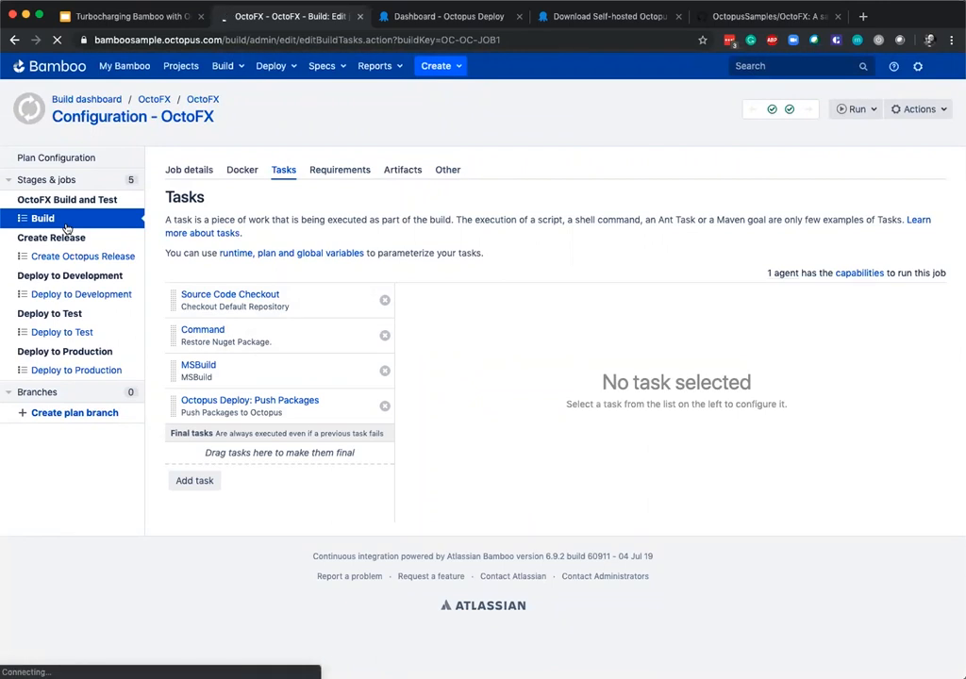
{"action": "left_click", "coordinate": [858, 111]}
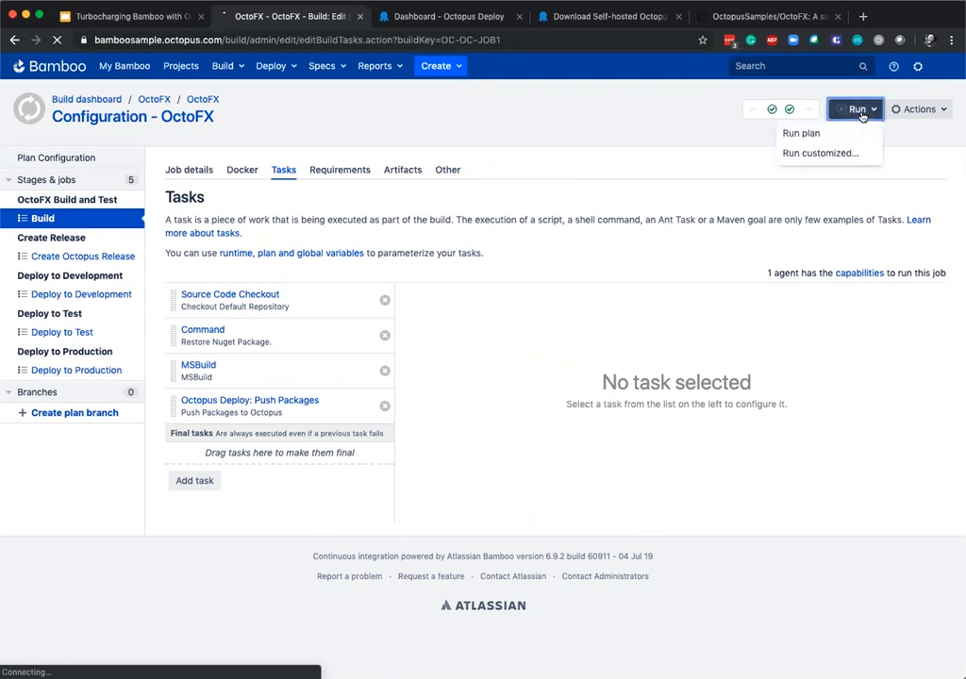
{"action": "left_click", "coordinate": [797, 134]}
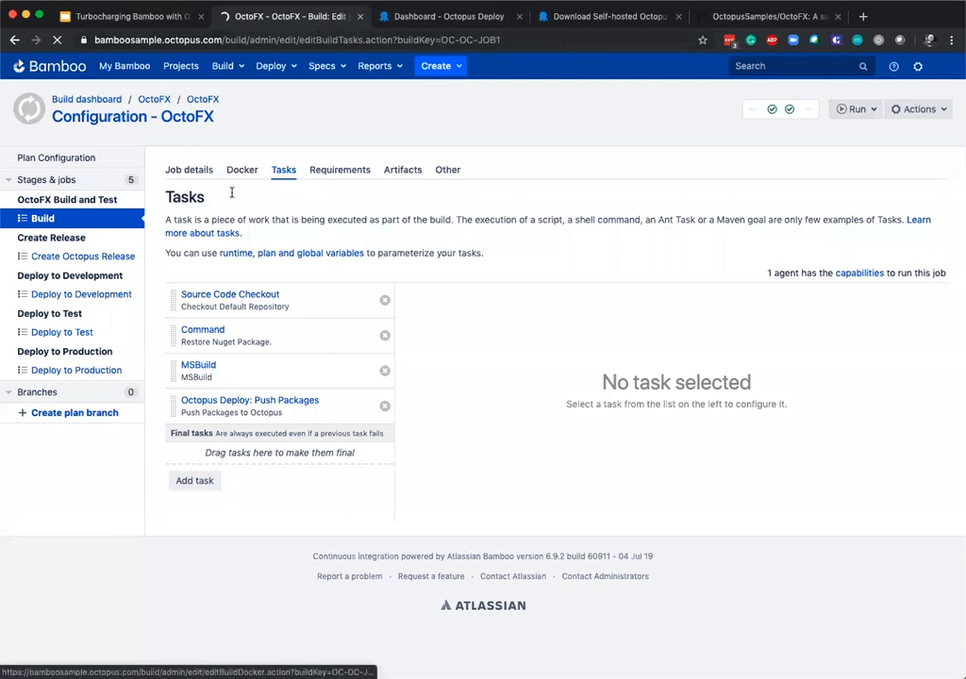
{"action": "mouse_move", "coordinate": [790, 112]}
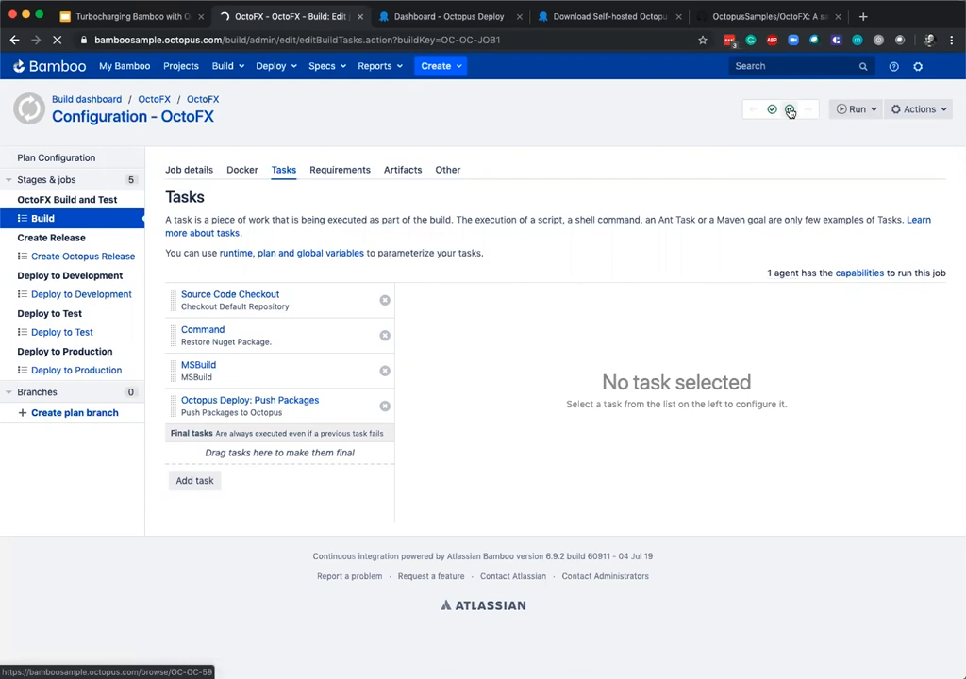
Open the OctoFX plan summary and run the plan.
{"action": "left_click", "coordinate": [413, 40]}
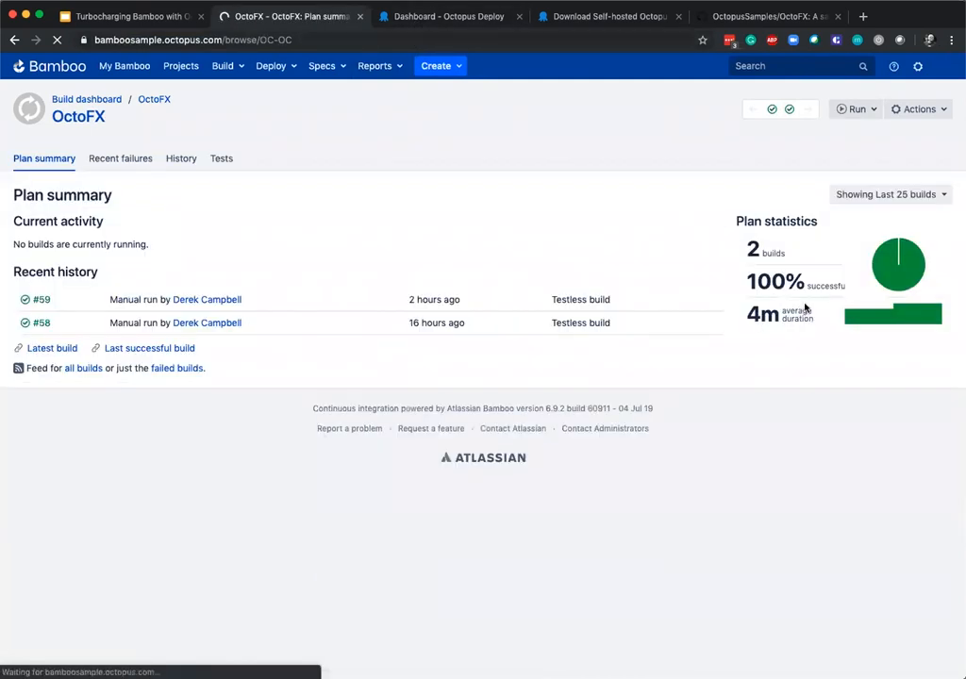
{"action": "left_click", "coordinate": [858, 112]}
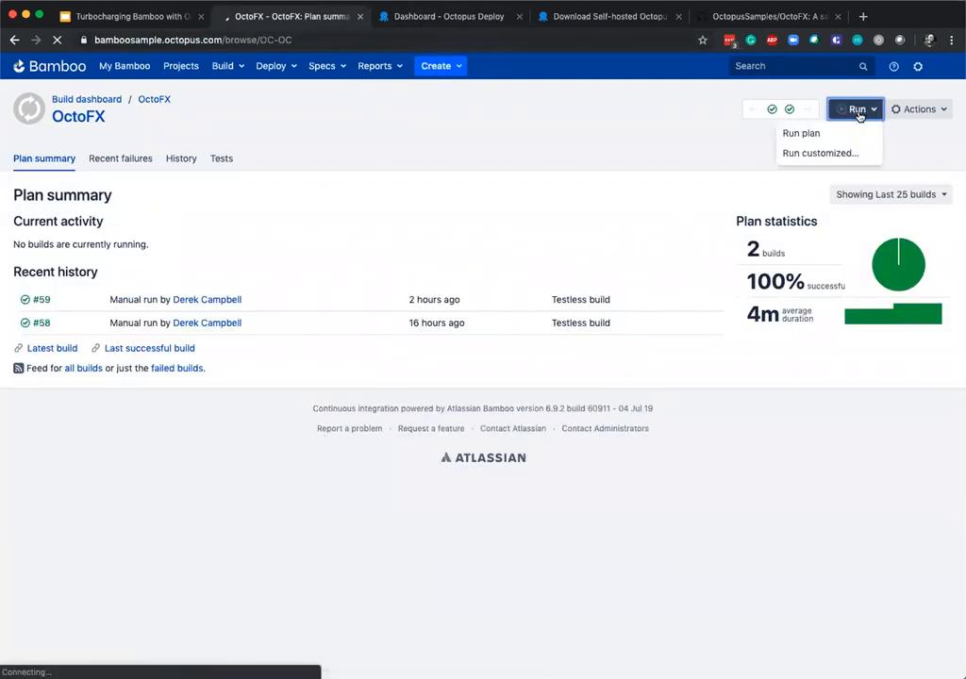
{"action": "left_click", "coordinate": [836, 132]}
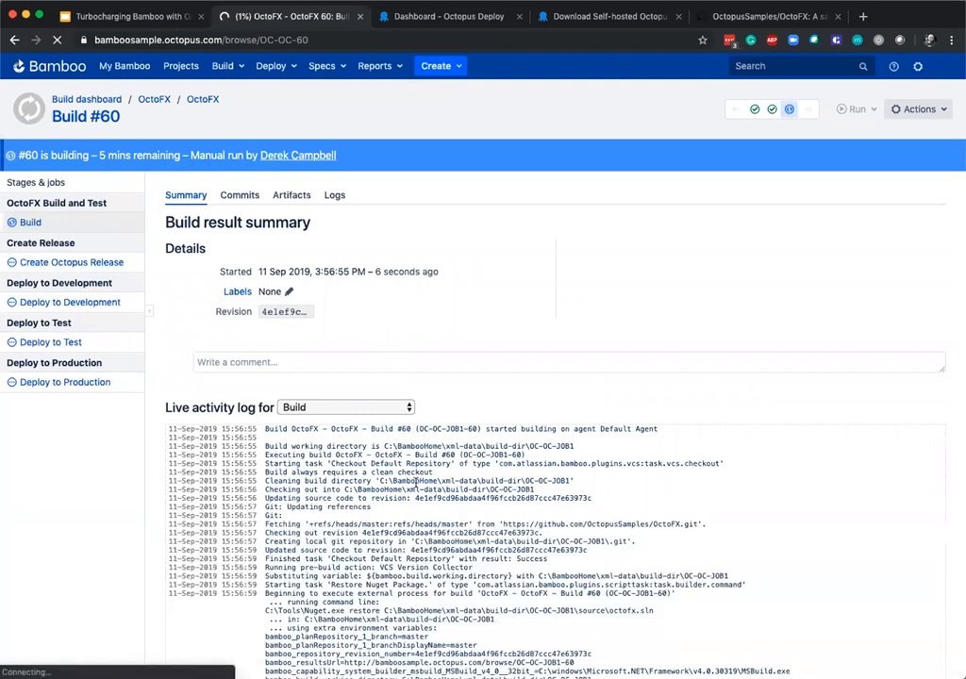
Follow the running build's live activity log through the MSBuild packaging and Push Packages to Octopus output.
{"action": "scroll", "coordinate": [415, 483], "scroll_direction": "down", "scroll_amount": 3}
{"action": "scroll", "coordinate": [473, 498], "scroll_direction": "down", "scroll_amount": 3}
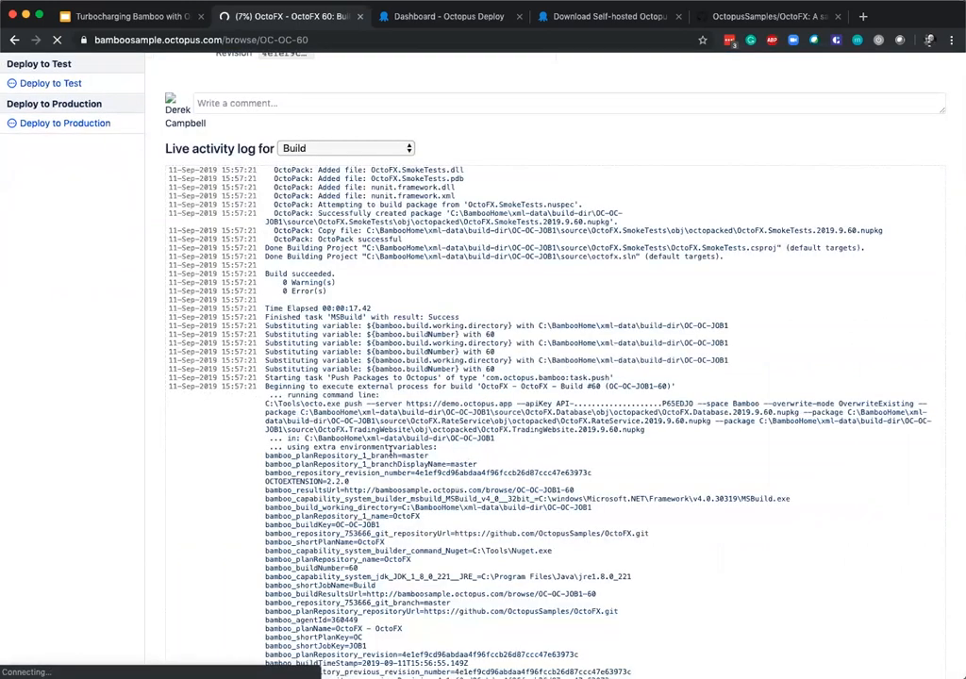
{"action": "scroll", "coordinate": [320, 449], "scroll_direction": "down", "scroll_amount": 2}
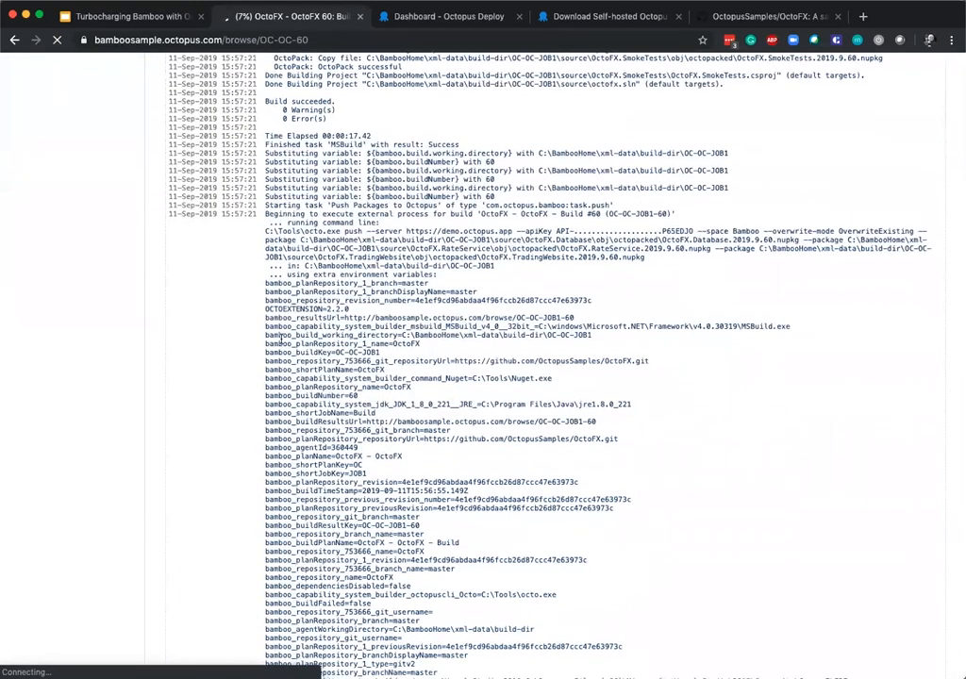
{"action": "scroll", "coordinate": [99, 315], "scroll_direction": "up", "scroll_amount": 5}
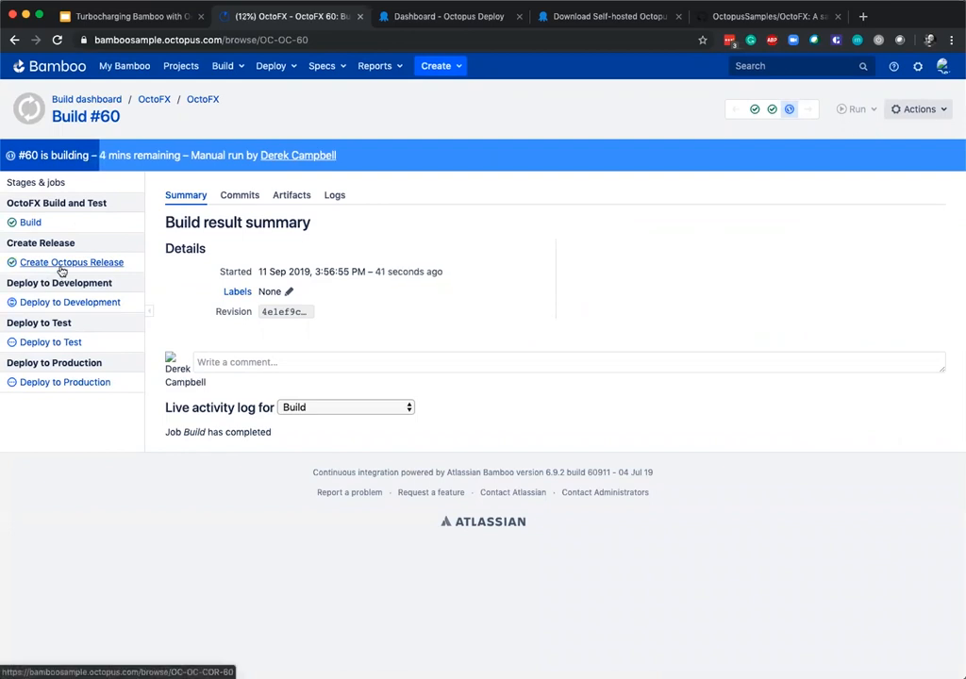
Switch to Octopus Deploy, go to the Bamboo space and check the status of OctoFX's Development deployment.
{"action": "left_click", "coordinate": [453, 16]}
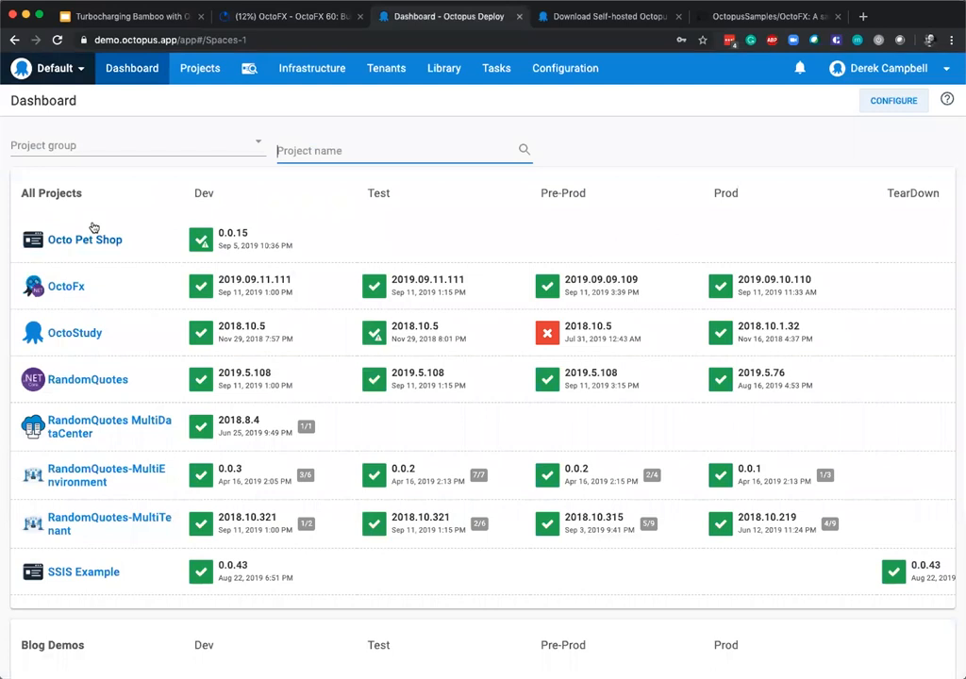
{"action": "left_click", "coordinate": [55, 68]}
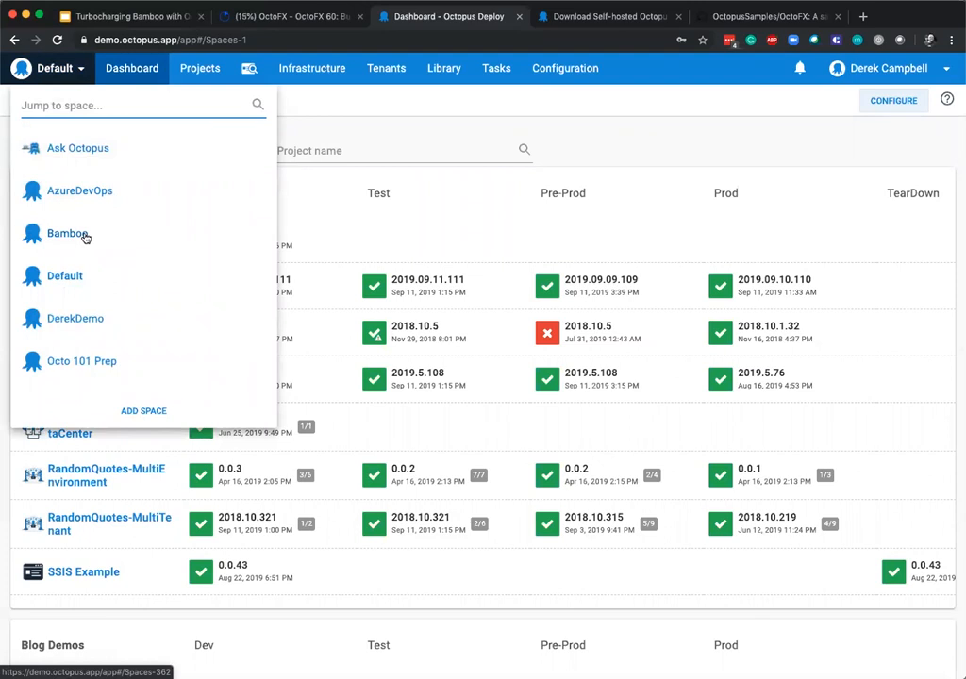
{"action": "left_click", "coordinate": [84, 237]}
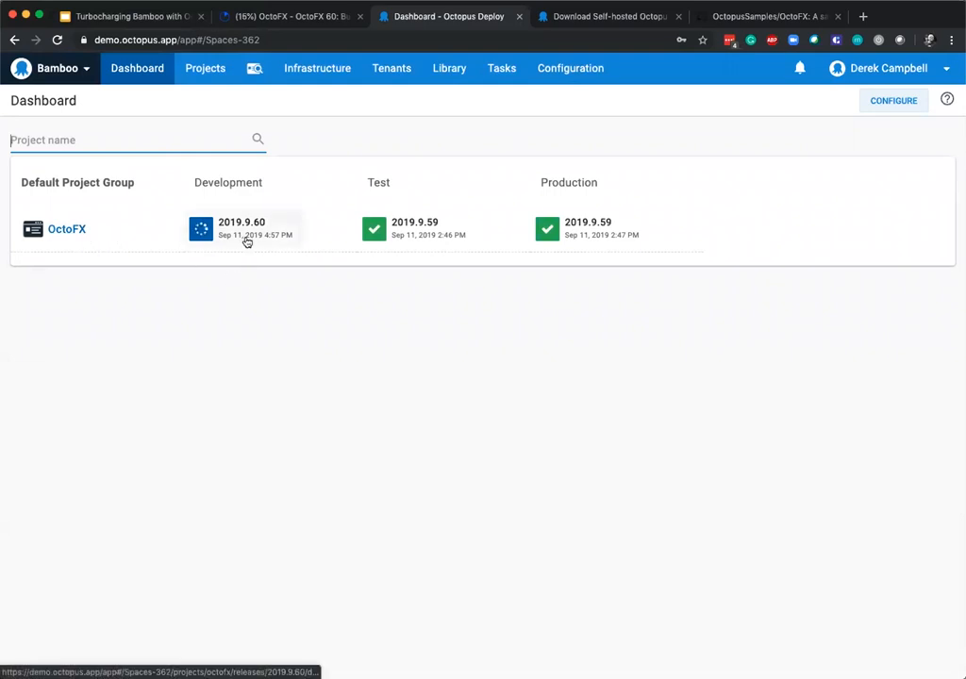
{"action": "mouse_move", "coordinate": [213, 231]}
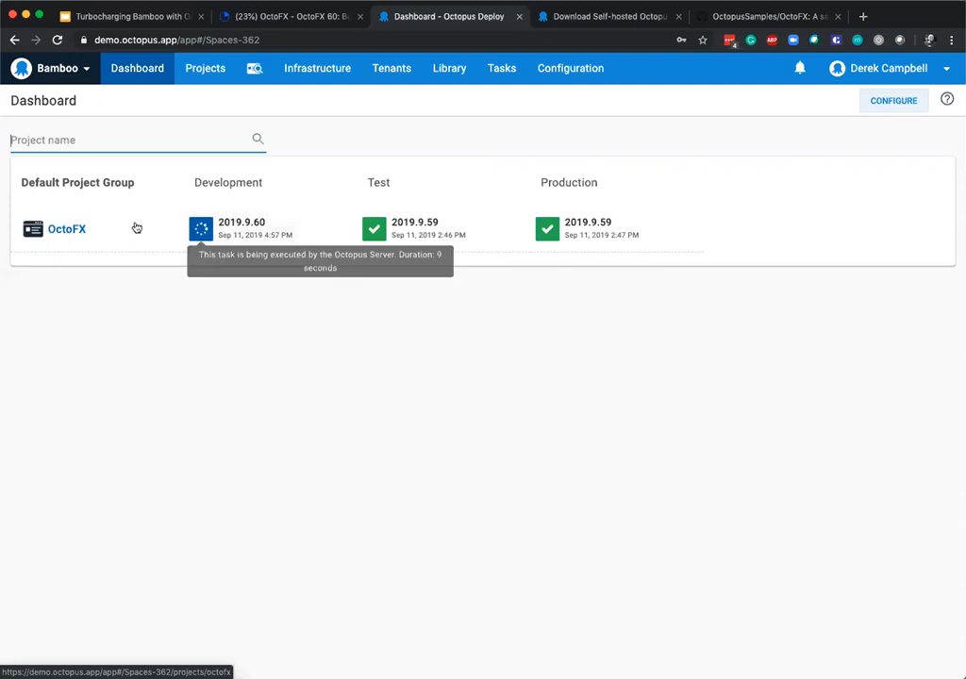
Open the OctoFX project's deployment process and show the details of the Approve Deployment step.
{"action": "left_click", "coordinate": [83, 231]}
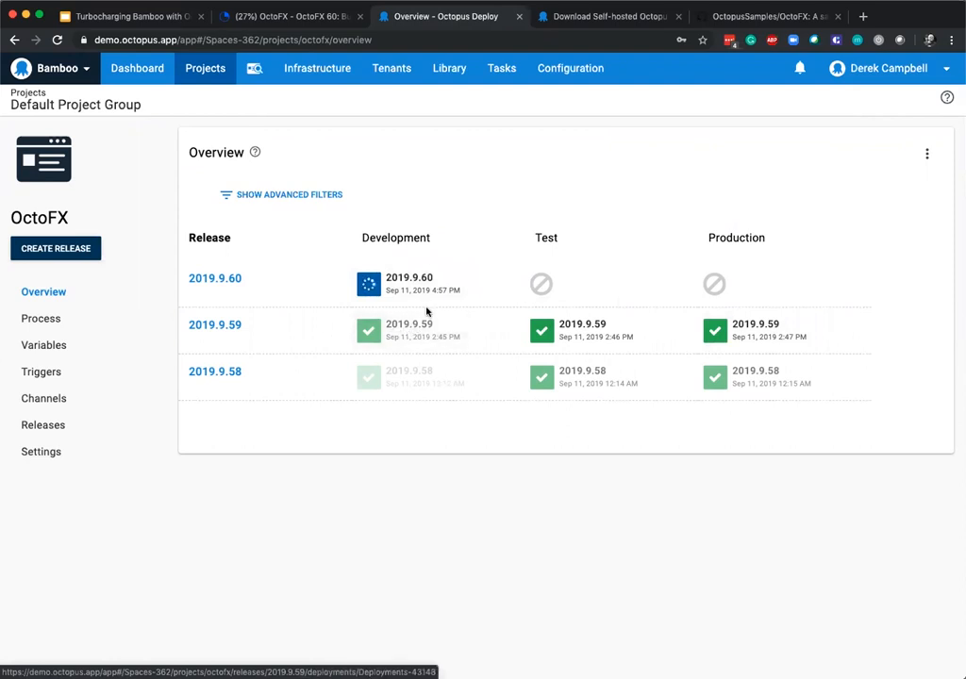
{"action": "left_click", "coordinate": [90, 323]}
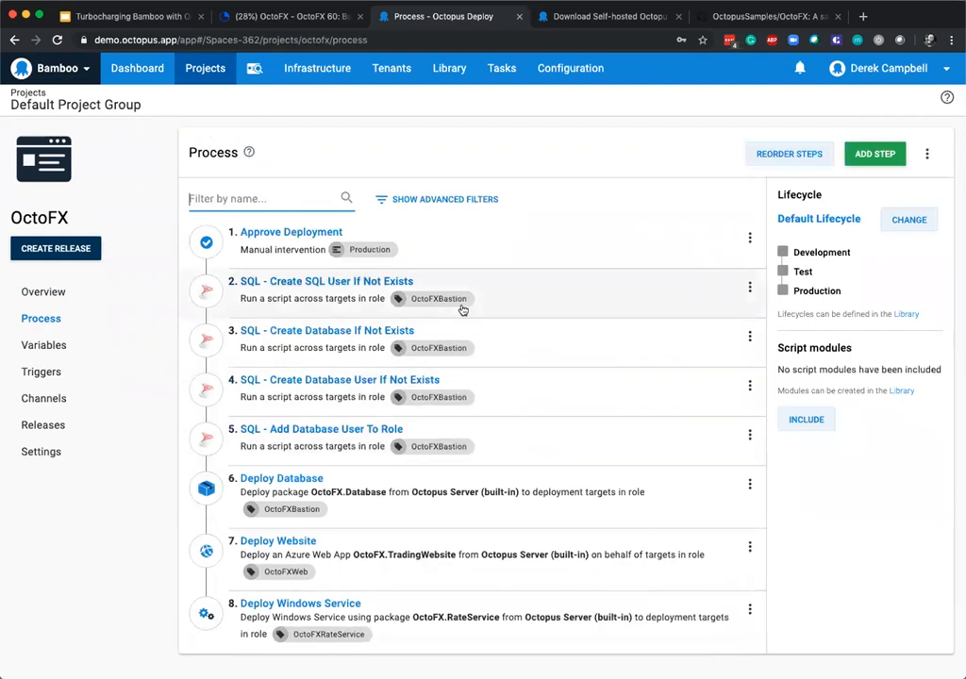
{"action": "left_click", "coordinate": [284, 234]}
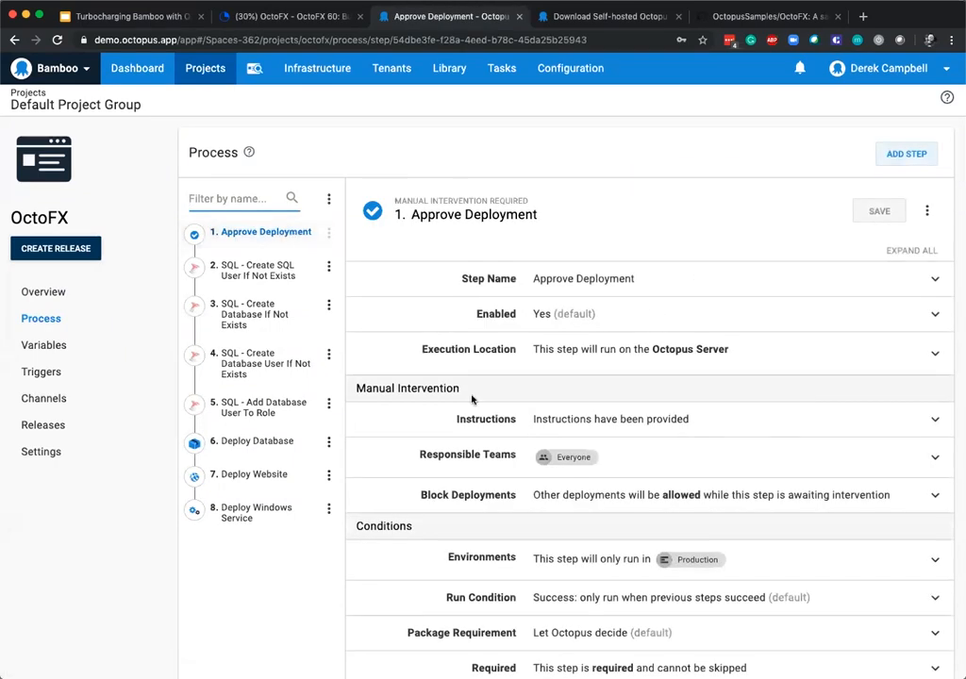
Expand the Approve Deployment step's Environments condition and look at which environments can be selected.
{"action": "scroll", "coordinate": [610, 375], "scroll_direction": "down", "scroll_amount": 1}
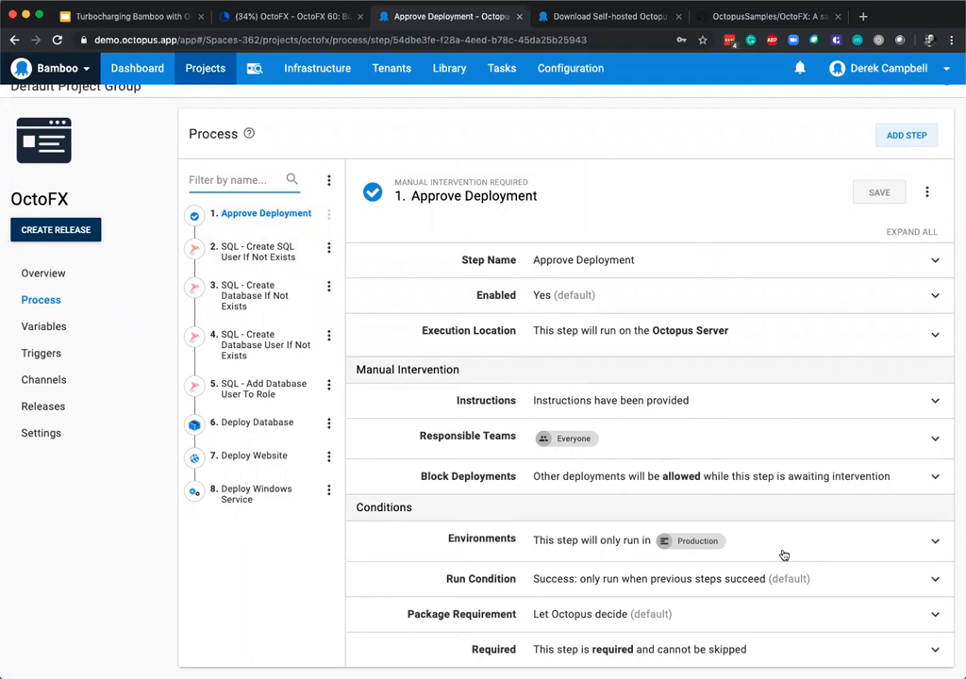
{"action": "left_click", "coordinate": [782, 555]}
{"action": "scroll", "coordinate": [748, 543], "scroll_direction": "down", "scroll_amount": 3}
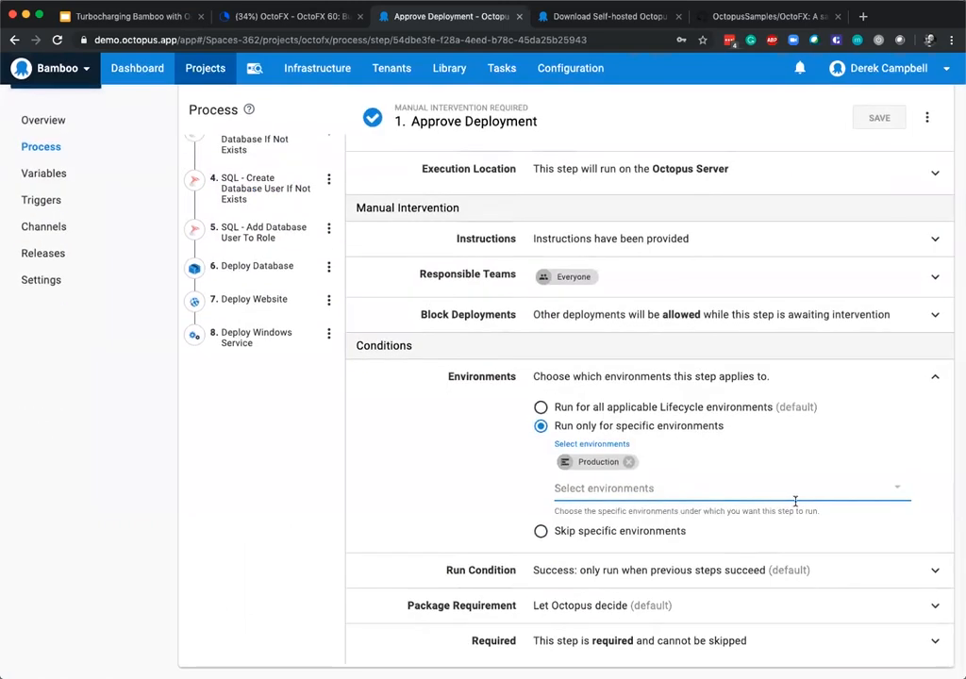
{"action": "left_click", "coordinate": [794, 502]}
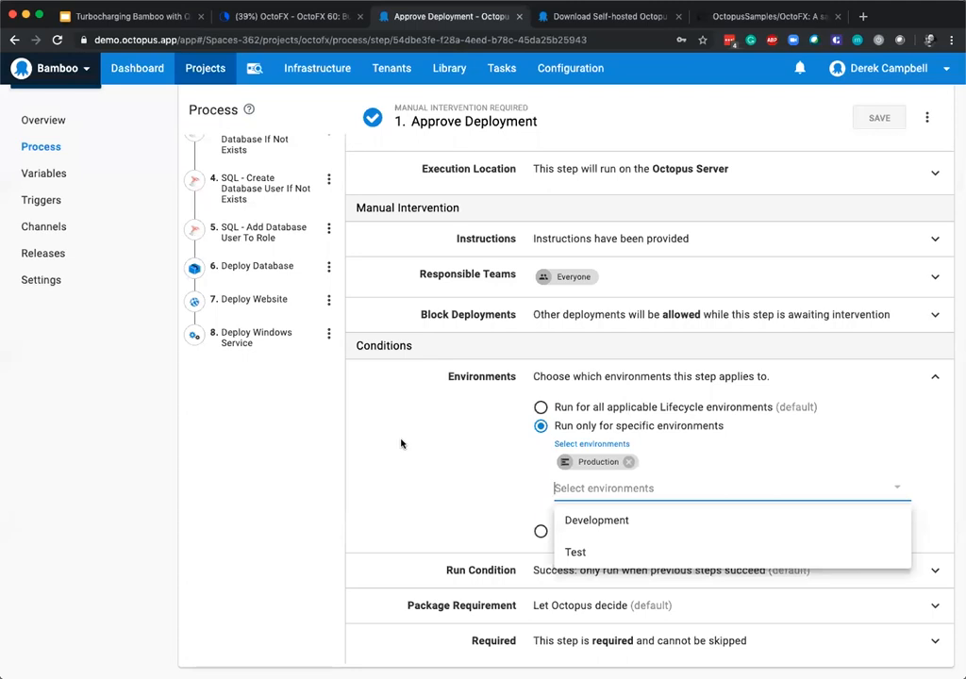
{"action": "left_click", "coordinate": [257, 525]}
{"action": "scroll", "coordinate": [257, 526], "scroll_direction": "down", "scroll_amount": 1}
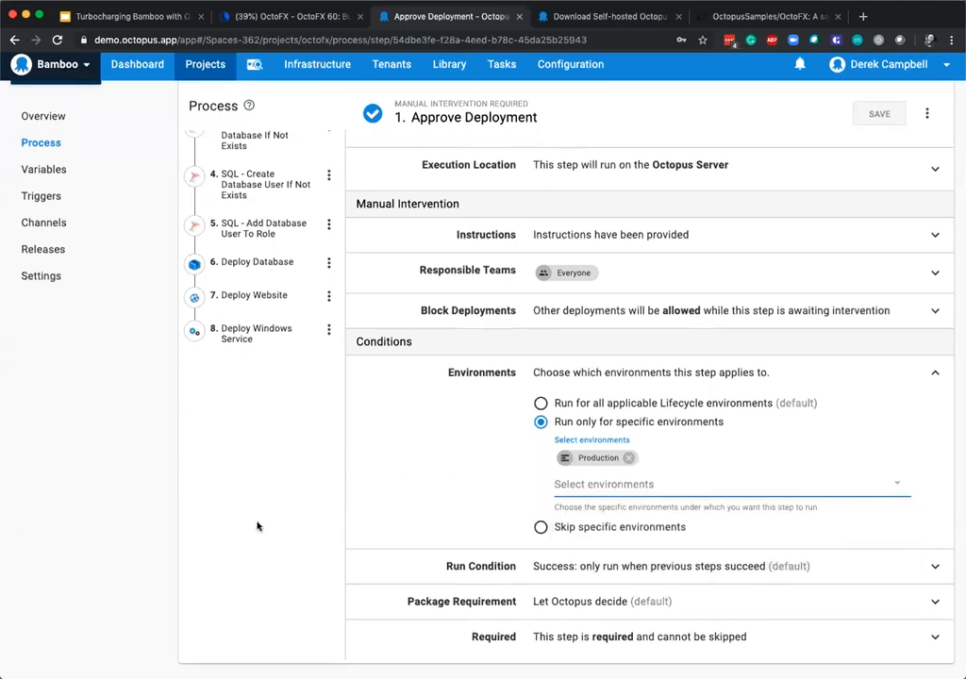
Examine the SQL - Create SQL User If Not Exists step's parameters and open the SQL - Create Database If Not Exists step.
{"action": "scroll", "coordinate": [258, 525], "scroll_direction": "up", "scroll_amount": 3}
{"action": "left_click", "coordinate": [222, 264]}
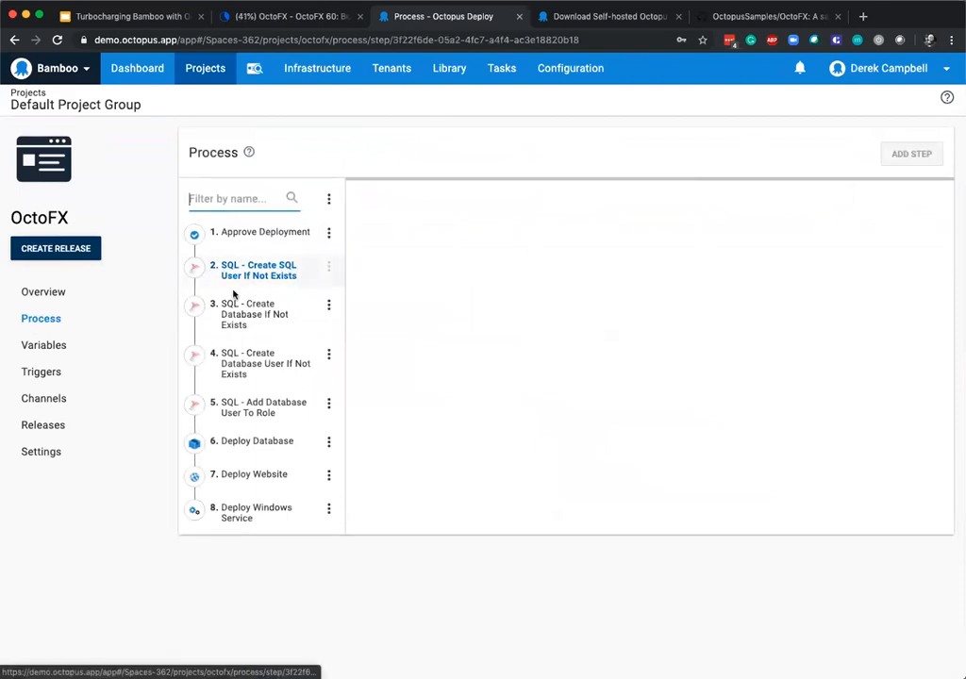
{"action": "scroll", "coordinate": [615, 427], "scroll_direction": "down", "scroll_amount": 2}
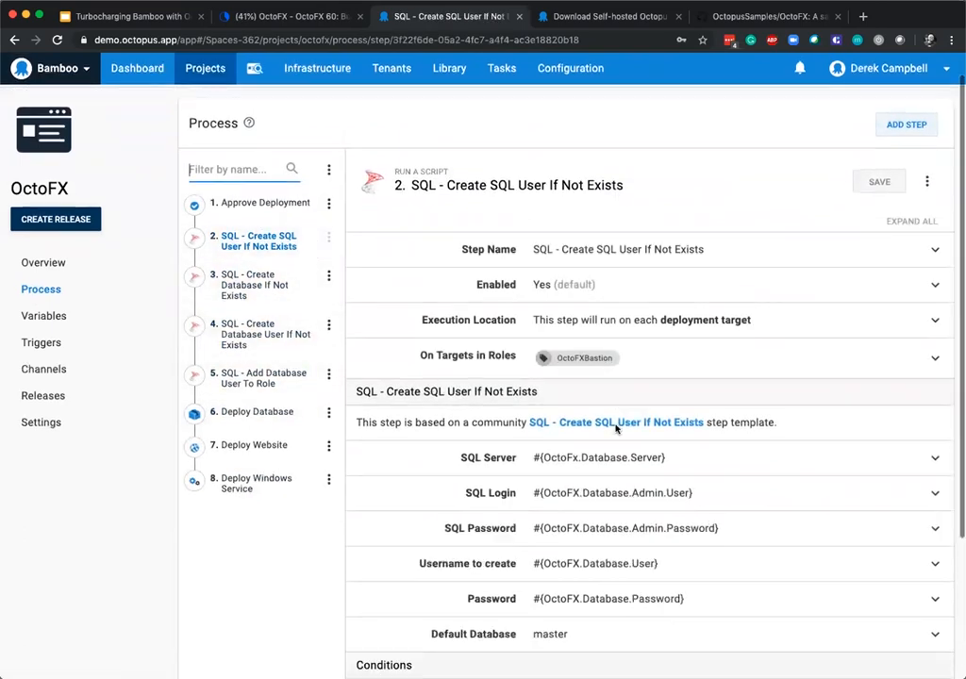
{"action": "scroll", "coordinate": [615, 427], "scroll_direction": "down", "scroll_amount": 3}
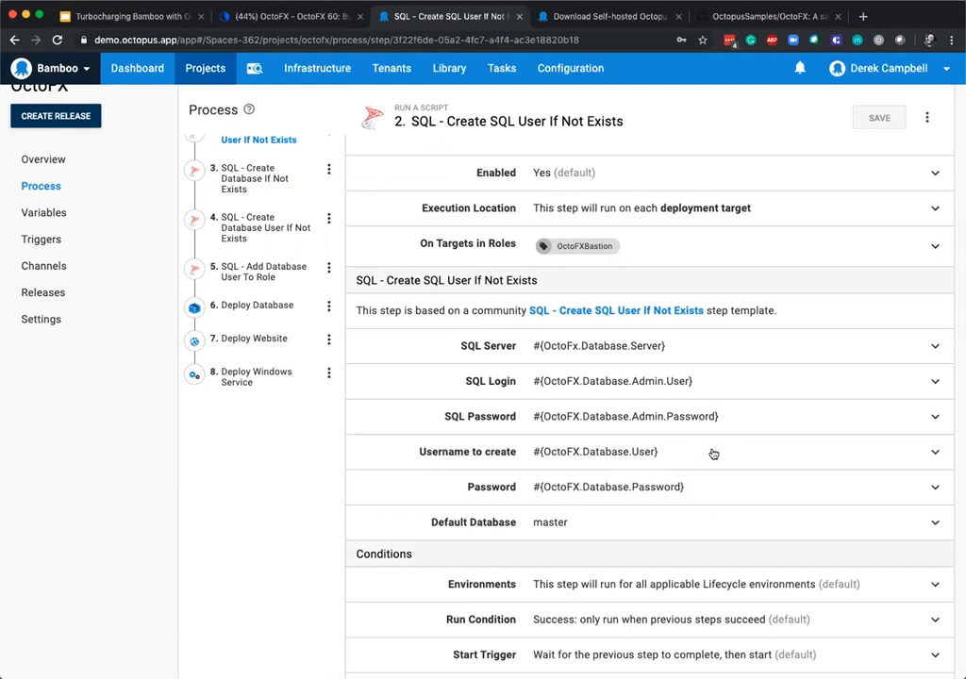
{"action": "left_click", "coordinate": [253, 179]}
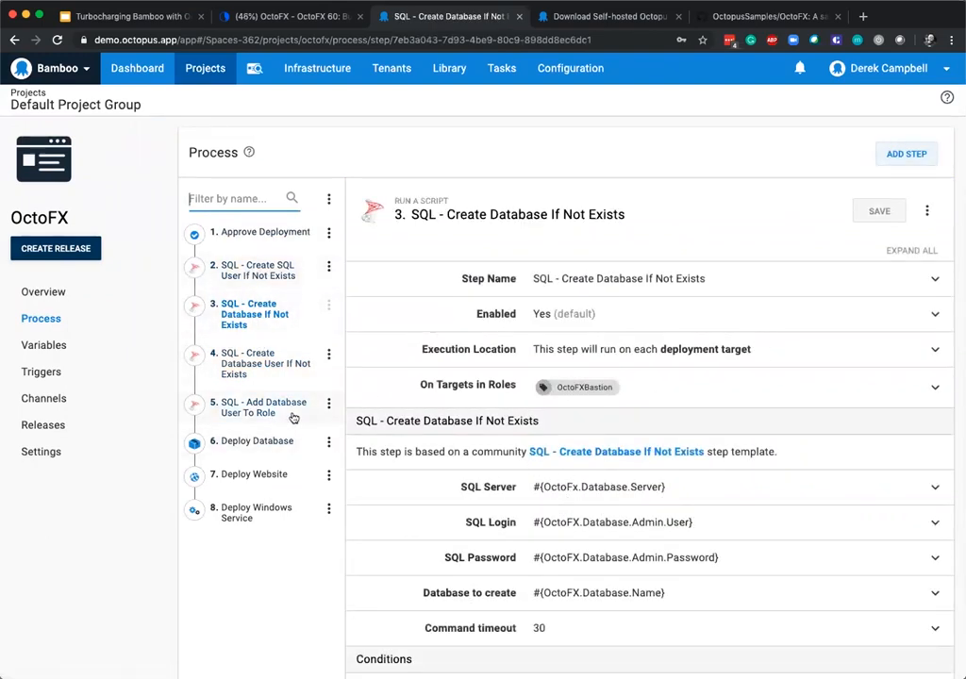
Open the Deploy Database step and review its configurable features, keeping the current selection.
{"action": "left_click", "coordinate": [253, 443]}
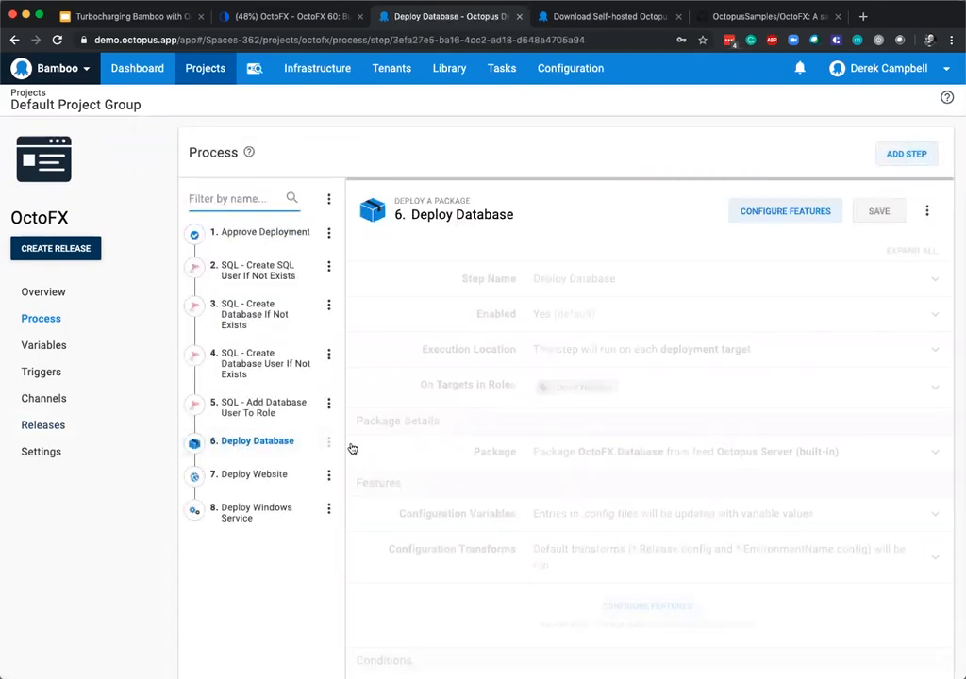
{"action": "scroll", "coordinate": [578, 509], "scroll_direction": "down", "scroll_amount": 1}
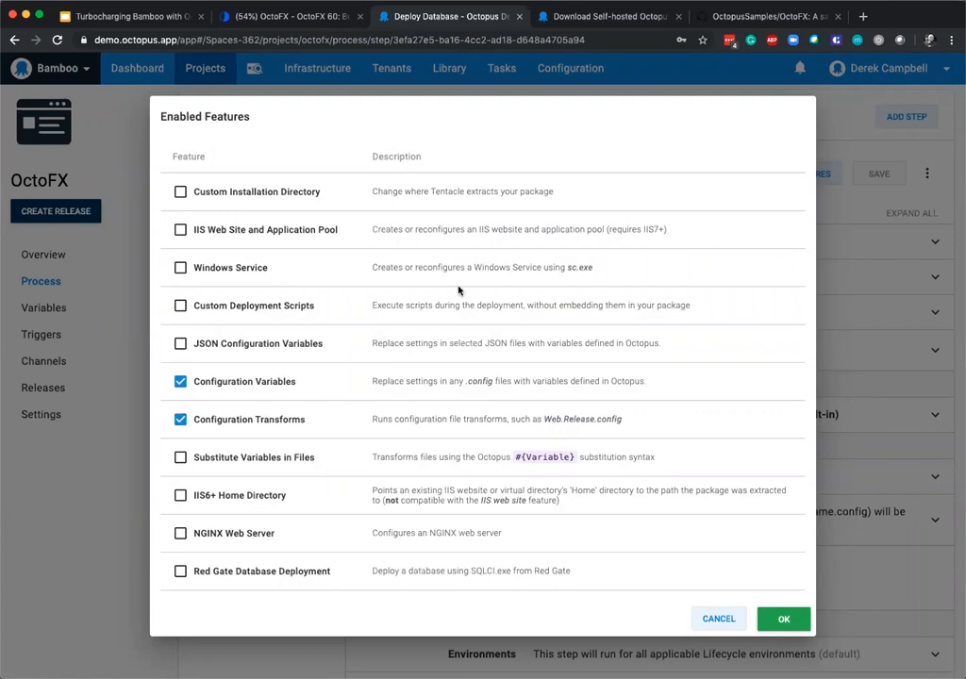
{"action": "left_click", "coordinate": [784, 618]}
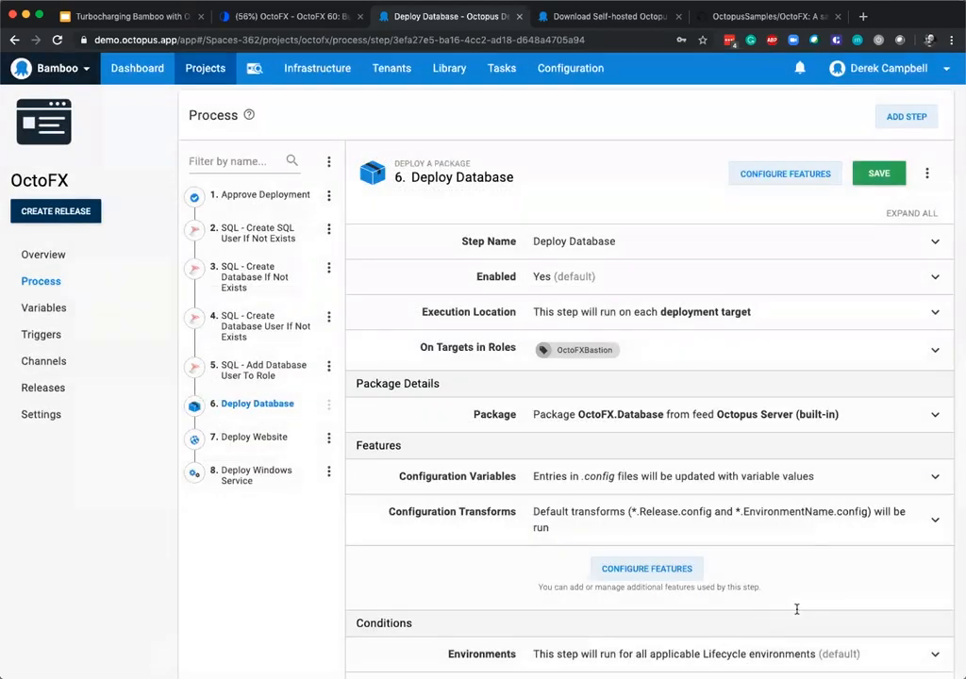
Switch to the Deploy Website step, discarding the unsaved Deploy Database changes, and examine its package and Azure web app deployment settings.
{"action": "left_click", "coordinate": [266, 438]}
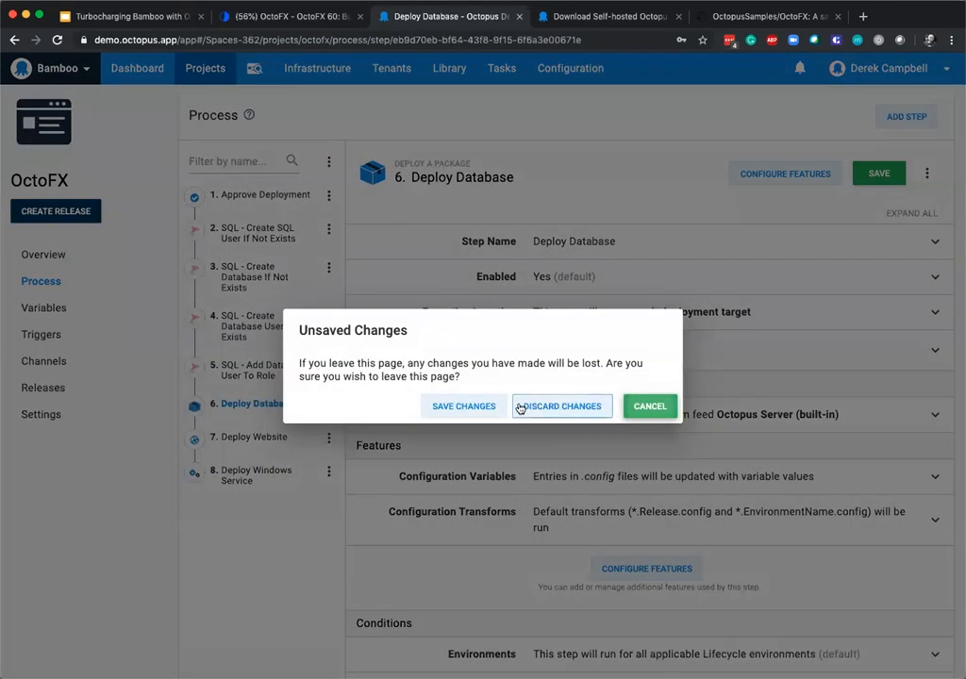
{"action": "left_click", "coordinate": [554, 405]}
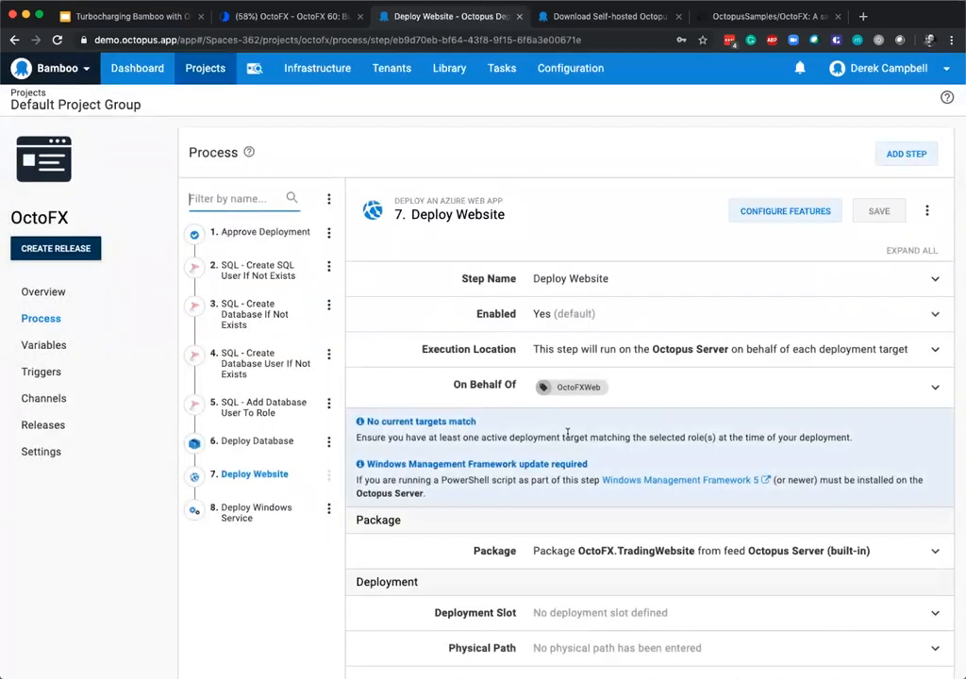
{"action": "scroll", "coordinate": [748, 319], "scroll_direction": "down", "scroll_amount": 1}
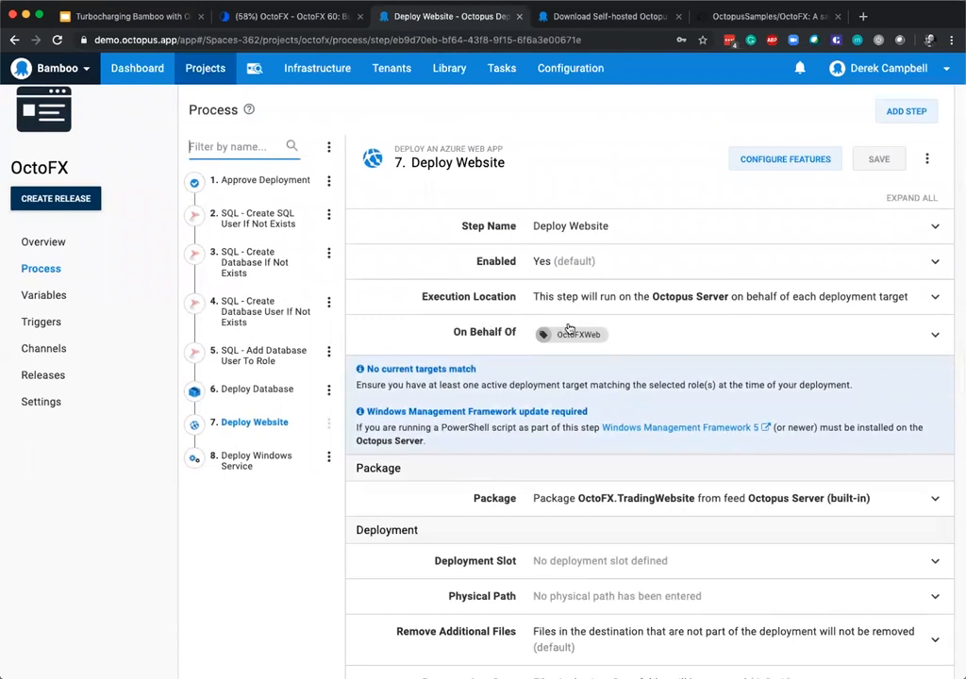
{"action": "scroll", "coordinate": [573, 324], "scroll_direction": "down", "scroll_amount": 1}
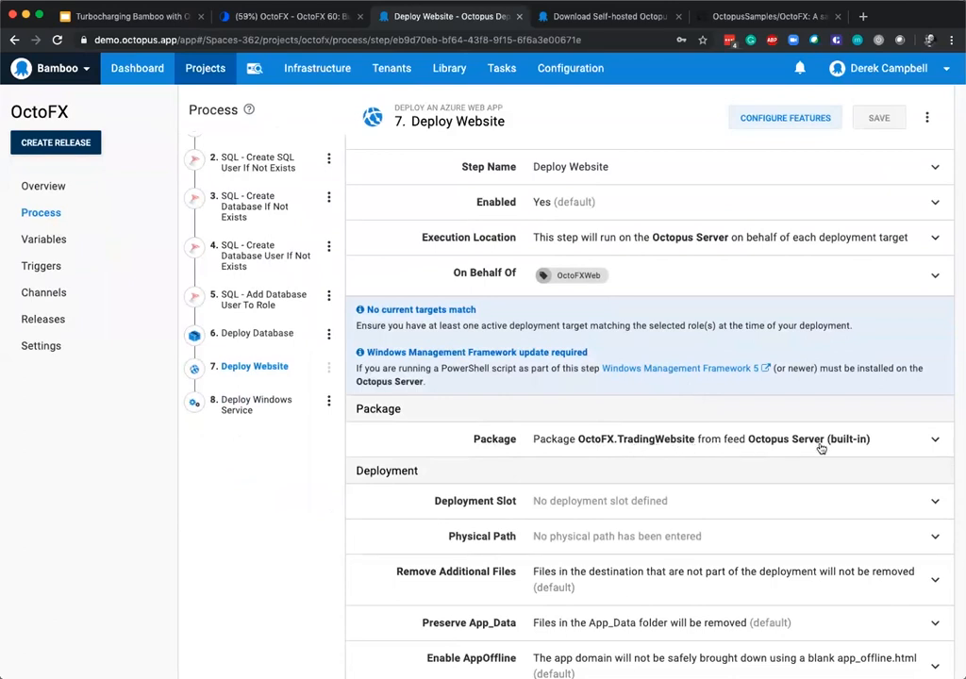
{"action": "scroll", "coordinate": [806, 446], "scroll_direction": "down", "scroll_amount": 2}
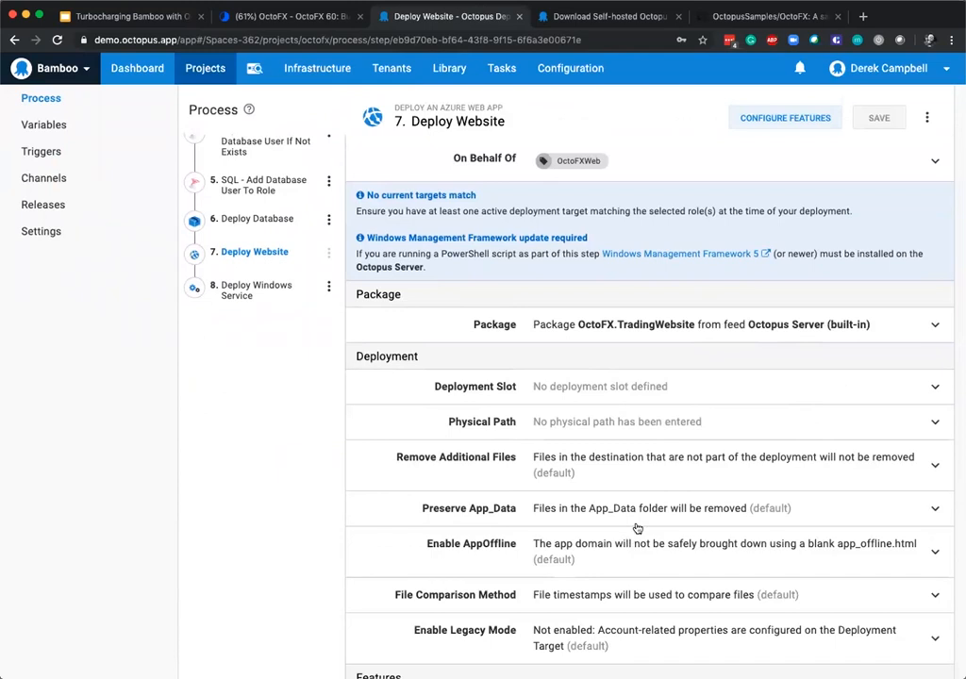
{"action": "scroll", "coordinate": [638, 520], "scroll_direction": "down", "scroll_amount": 1}
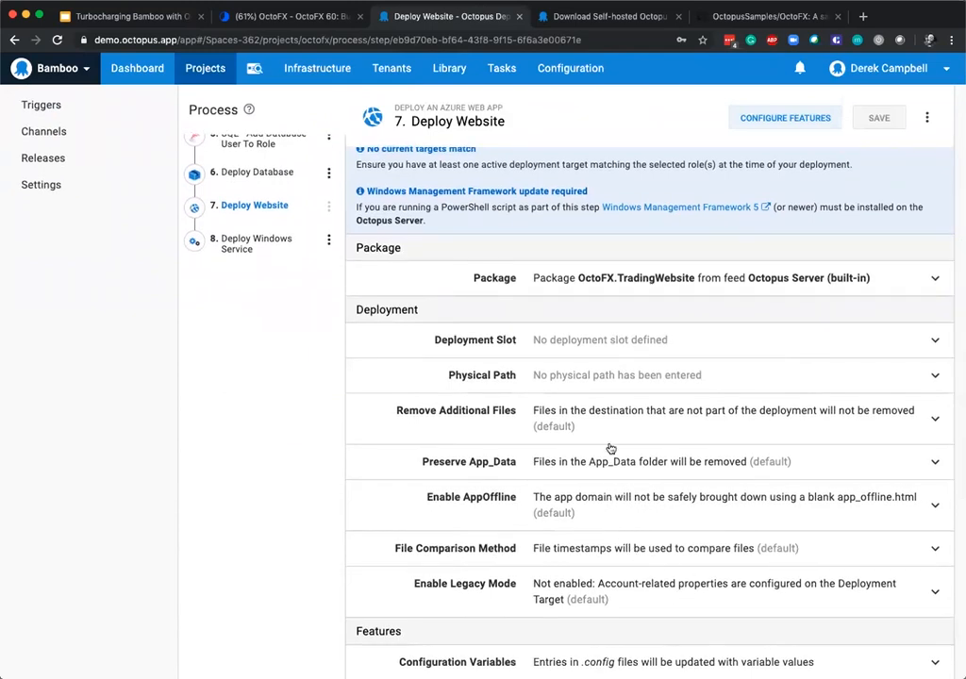
{"action": "scroll", "coordinate": [584, 424], "scroll_direction": "up", "scroll_amount": 5}
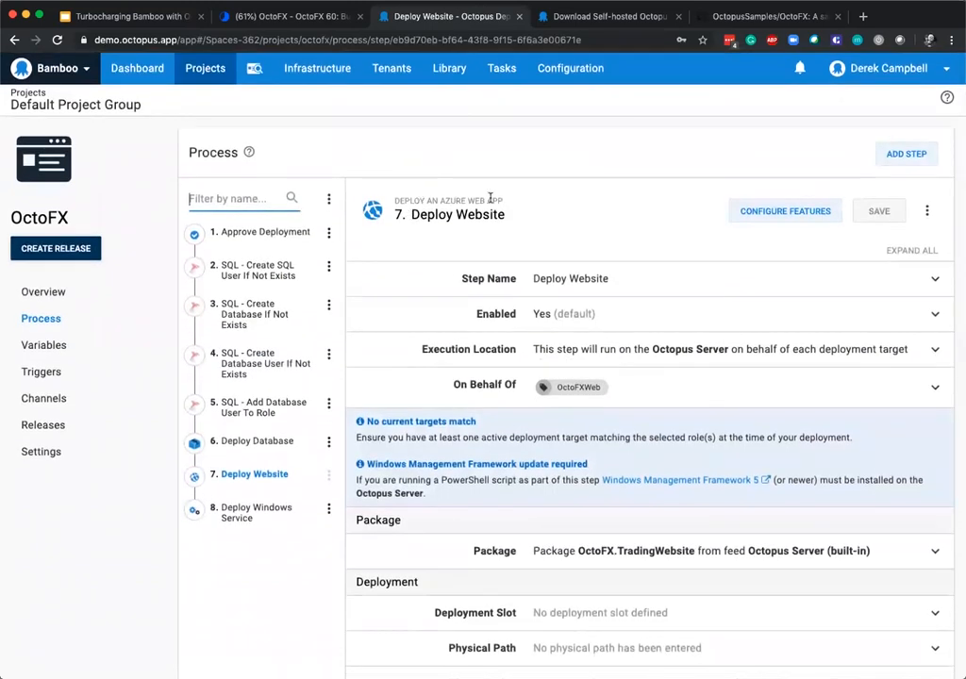
{"action": "scroll", "coordinate": [542, 384], "scroll_direction": "down", "scroll_amount": 5}
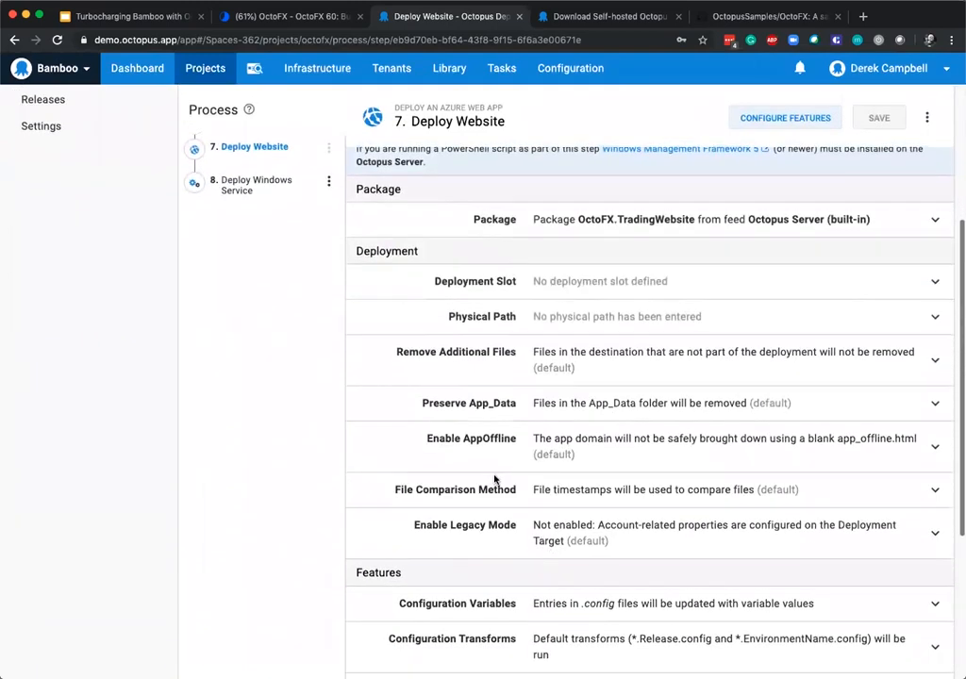
Open the Deploy Windows Service step and examine its Windows Service settings, highlighting the environment name variable in the service name.
{"action": "scroll", "coordinate": [325, 348], "scroll_direction": "up", "scroll_amount": 3}
{"action": "left_click", "coordinate": [271, 336]}
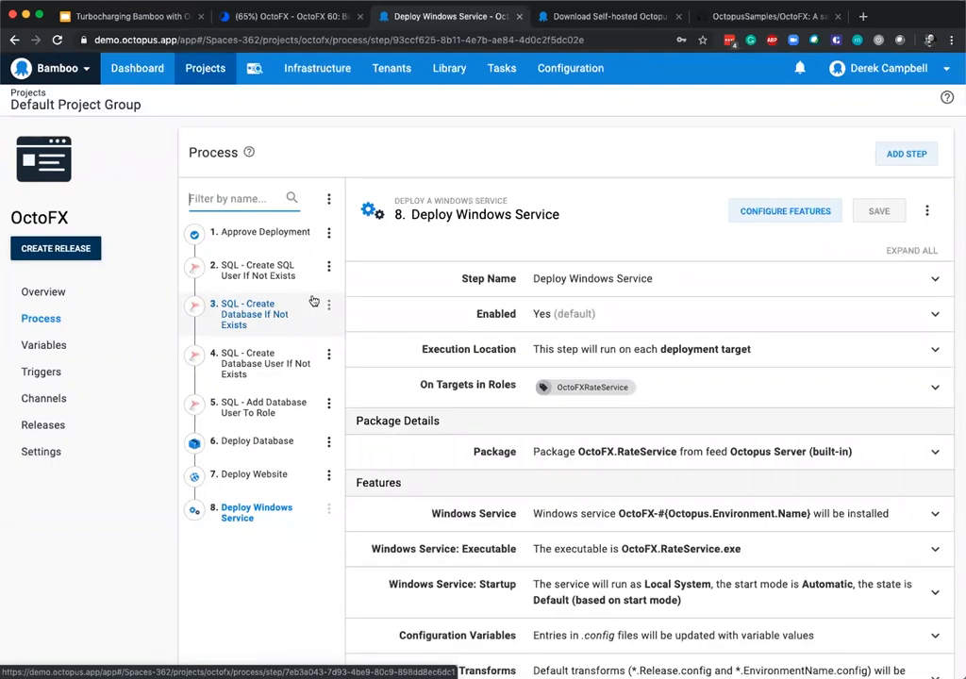
{"action": "scroll", "coordinate": [677, 341], "scroll_direction": "down", "scroll_amount": 3}
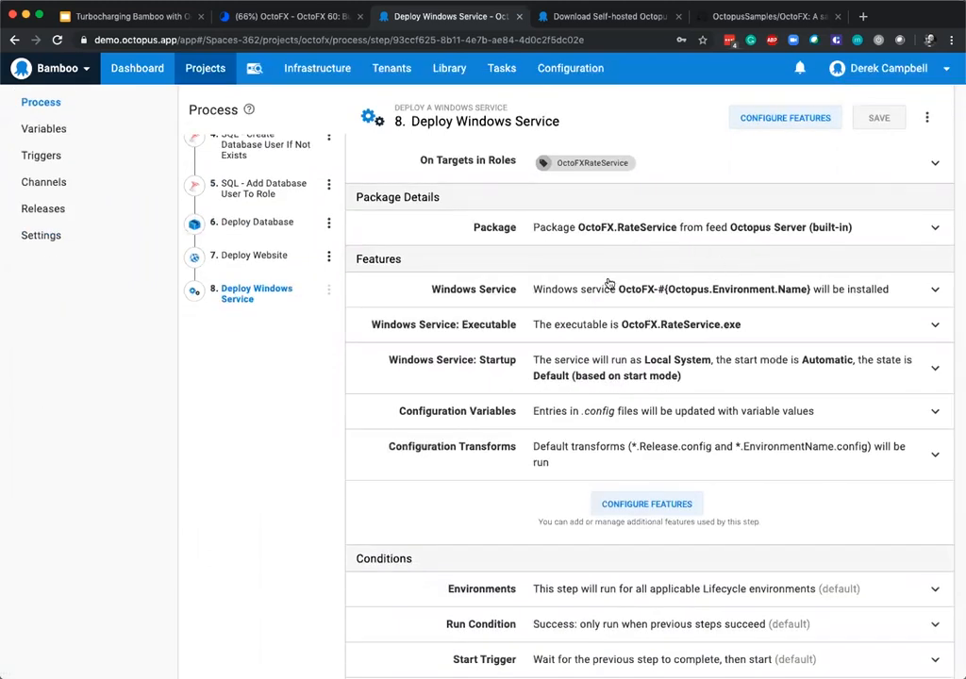
{"action": "left_click", "coordinate": [822, 298]}
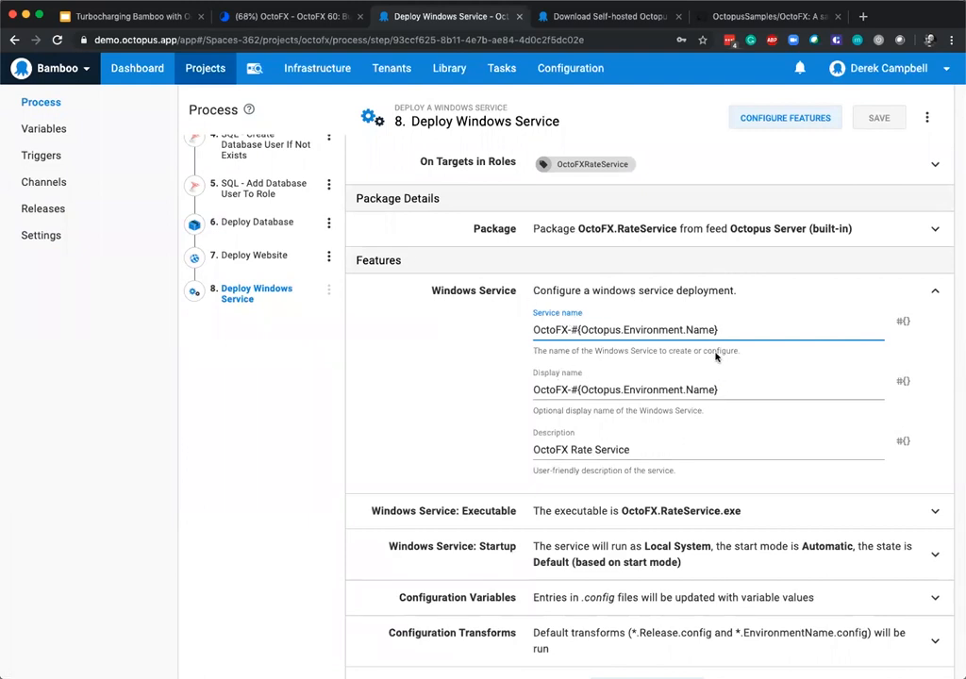
{"action": "left_click_drag", "start_coordinate": [720, 329], "coordinate": [572, 328]}
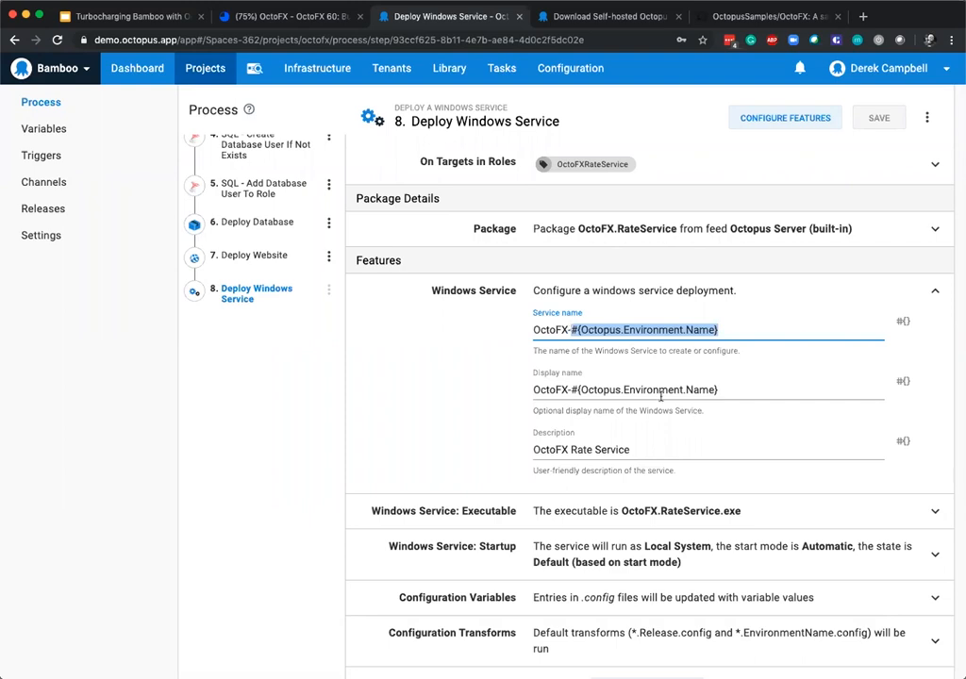
{"action": "scroll", "coordinate": [575, 471], "scroll_direction": "down", "scroll_amount": 1}
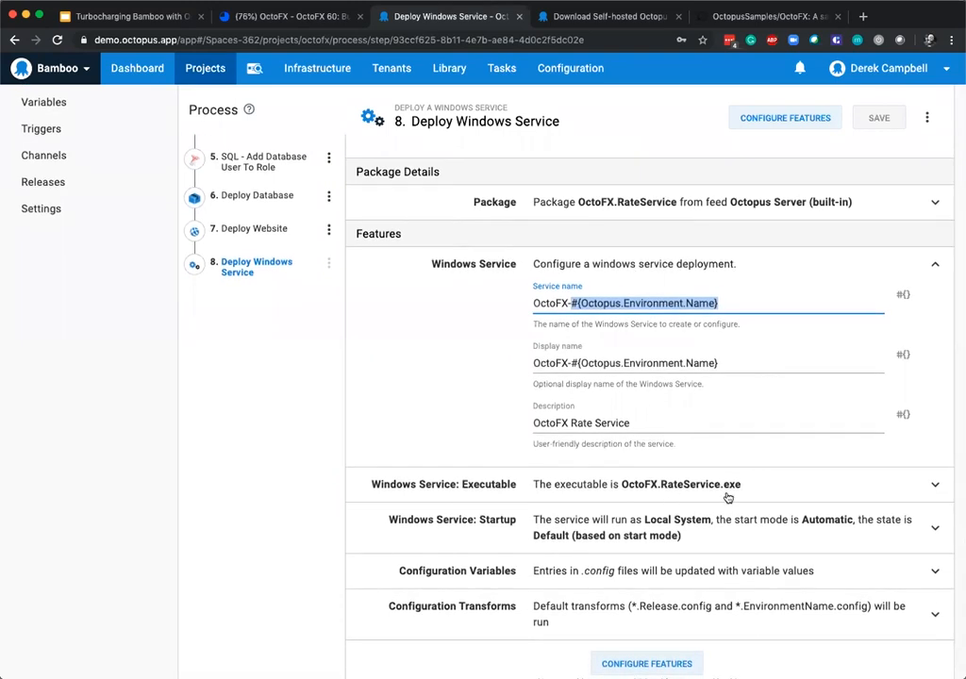
{"action": "scroll", "coordinate": [712, 492], "scroll_direction": "down", "scroll_amount": 6}
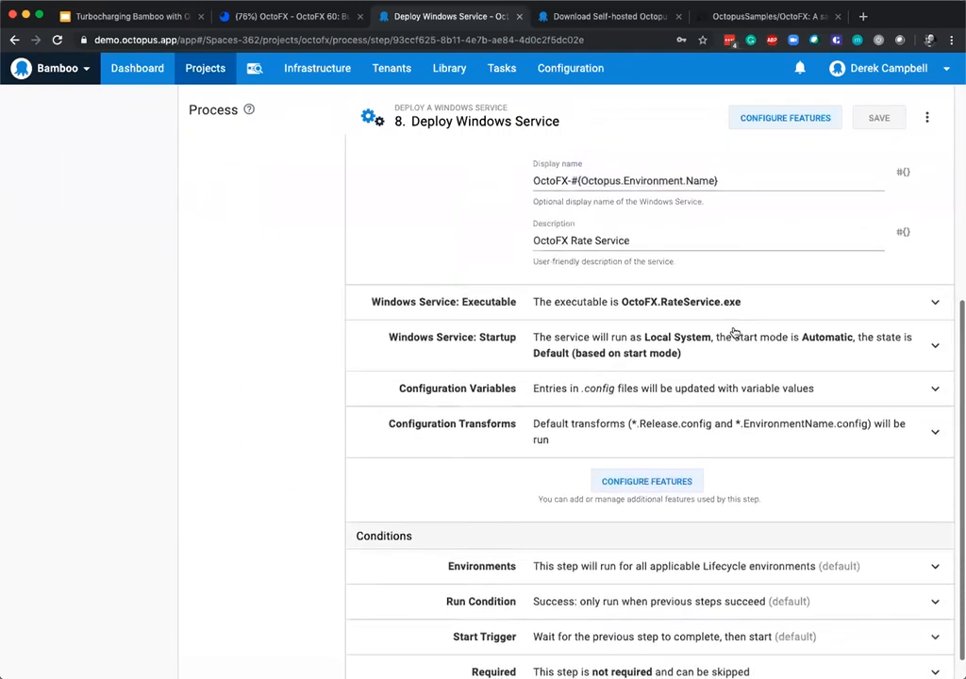
{"action": "scroll", "coordinate": [682, 475], "scroll_direction": "down", "scroll_amount": 1}
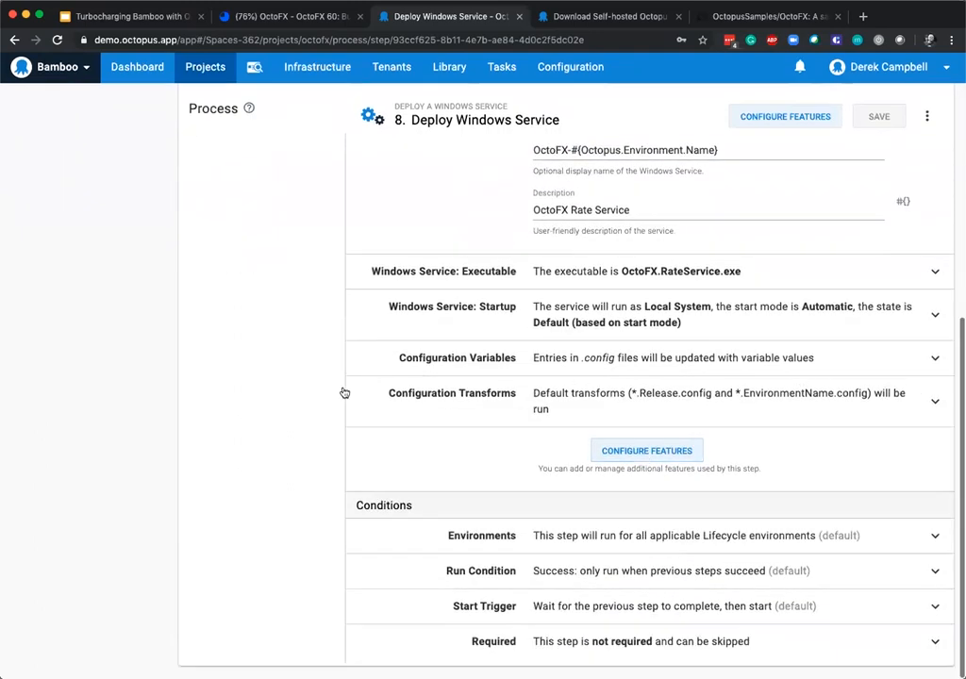
Open OctoFX's project variables and examine the database names, passwords and users scoped to each environment.
{"action": "scroll", "coordinate": [311, 396], "scroll_direction": "up", "scroll_amount": 9}
{"action": "scroll", "coordinate": [308, 393], "scroll_direction": "up", "scroll_amount": 5}
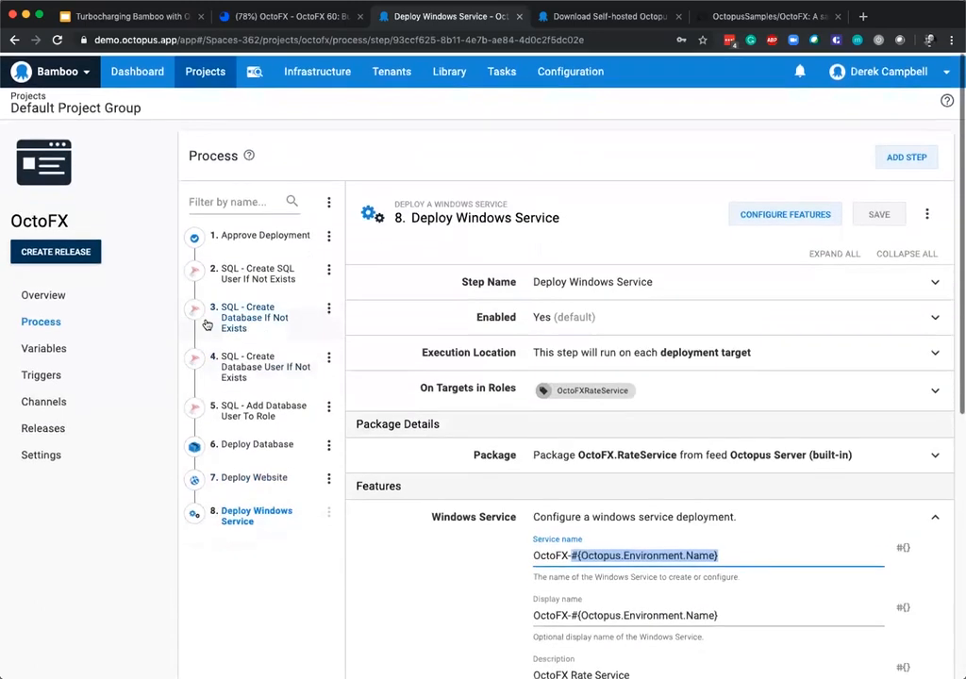
{"action": "left_click", "coordinate": [39, 345]}
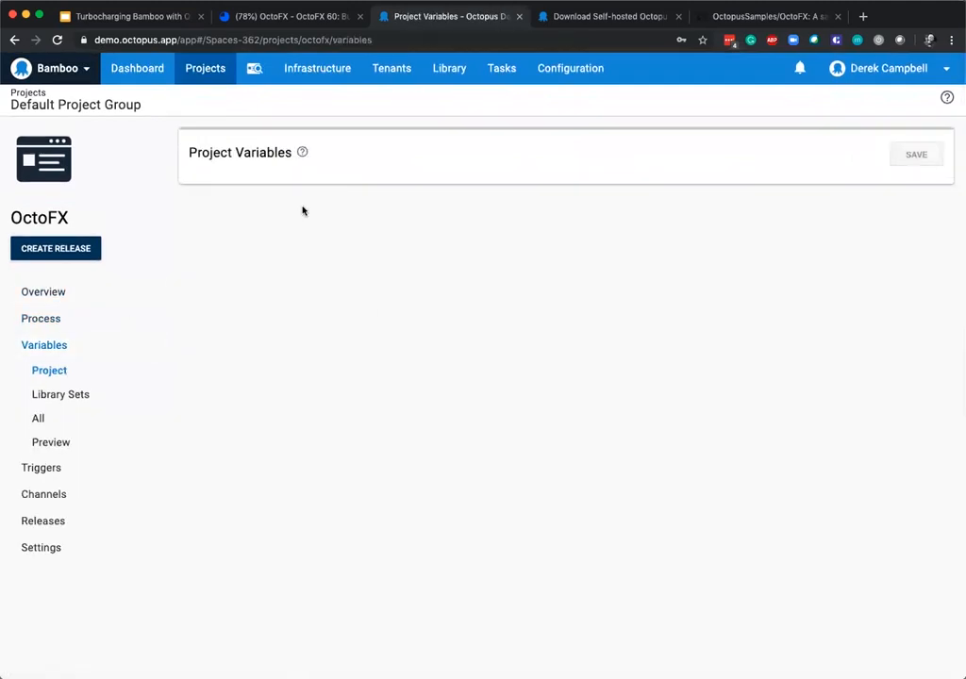
{"action": "scroll", "coordinate": [500, 503], "scroll_direction": "down", "scroll_amount": 3}
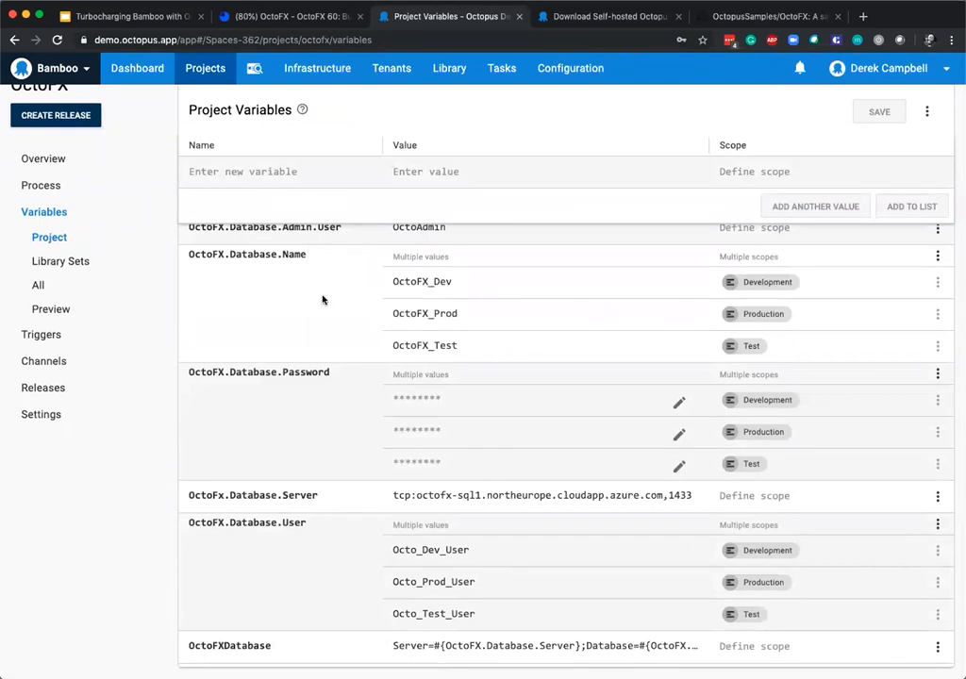
{"action": "scroll", "coordinate": [324, 297], "scroll_direction": "up", "scroll_amount": 3}
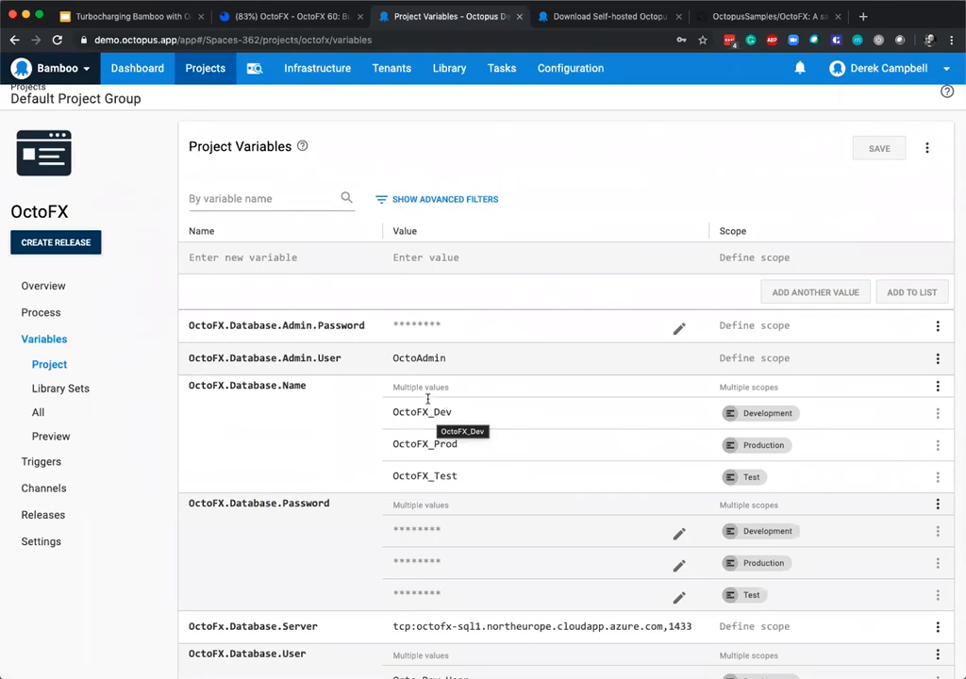
{"action": "scroll", "coordinate": [491, 524], "scroll_direction": "down", "scroll_amount": 3}
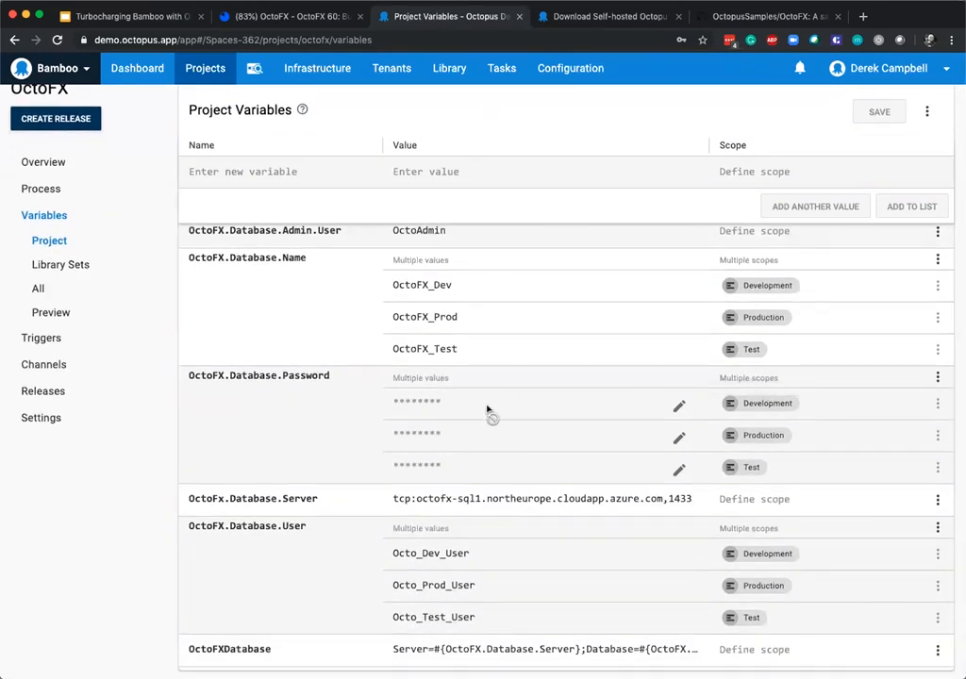
{"action": "scroll", "coordinate": [622, 407], "scroll_direction": "down", "scroll_amount": 1}
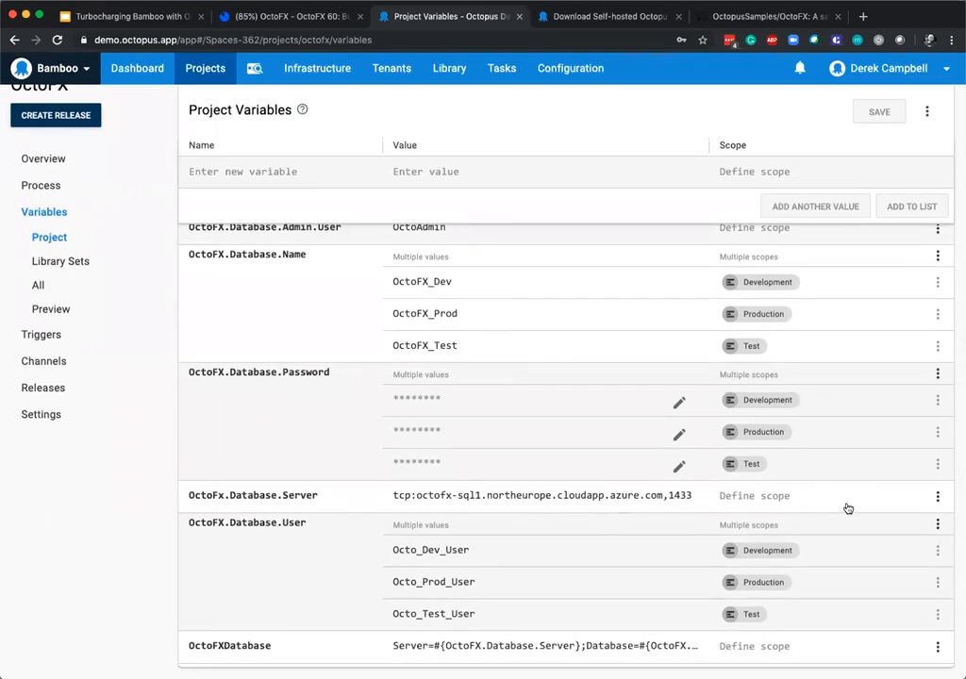
Open the OctoFXDatabase variable in the full editor to inspect its connection string, and close it without changes.
{"action": "left_click", "coordinate": [507, 644]}
{"action": "scroll", "coordinate": [631, 615], "scroll_direction": "down", "scroll_amount": 1}
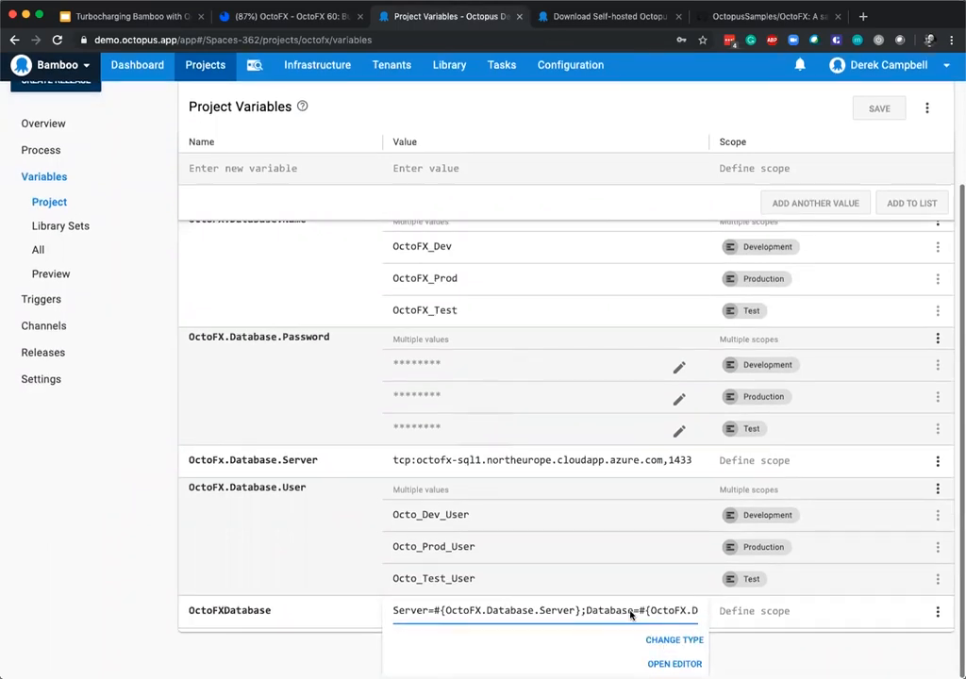
{"action": "left_click", "coordinate": [674, 664]}
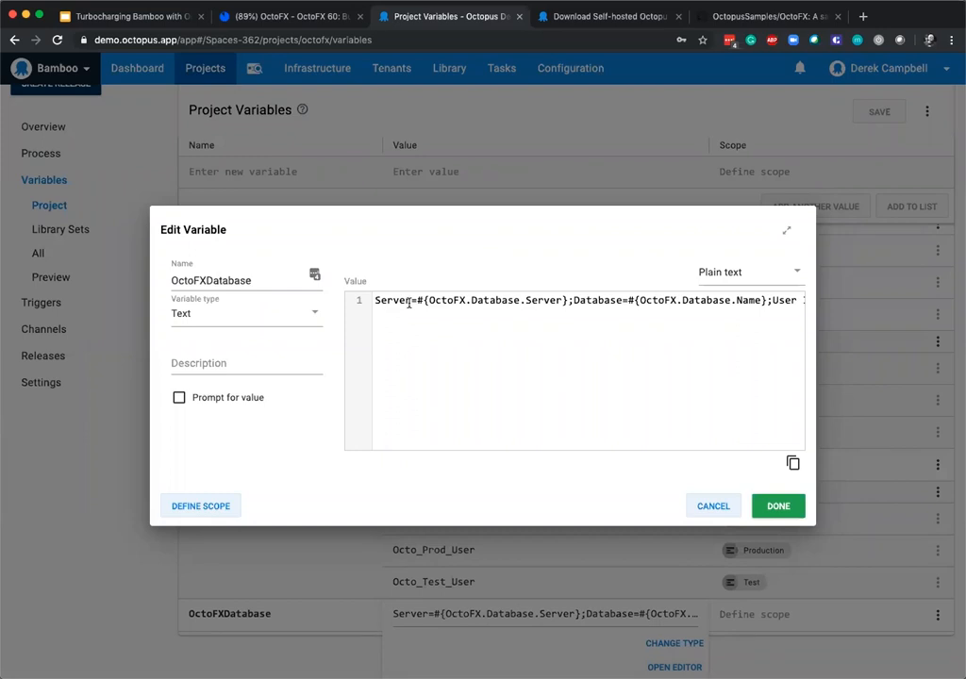
{"action": "left_click", "coordinate": [702, 509]}
Review the project variables, opening the Development-scoped value of OctoFX.Database.Password without changing it.
{"action": "scroll", "coordinate": [547, 476], "scroll_direction": "up", "scroll_amount": 5}
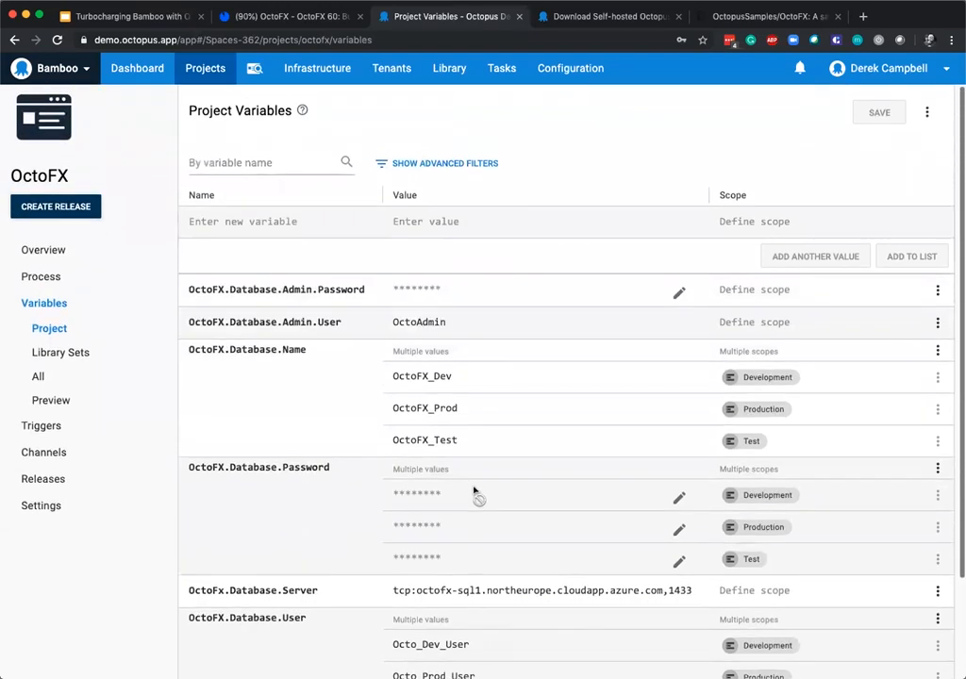
{"action": "left_click", "coordinate": [490, 499]}
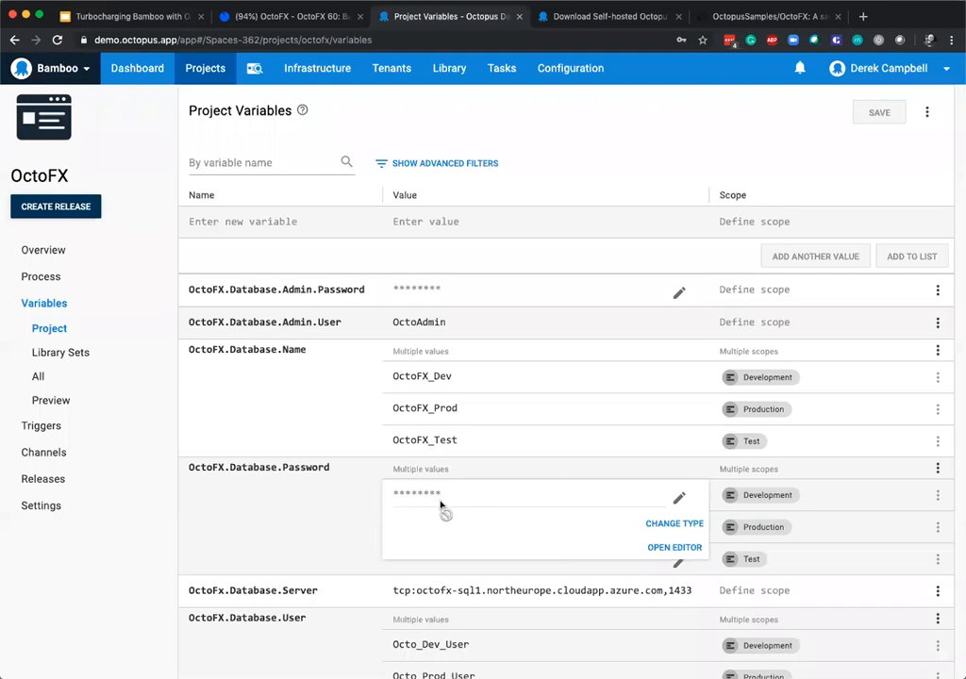
{"action": "scroll", "coordinate": [441, 499], "scroll_direction": "down", "scroll_amount": 1}
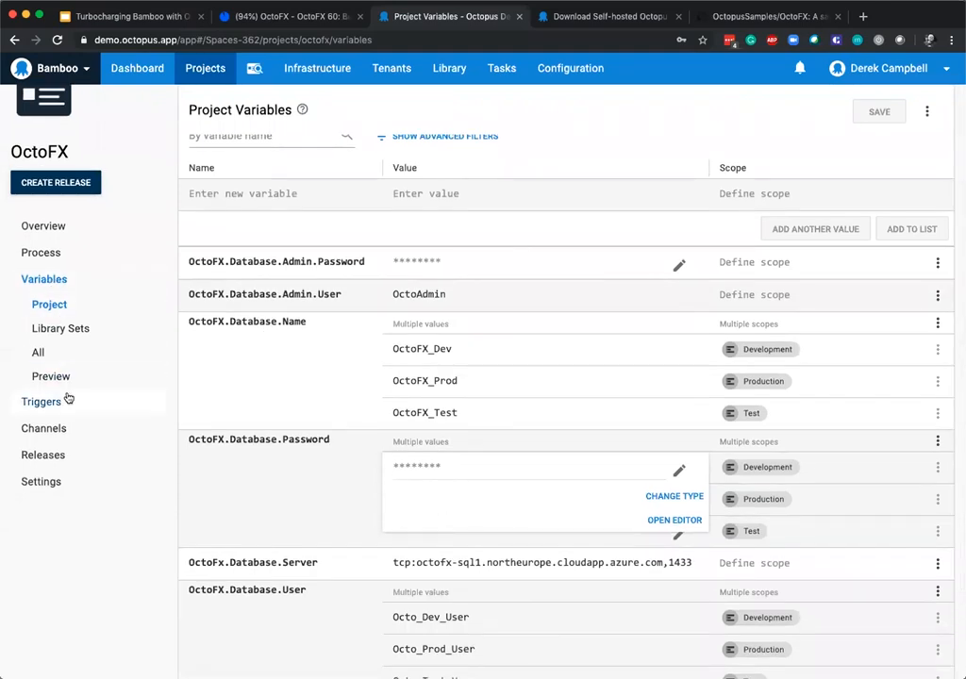
{"action": "scroll", "coordinate": [91, 251], "scroll_direction": "up", "scroll_amount": 2}
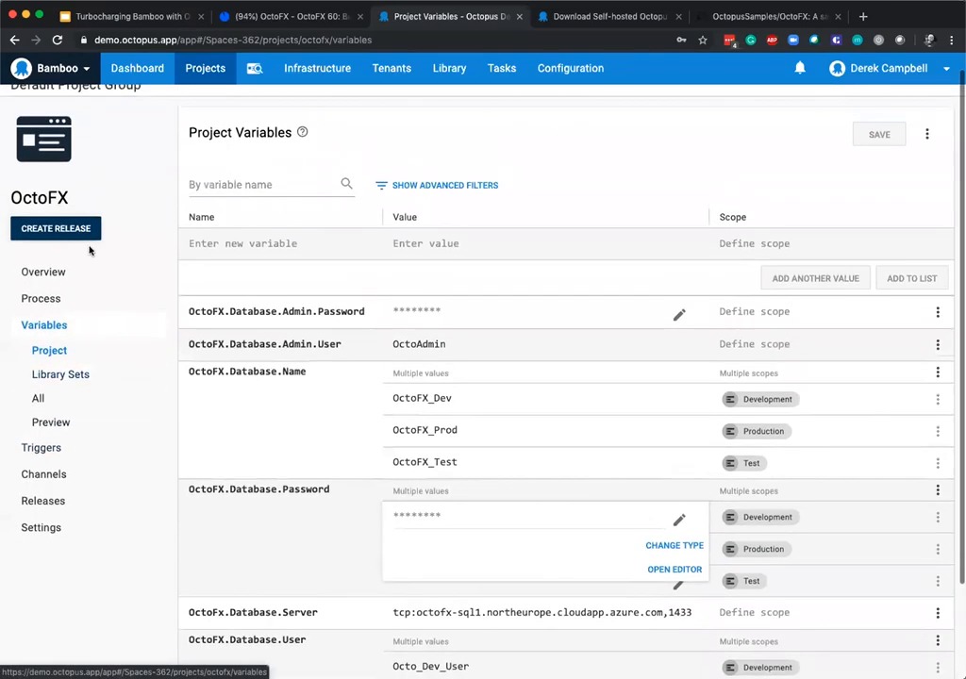
Open the Production deployment of release 2019.9.60 from the project overview and take responsibility for its manual approval.
{"action": "left_click", "coordinate": [59, 272]}
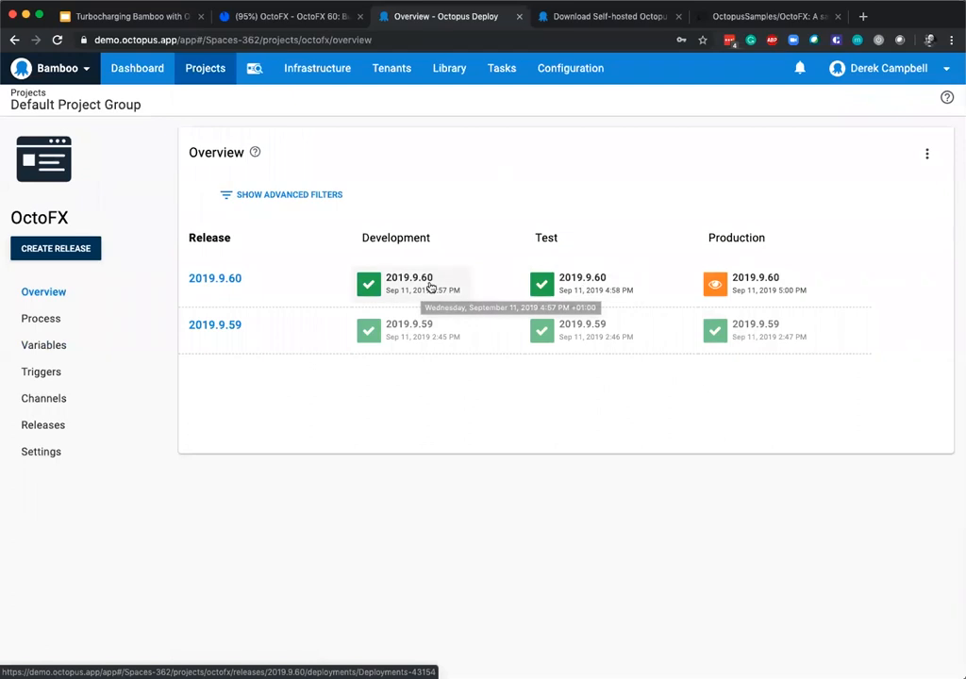
{"action": "left_click", "coordinate": [759, 287]}
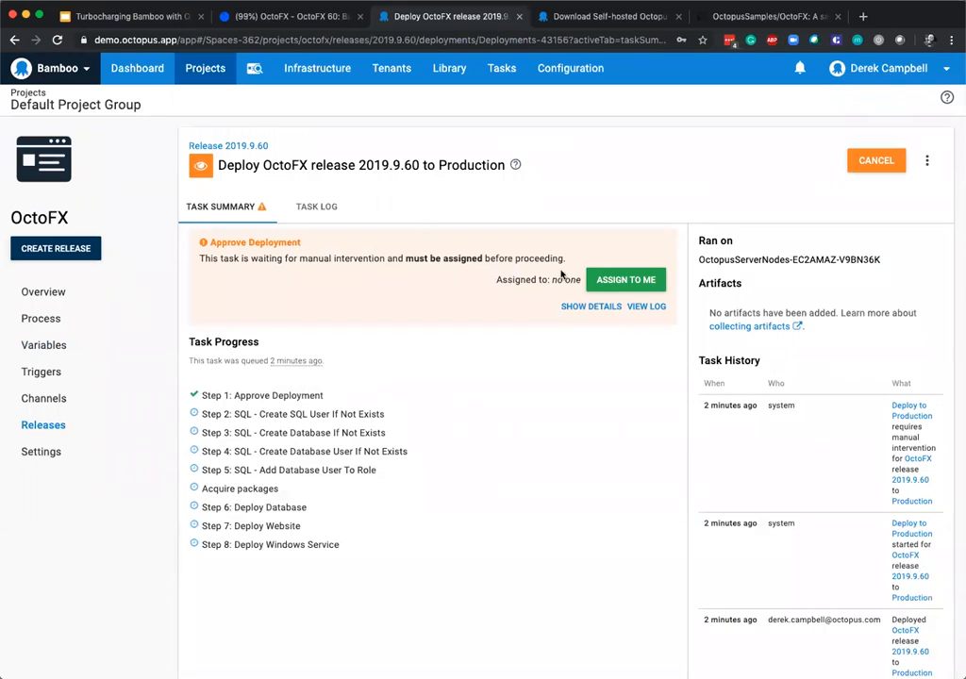
{"action": "left_click", "coordinate": [633, 280]}
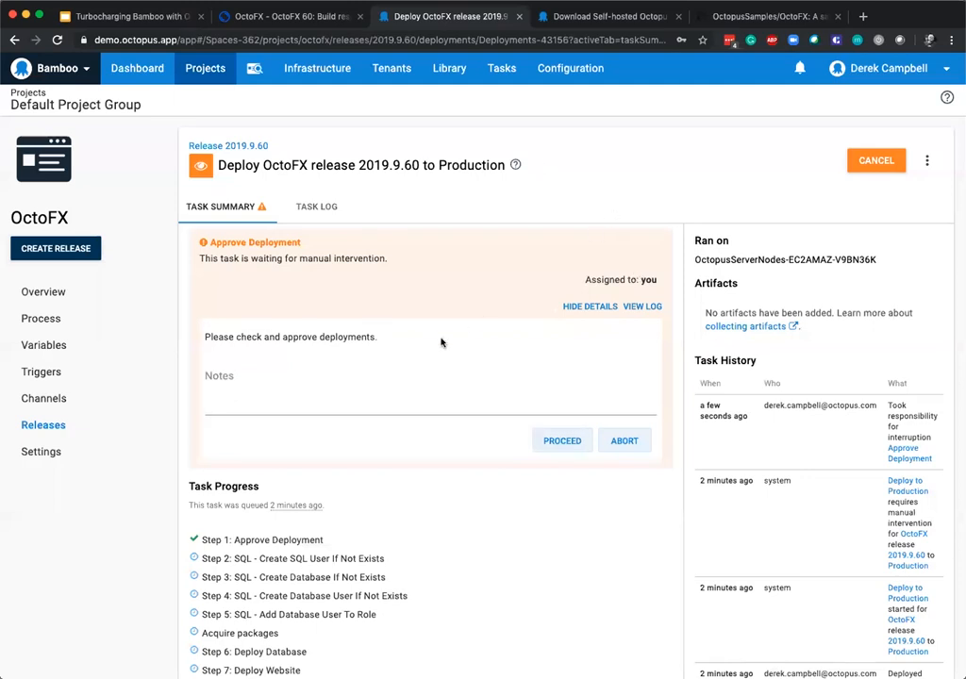
Approve the Production deployment to proceed with the note "Because the Rock said so!".
{"action": "left_click", "coordinate": [224, 377]}
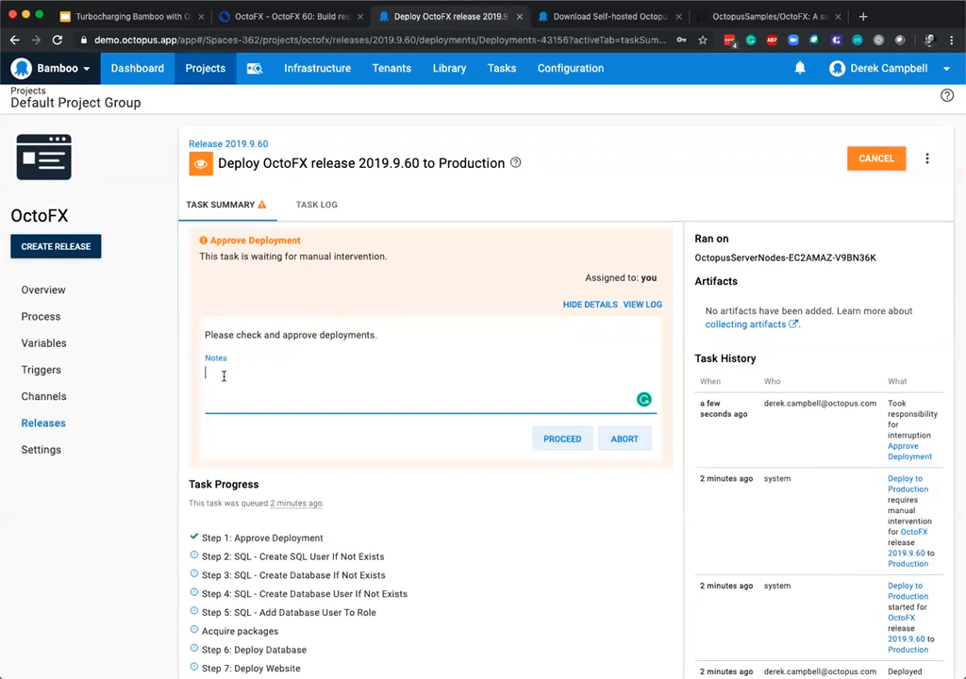
{"action": "type", "text": "Because the Rock said s"}
{"action": "left_click", "coordinate": [561, 441]}
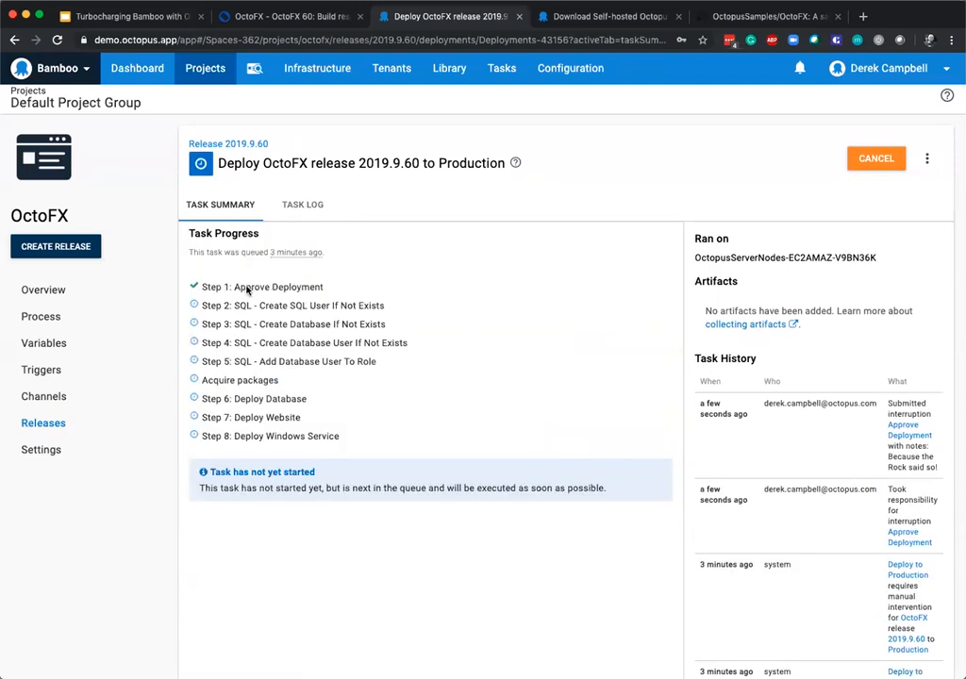
Return to the project overview and open the task log of release 2019.9.60's Development deployment.
{"action": "left_click", "coordinate": [43, 293]}
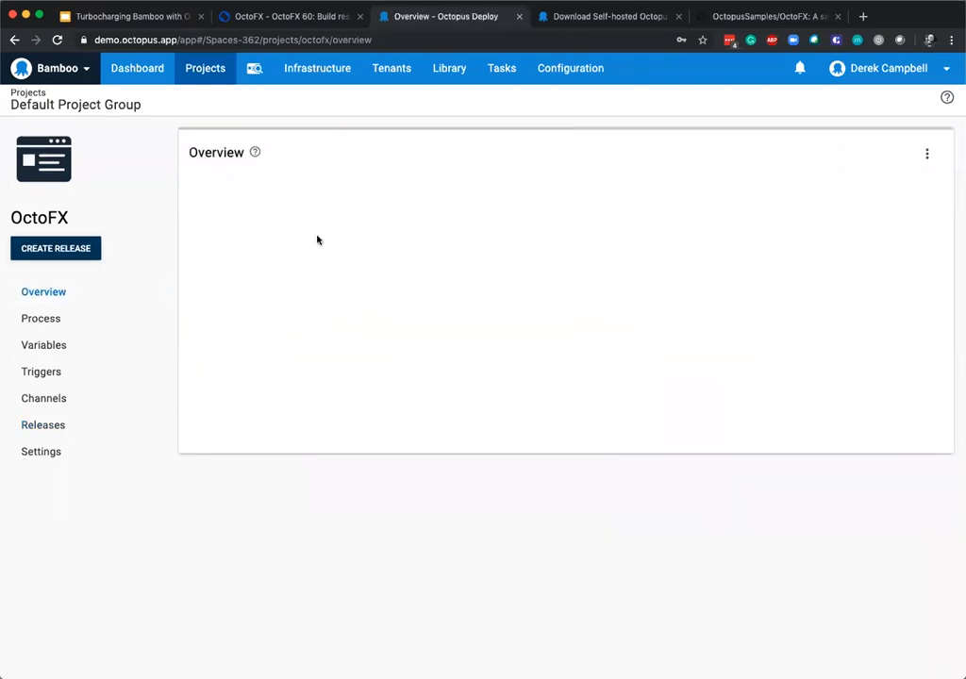
{"action": "left_click", "coordinate": [398, 279]}
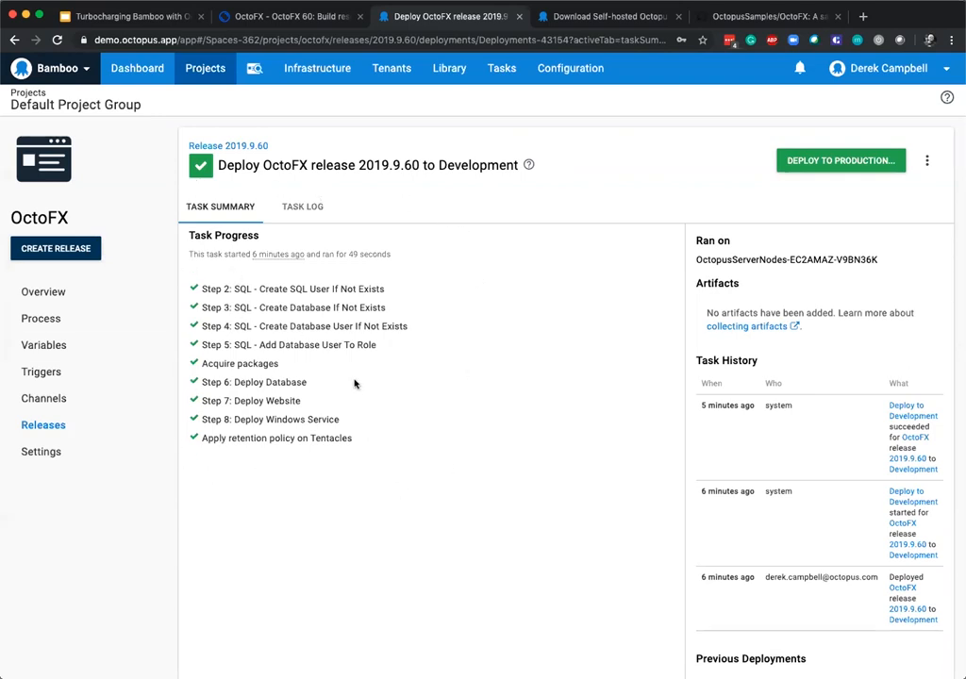
{"action": "left_click", "coordinate": [312, 211]}
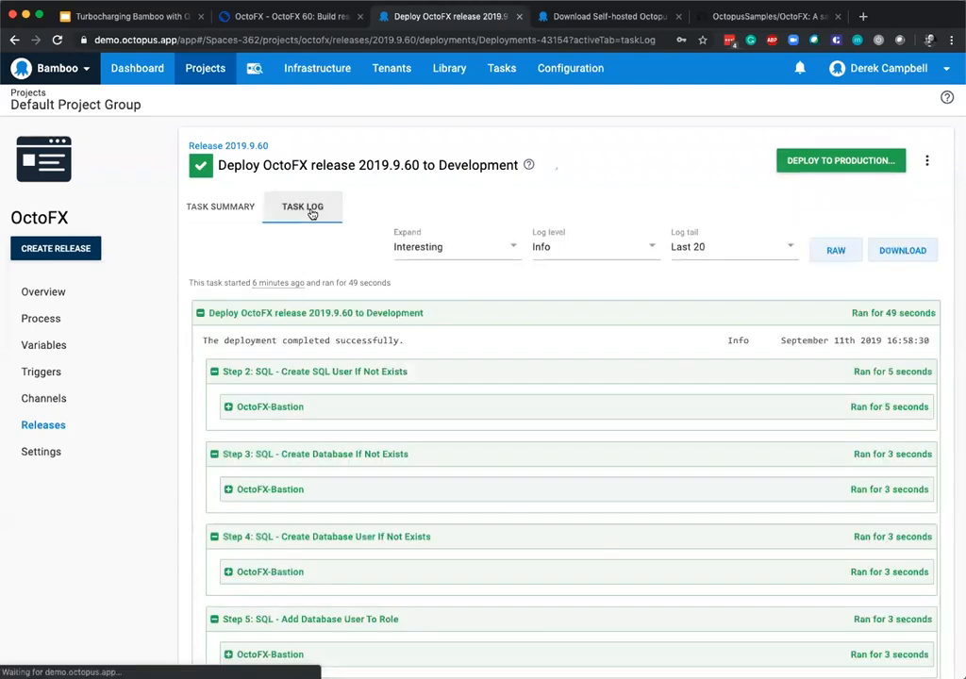
Look through the task log's expand, log level and log tail options, keeping the current selections.
{"action": "left_click", "coordinate": [431, 248]}
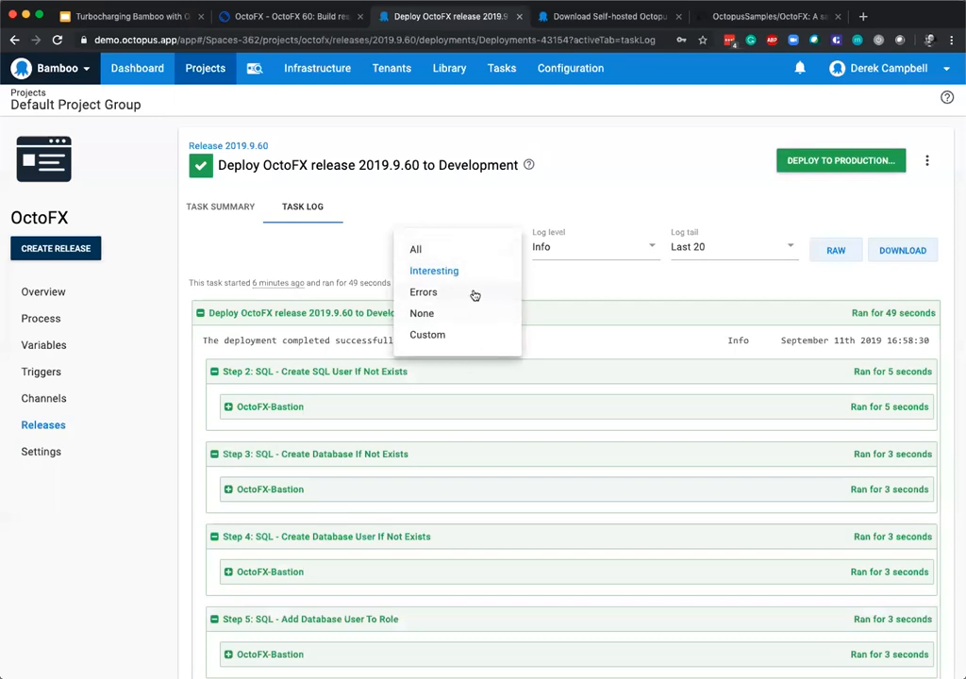
{"action": "left_click", "coordinate": [623, 181]}
{"action": "left_click", "coordinate": [580, 257]}
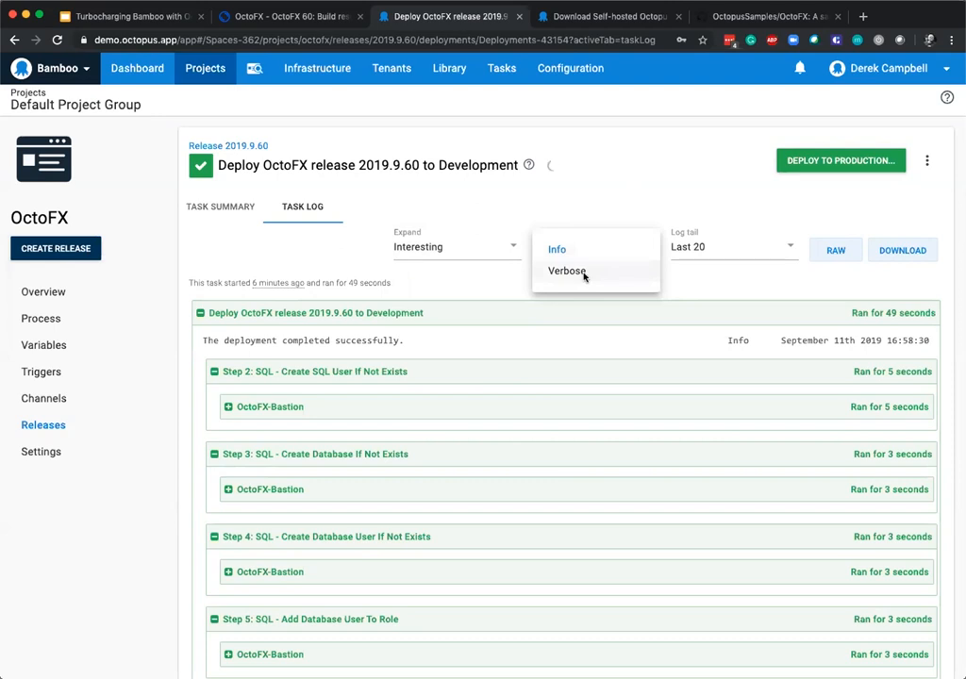
{"action": "left_click", "coordinate": [757, 251]}
{"action": "left_click", "coordinate": [745, 256]}
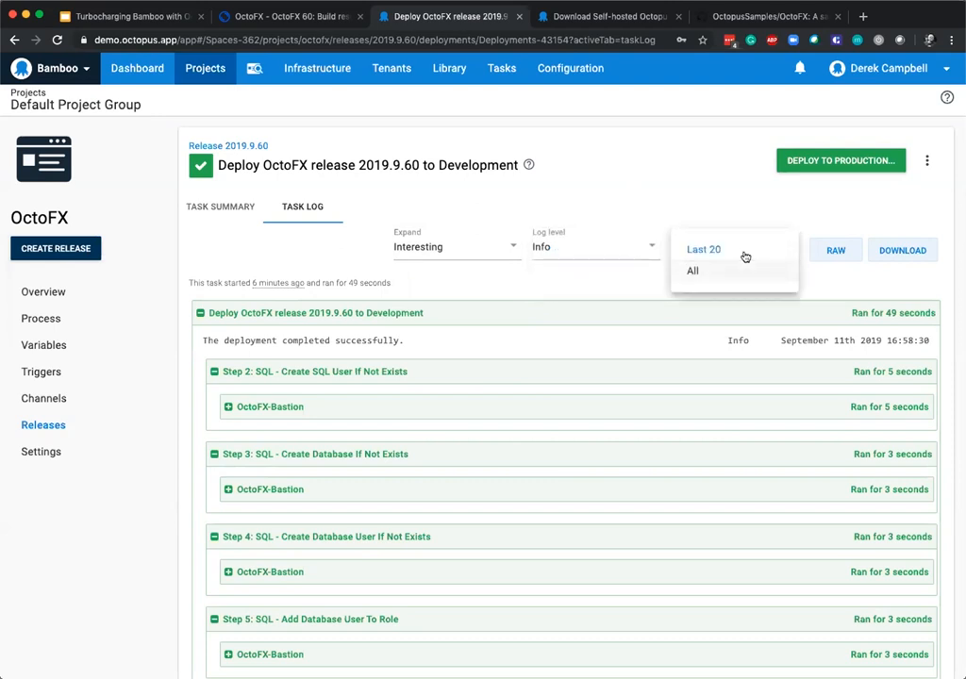
{"action": "left_click", "coordinate": [647, 145]}
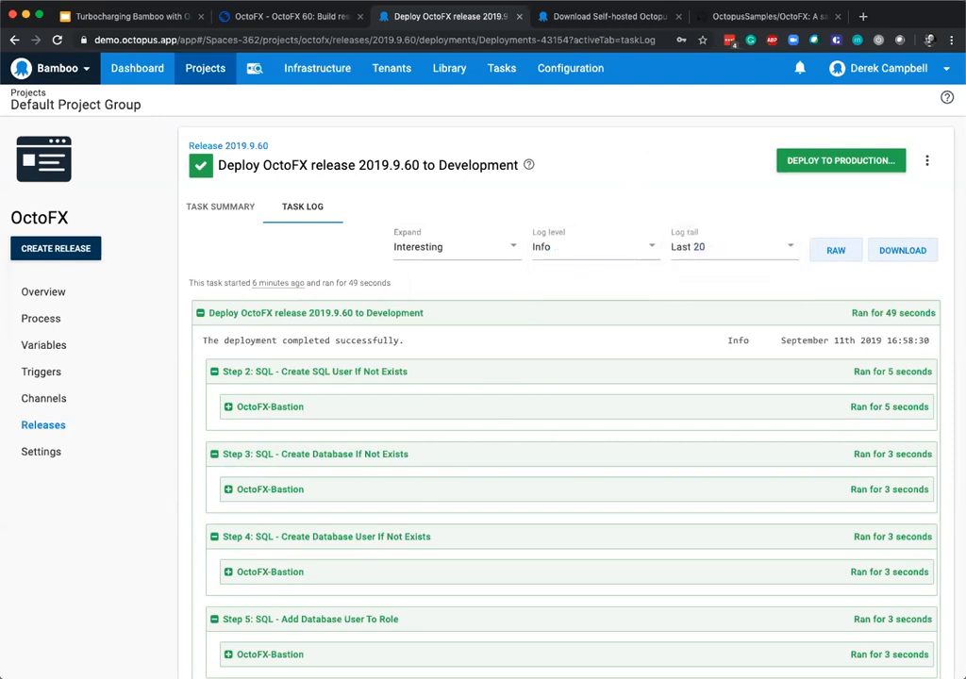
Review the Development log's steps and expand the OctoFX-Dev output under Deploy Website to read its deployment details and links.
{"action": "scroll", "coordinate": [401, 502], "scroll_direction": "down", "scroll_amount": 3}
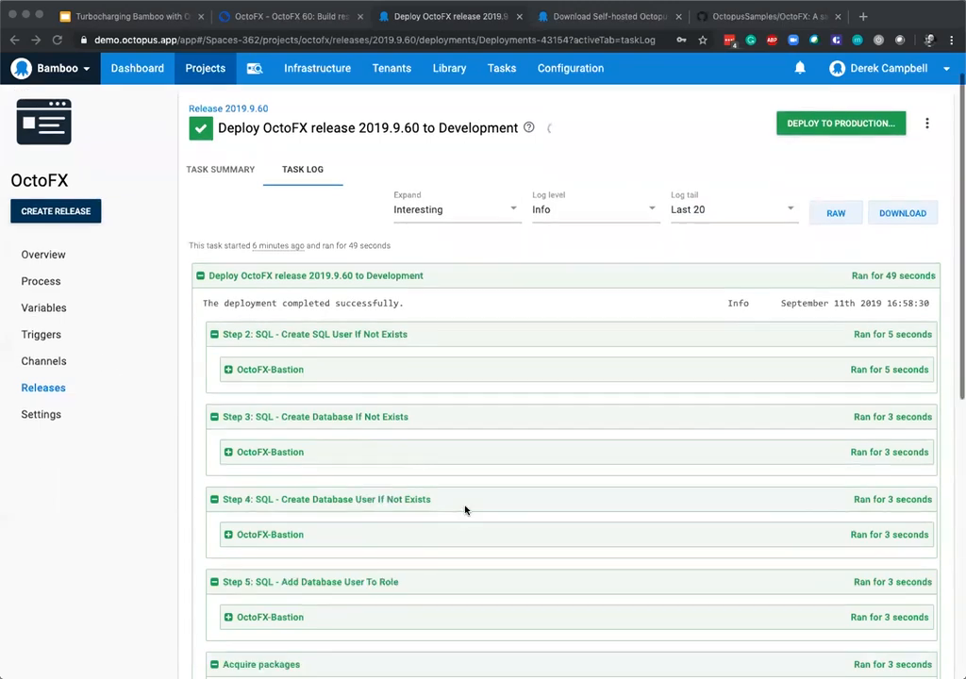
{"action": "scroll", "coordinate": [436, 576], "scroll_direction": "down", "scroll_amount": 5}
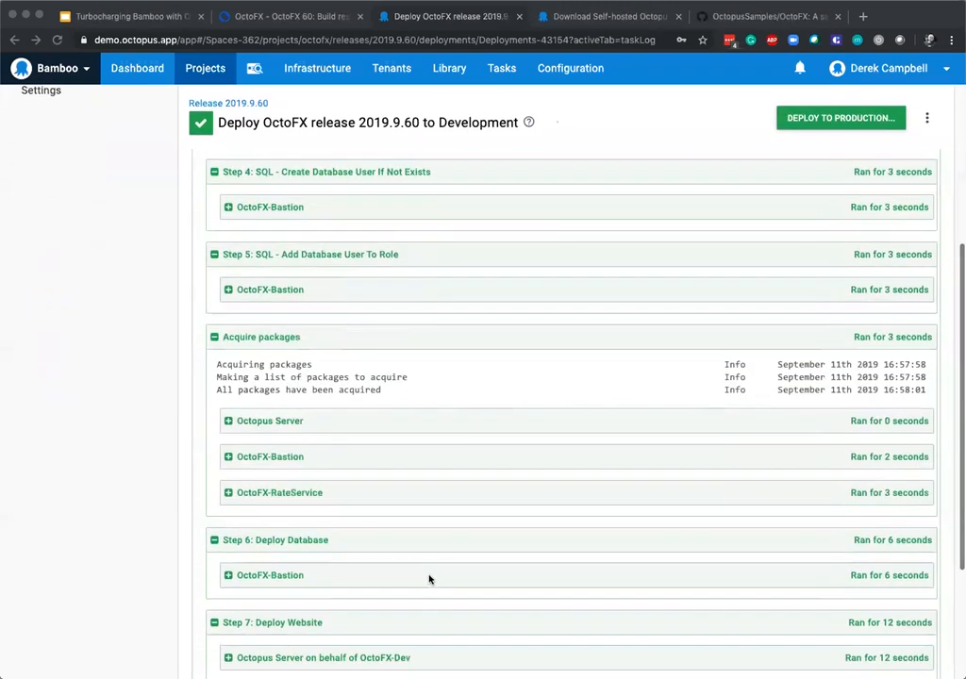
{"action": "scroll", "coordinate": [429, 578], "scroll_direction": "down", "scroll_amount": 3}
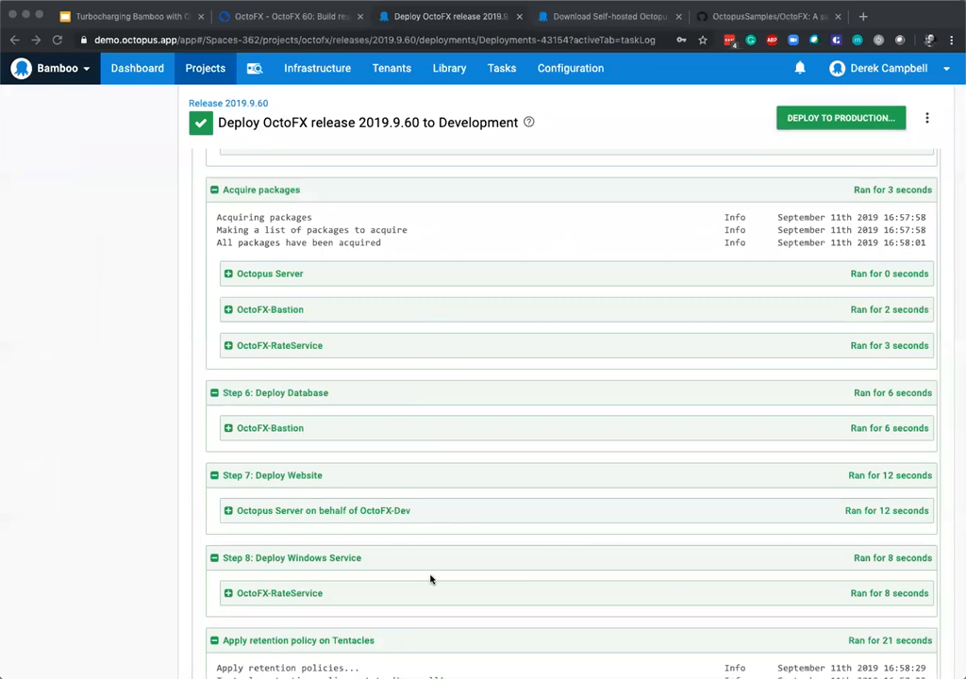
{"action": "scroll", "coordinate": [390, 590], "scroll_direction": "down", "scroll_amount": 2}
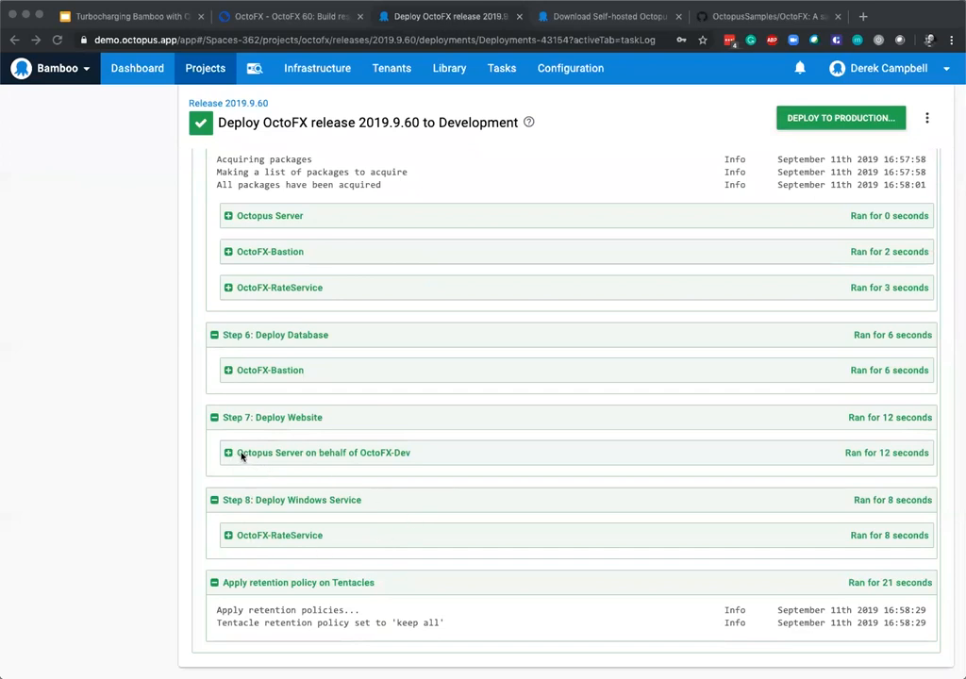
{"action": "left_click", "coordinate": [227, 454]}
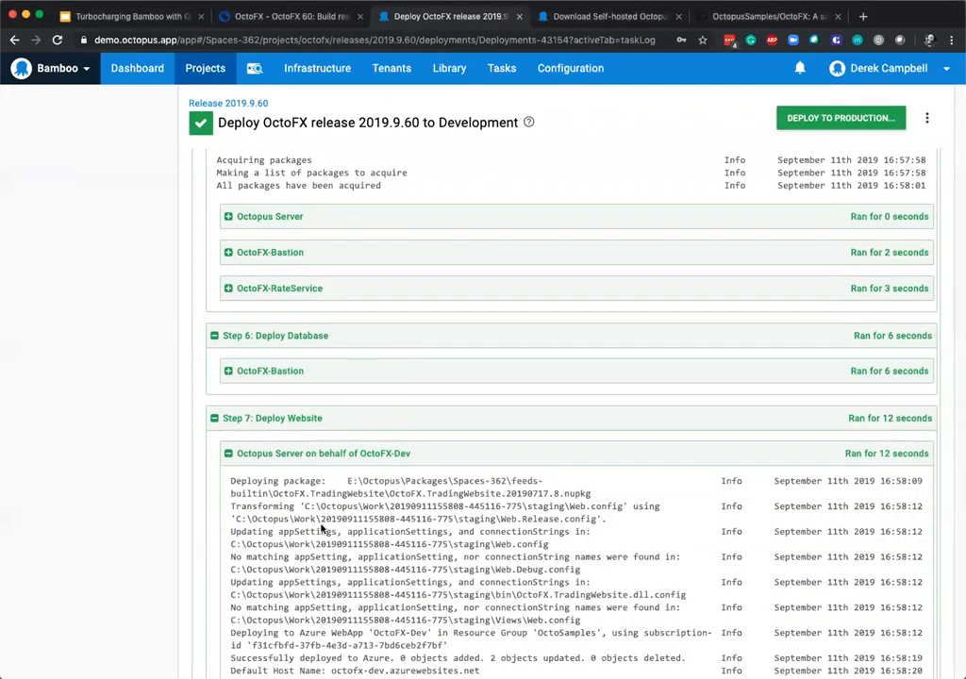
{"action": "scroll", "coordinate": [321, 528], "scroll_direction": "down", "scroll_amount": 3}
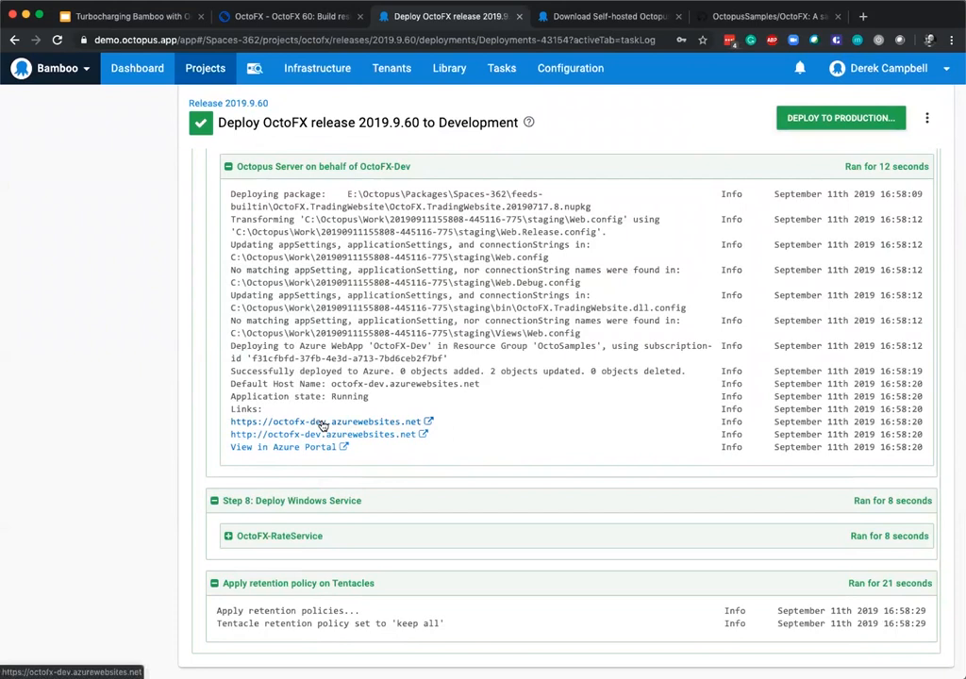
{"action": "right_click", "coordinate": [321, 427]}
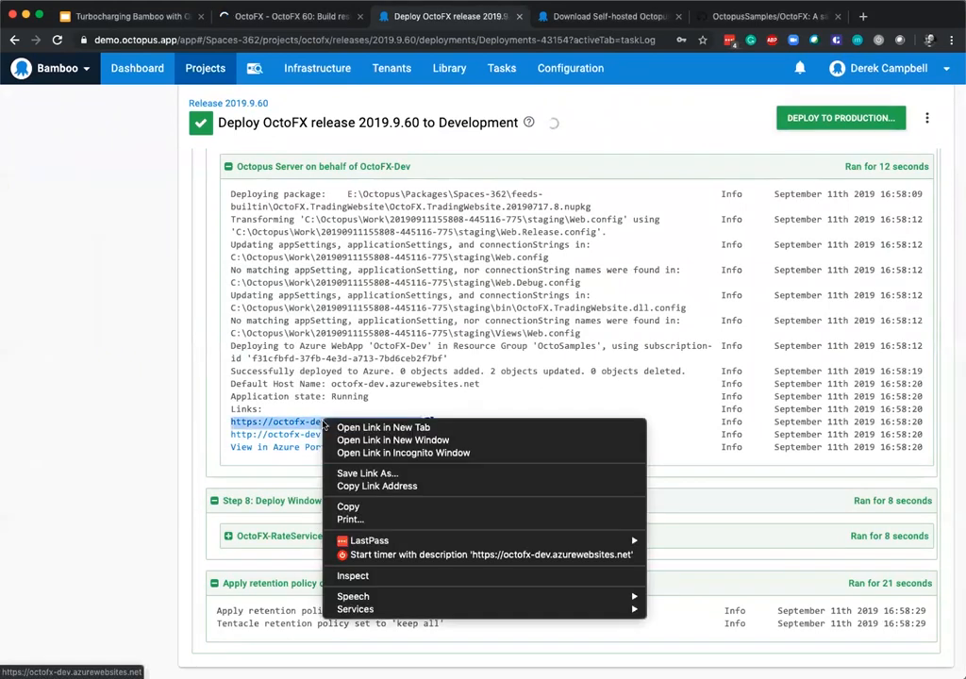
{"action": "left_click", "coordinate": [373, 427]}
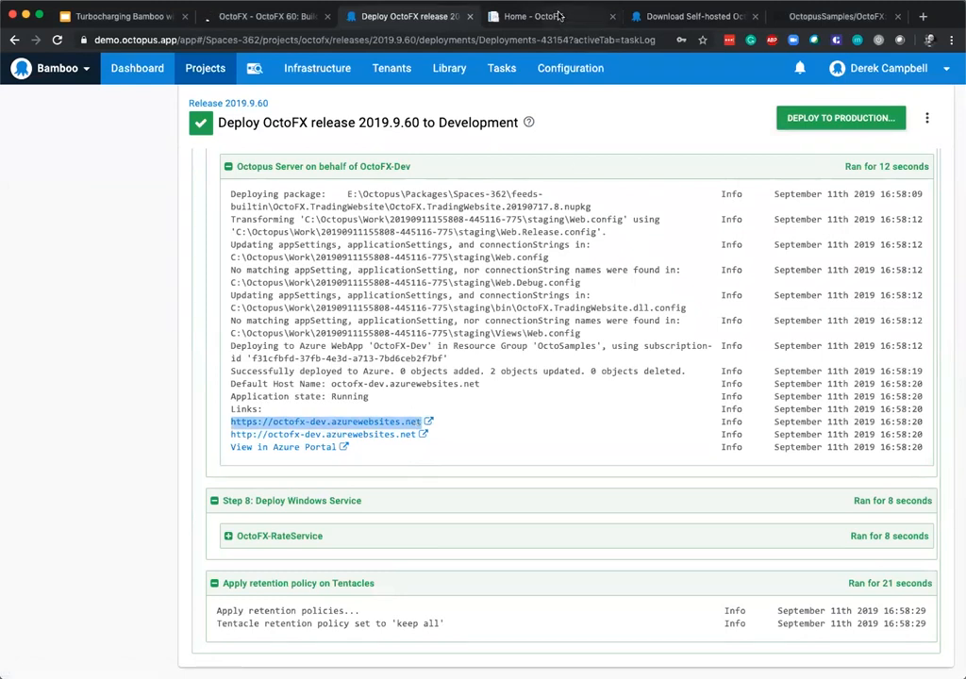
{"action": "left_click", "coordinate": [566, 17]}
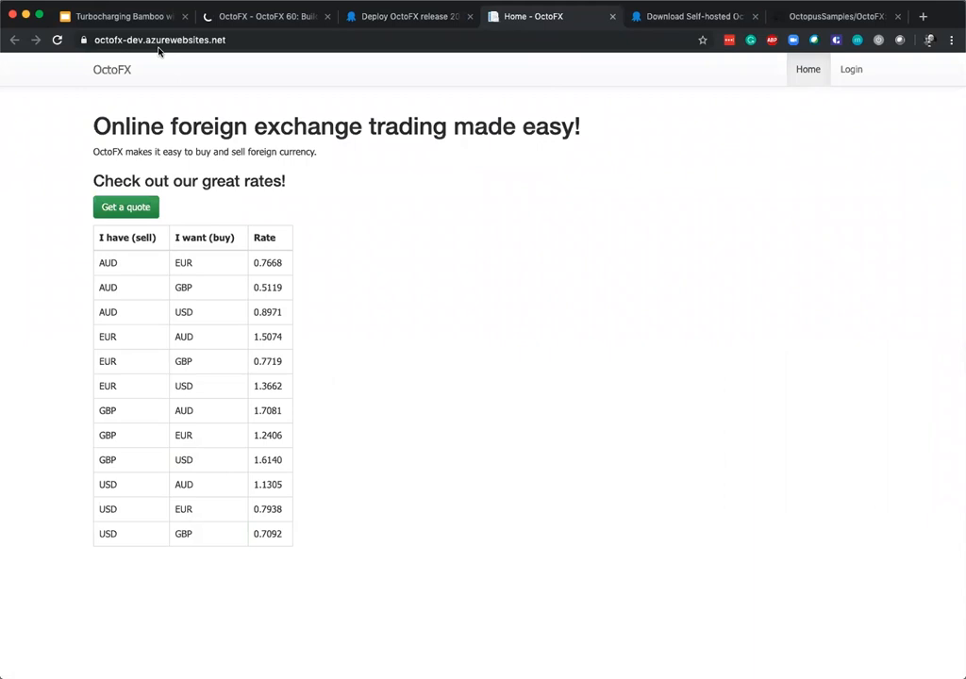
{"action": "scroll", "coordinate": [156, 171], "scroll_direction": "down", "scroll_amount": 1}
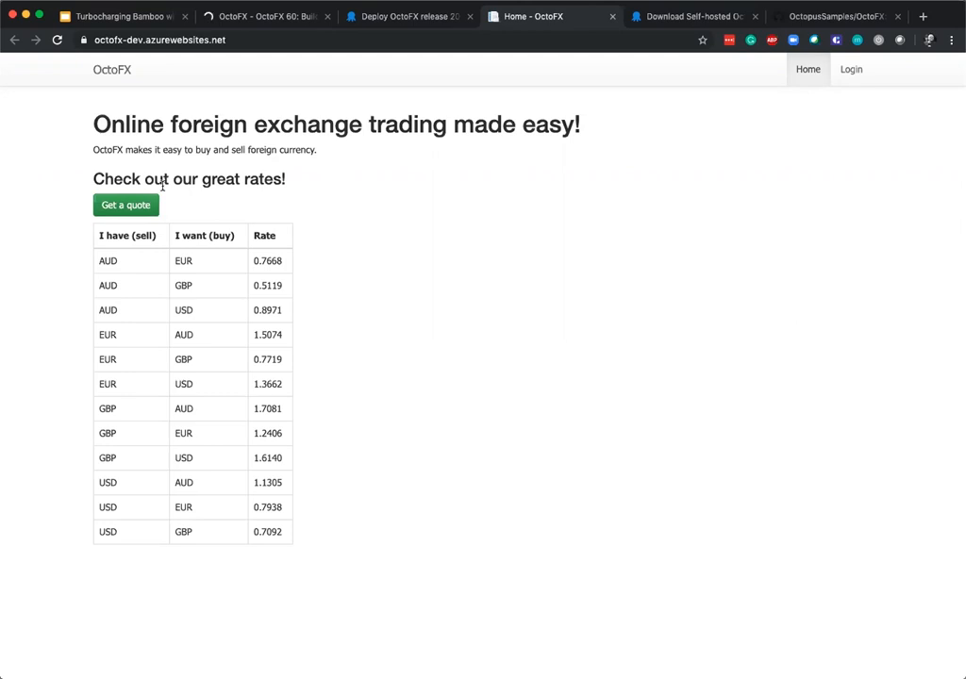
Return to the Octopus project overview and open the task log of release 2019.9.60's Test deployment.
{"action": "left_click", "coordinate": [423, 19]}
{"action": "scroll", "coordinate": [453, 330], "scroll_direction": "up", "scroll_amount": 1}
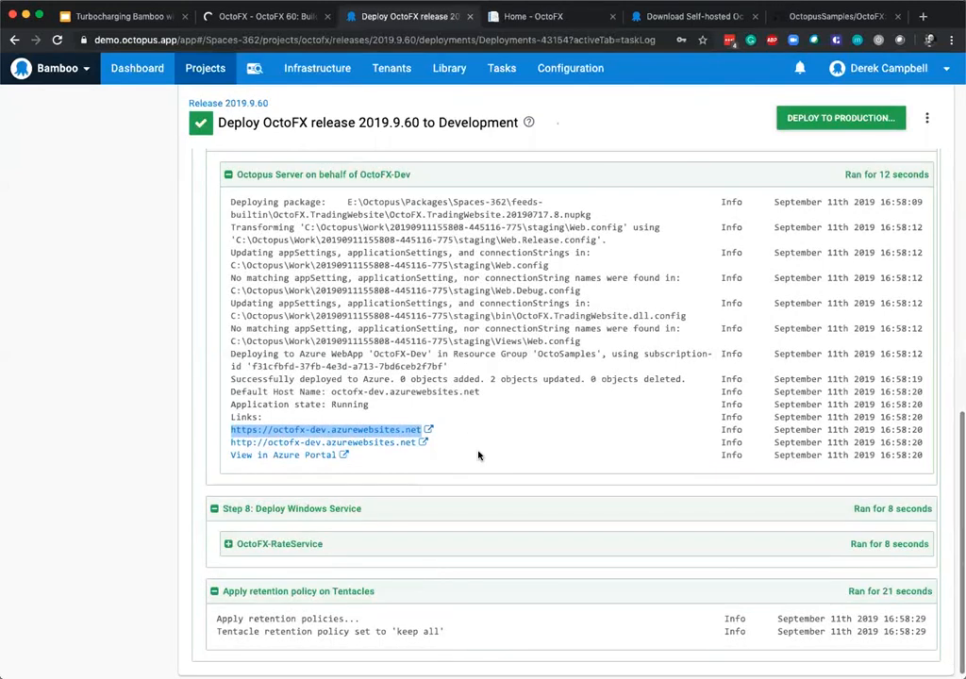
{"action": "scroll", "coordinate": [330, 166], "scroll_direction": "up", "scroll_amount": 15}
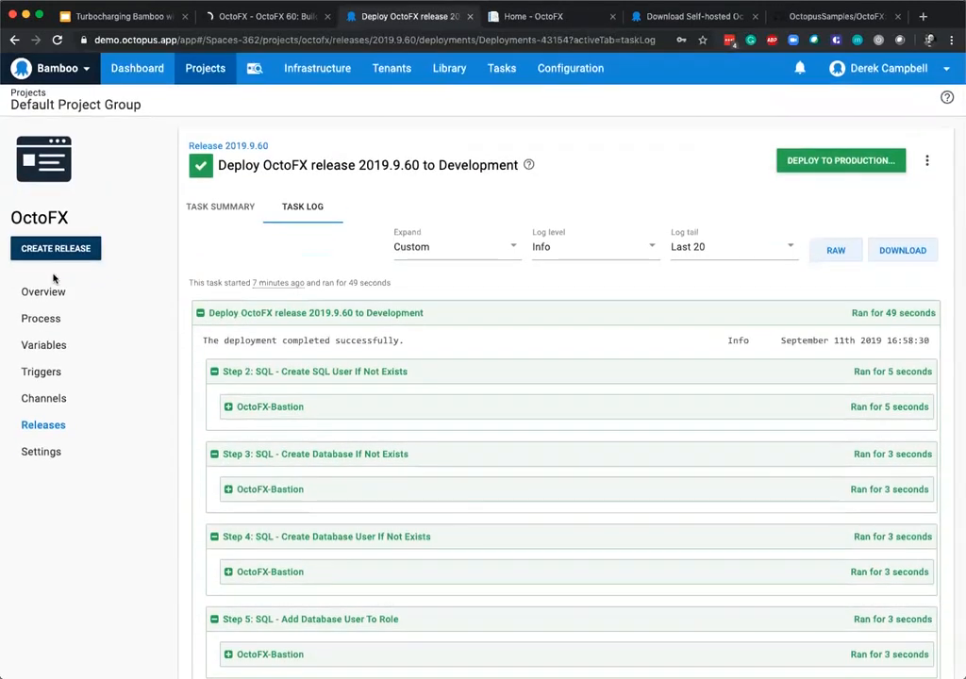
{"action": "left_click", "coordinate": [43, 291]}
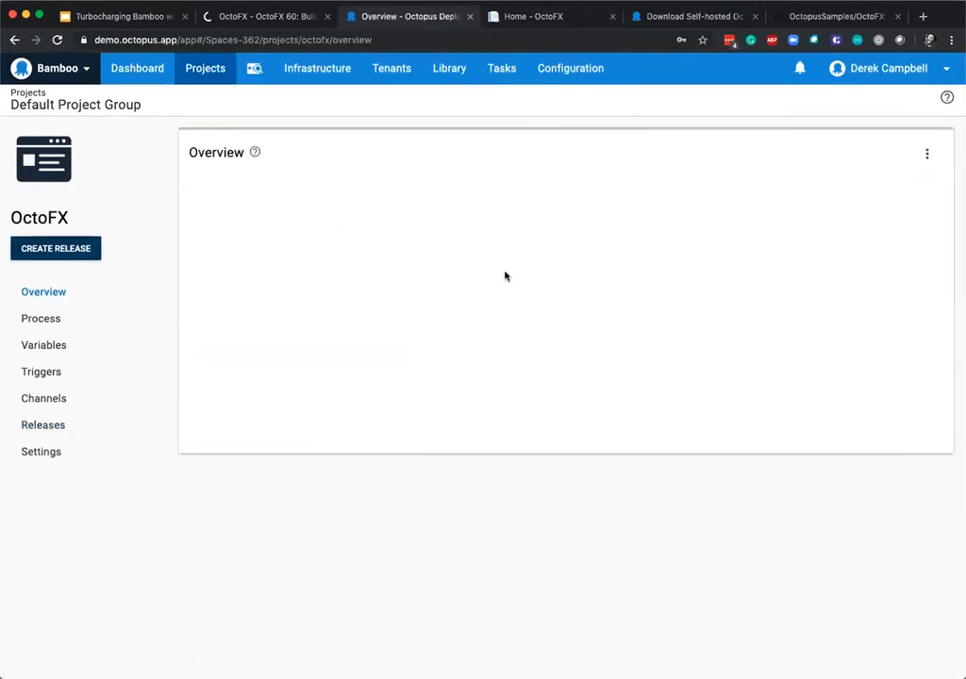
{"action": "left_click", "coordinate": [569, 293]}
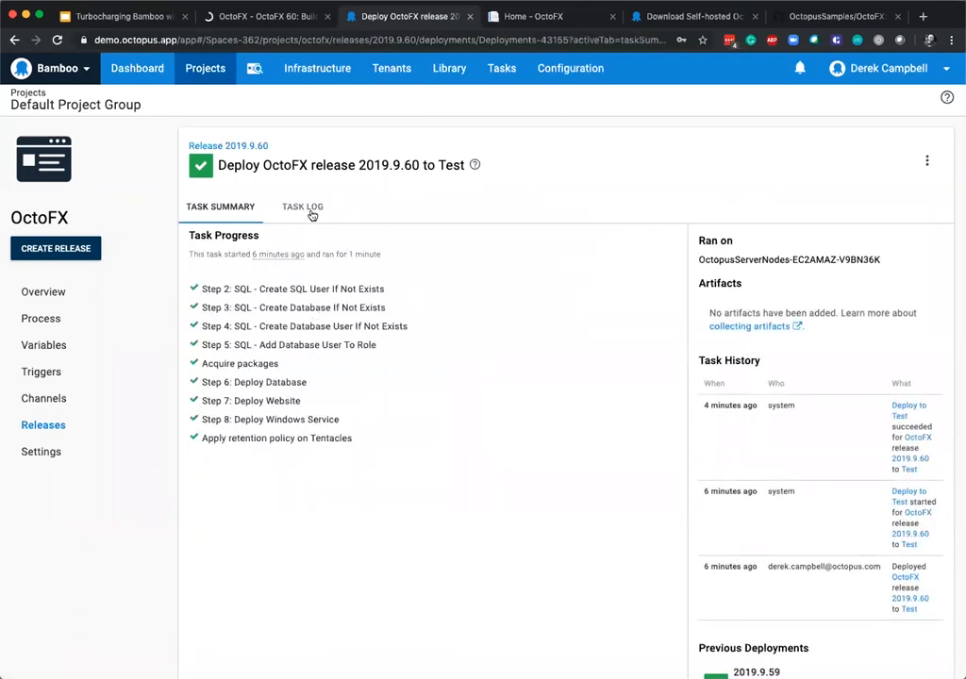
{"action": "left_click", "coordinate": [313, 207]}
{"action": "scroll", "coordinate": [410, 491], "scroll_direction": "down", "scroll_amount": 1}
{"action": "scroll", "coordinate": [409, 491], "scroll_direction": "down", "scroll_amount": 6}
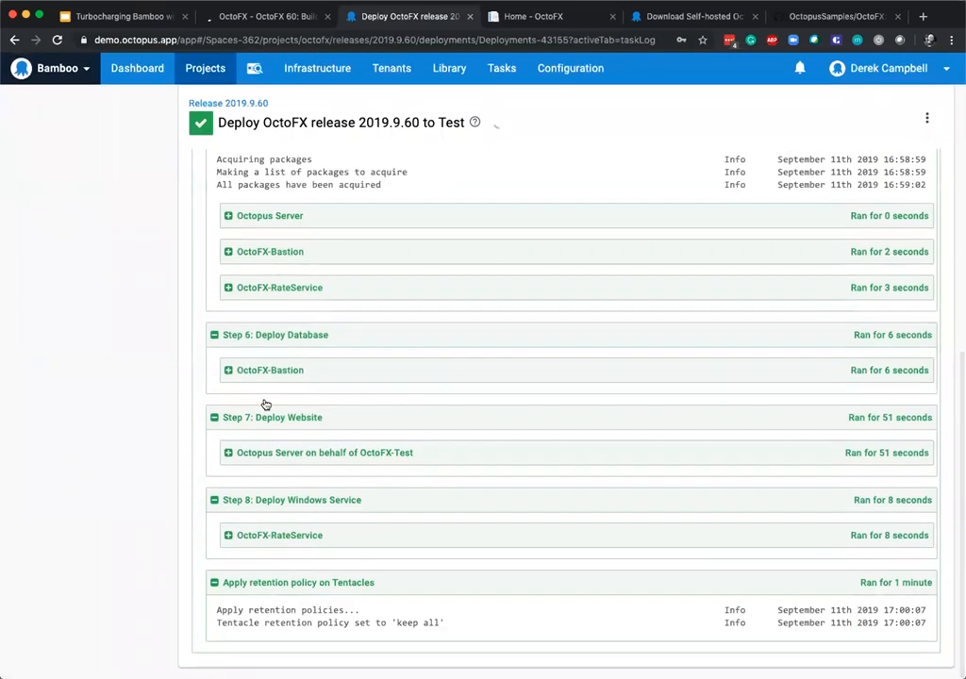
{"action": "left_click", "coordinate": [289, 453]}
{"action": "scroll", "coordinate": [370, 469], "scroll_direction": "down", "scroll_amount": 3}
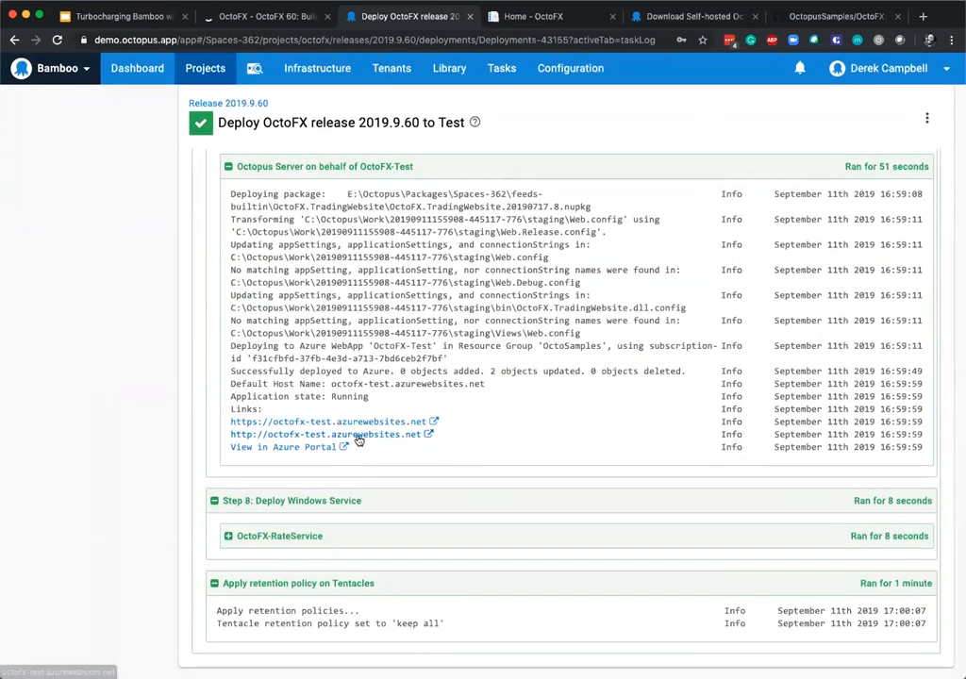
{"action": "left_click", "coordinate": [285, 422]}
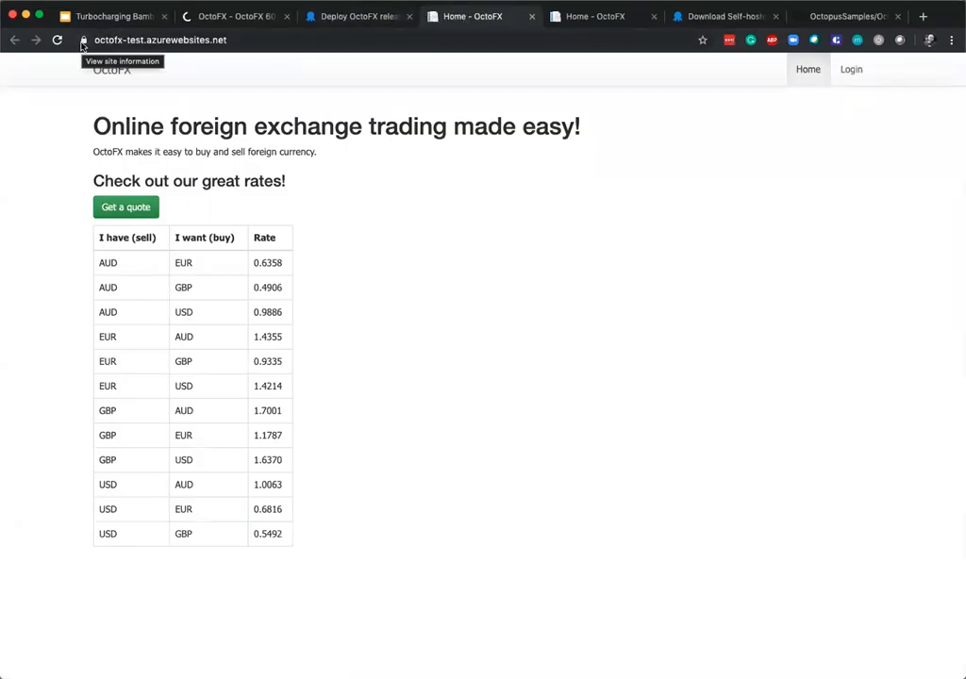
Return to the Octopus project overview and open the task log of release 2019.9.60's Production deployment.
{"action": "left_click", "coordinate": [356, 16]}
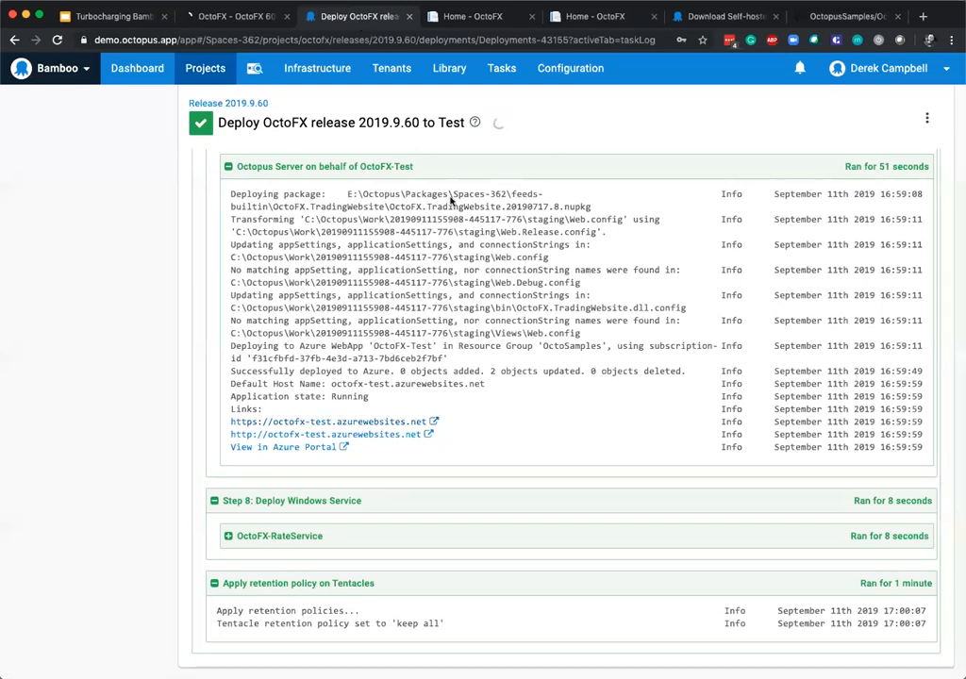
{"action": "scroll", "coordinate": [451, 198], "scroll_direction": "up", "scroll_amount": 10}
{"action": "scroll", "coordinate": [50, 218], "scroll_direction": "up", "scroll_amount": 4}
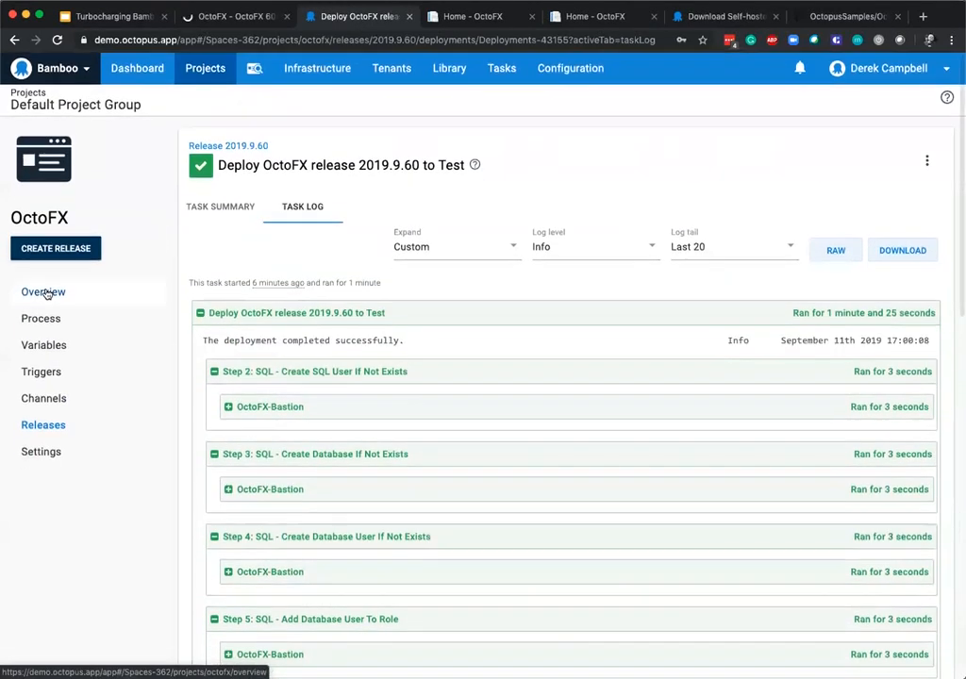
{"action": "left_click", "coordinate": [44, 291]}
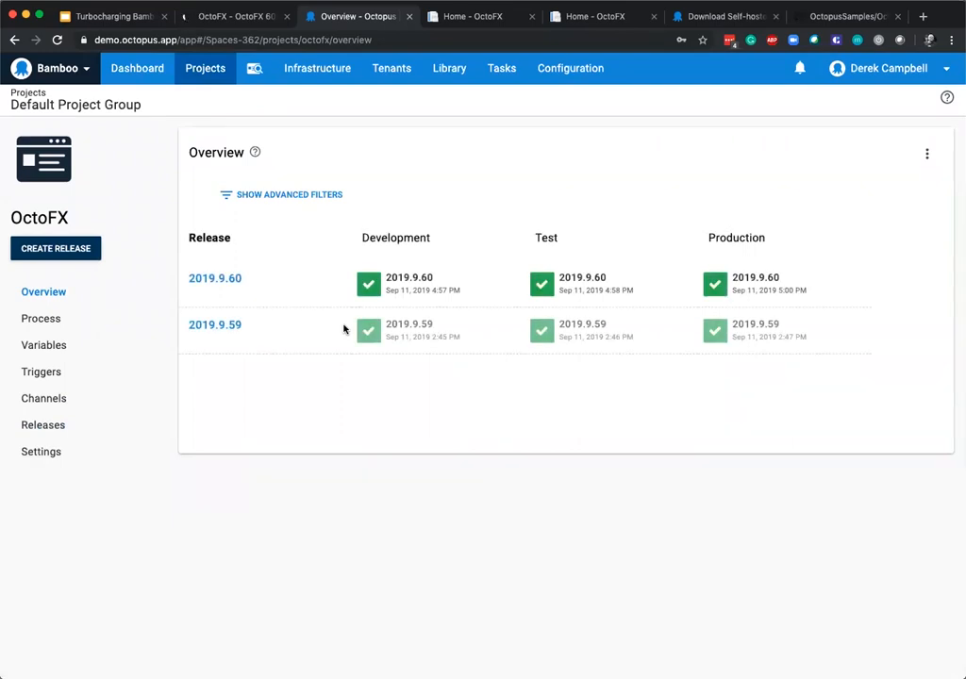
{"action": "left_click", "coordinate": [793, 286]}
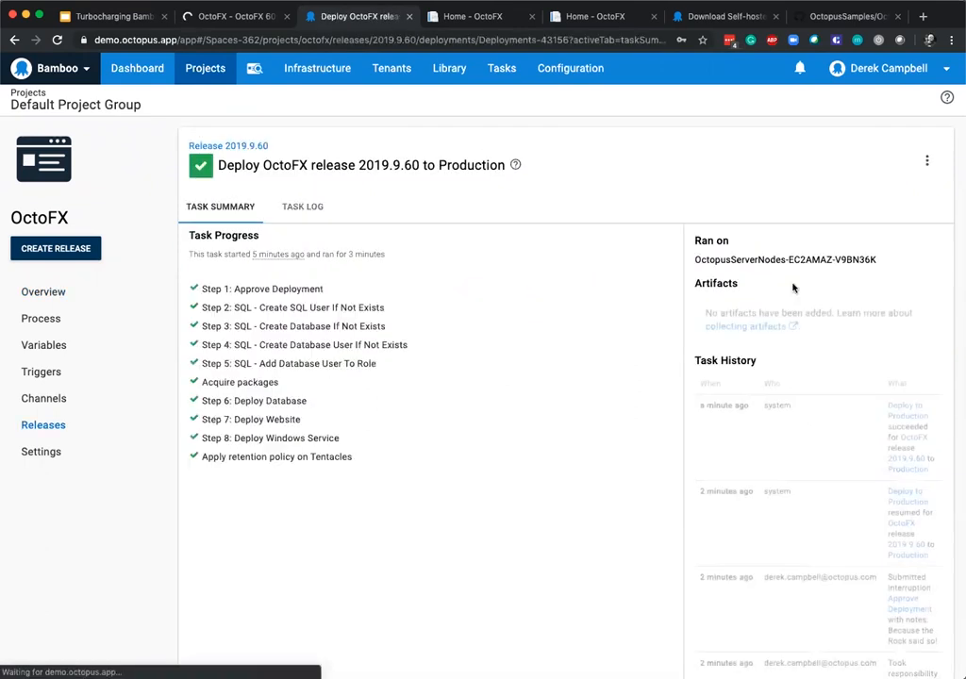
{"action": "left_click", "coordinate": [308, 207]}
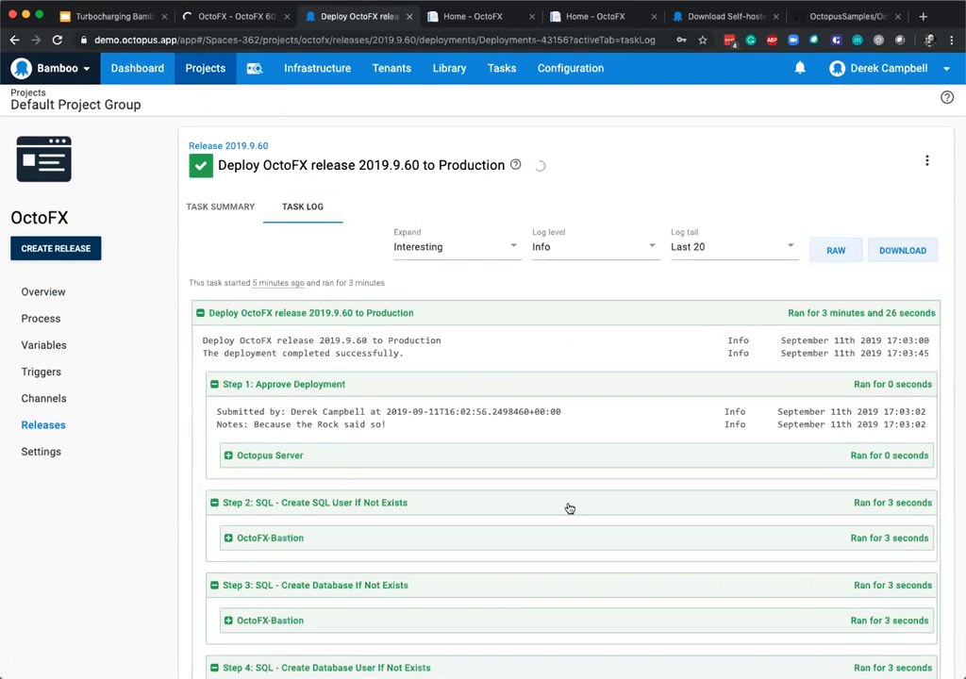
Review the start of the Production task log and highlight the approval note under the Approve Deployment step.
{"action": "scroll", "coordinate": [367, 300], "scroll_direction": "down", "scroll_amount": 3}
{"action": "scroll", "coordinate": [366, 300], "scroll_direction": "up", "scroll_amount": 3}
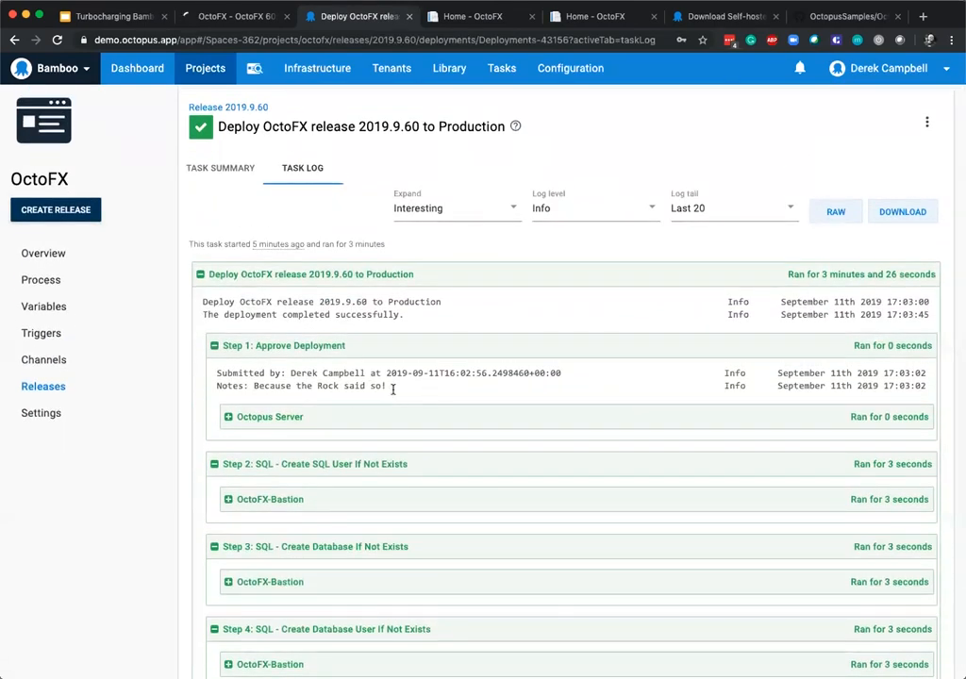
{"action": "left_click_drag", "start_coordinate": [392, 389], "coordinate": [203, 392]}
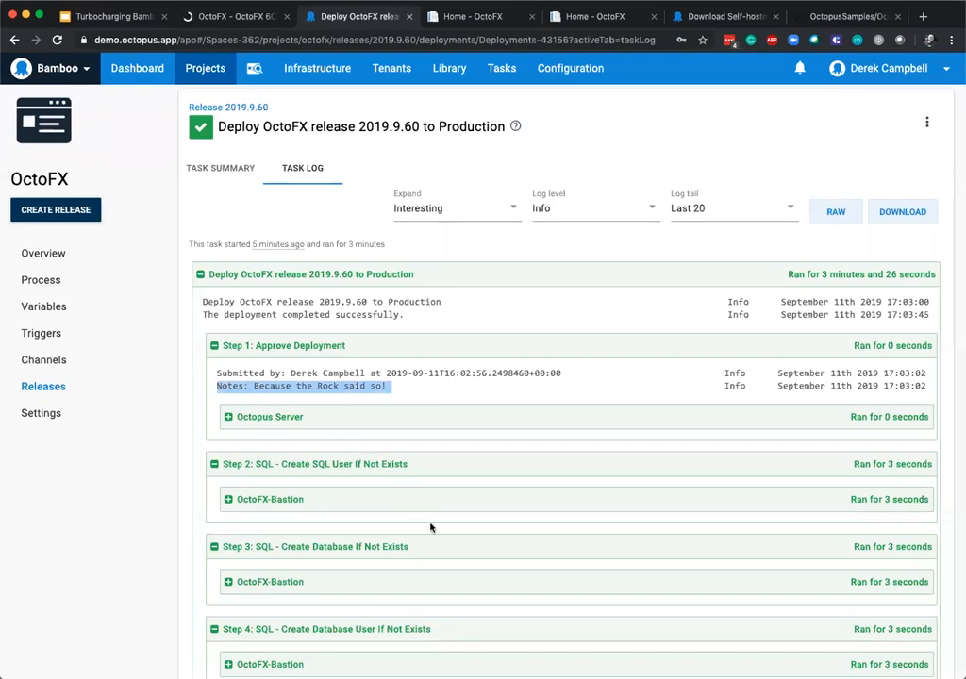
{"action": "scroll", "coordinate": [431, 526], "scroll_direction": "down", "scroll_amount": 5}
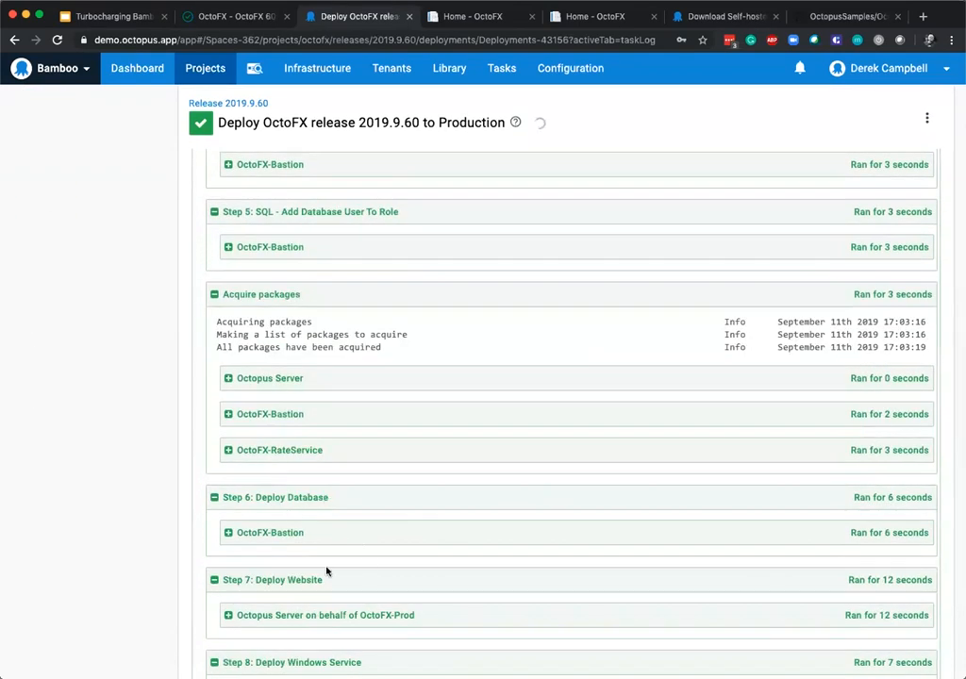
{"action": "scroll", "coordinate": [326, 566], "scroll_direction": "down", "scroll_amount": 1}
{"action": "left_click", "coordinate": [279, 528]}
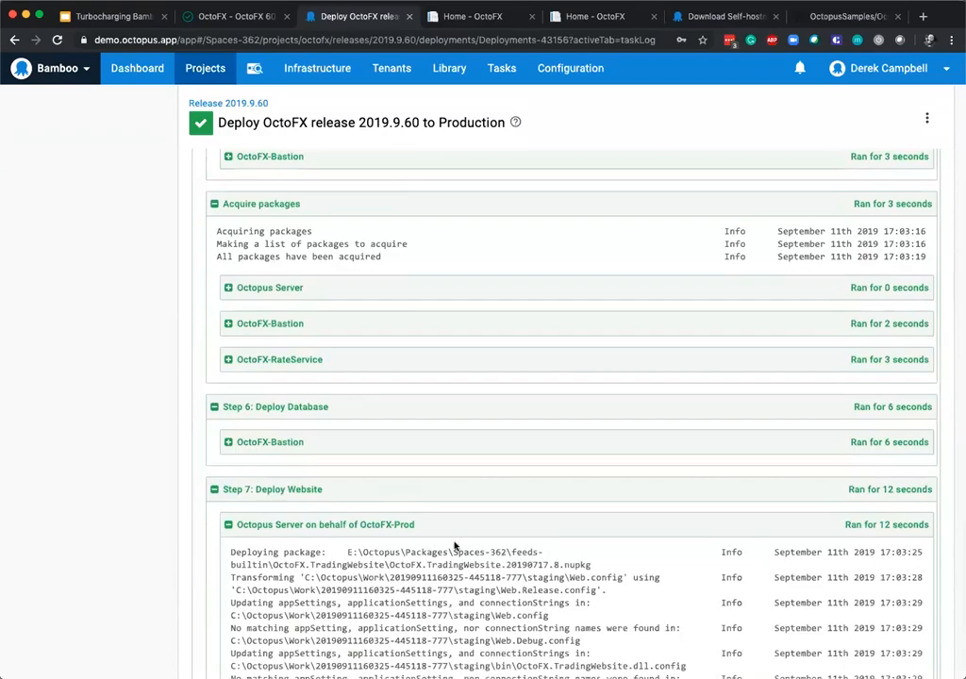
{"action": "scroll", "coordinate": [368, 565], "scroll_direction": "down", "scroll_amount": 3}
{"action": "left_click", "coordinate": [351, 494]}
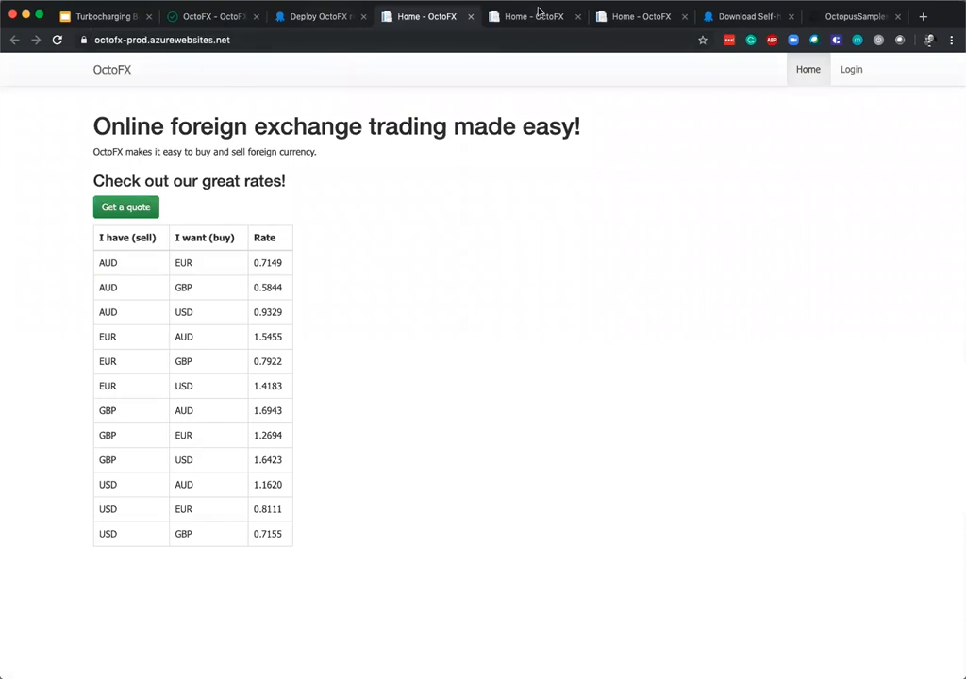
Close the three browser tabs showing the deployed OctoFX home pages.
{"action": "left_click", "coordinate": [474, 19]}
{"action": "left_click", "coordinate": [474, 19]}
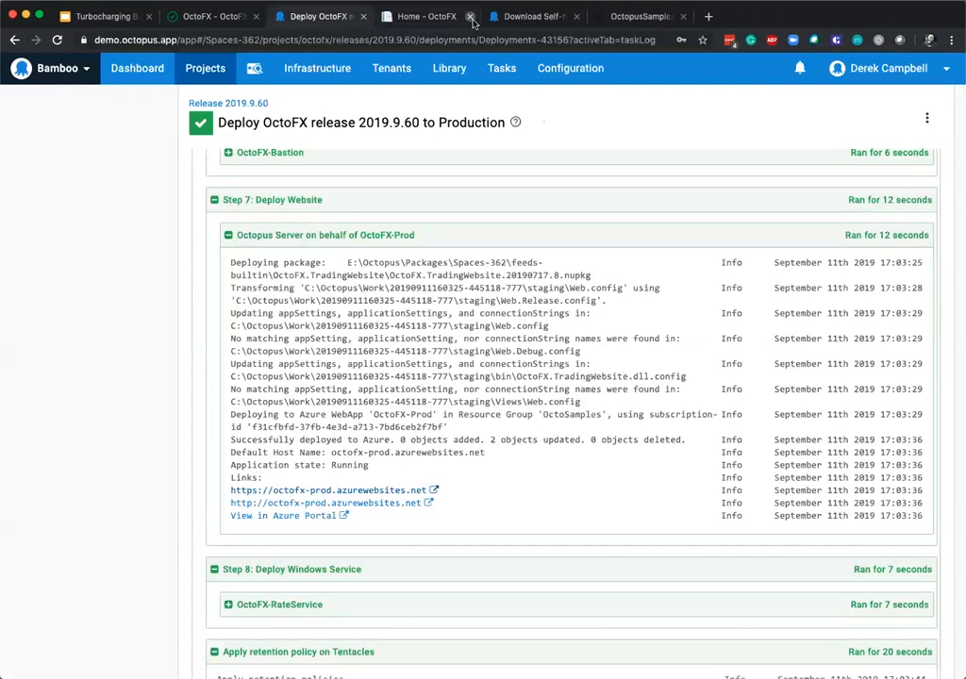
{"action": "left_click", "coordinate": [471, 17]}
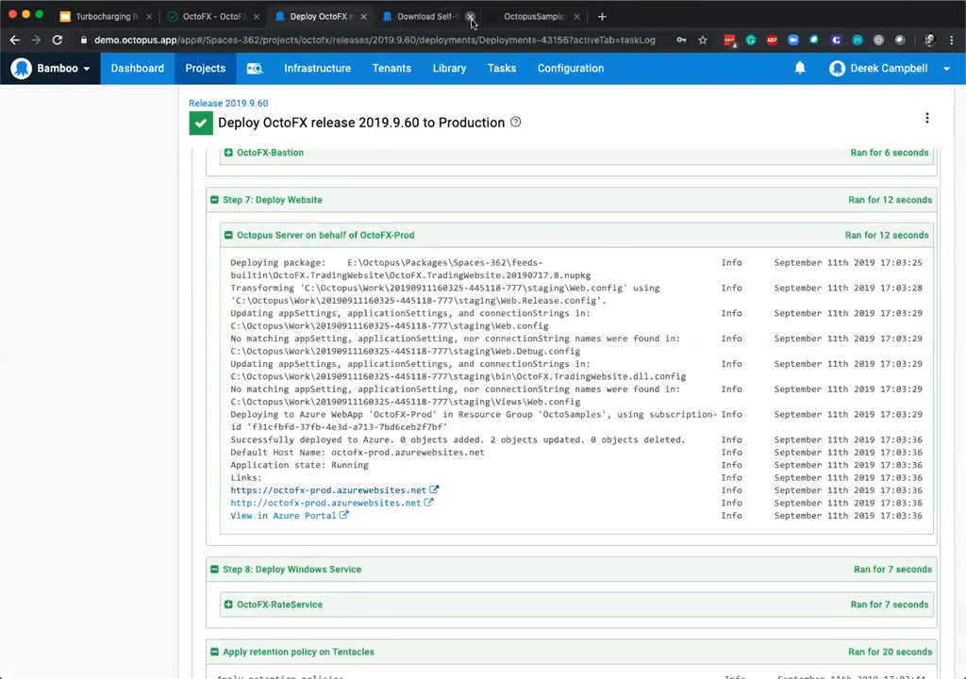
Return to the OctoFX project overview and view the list of deployment targets in the infrastructure area.
{"action": "scroll", "coordinate": [308, 264], "scroll_direction": "up", "scroll_amount": 10}
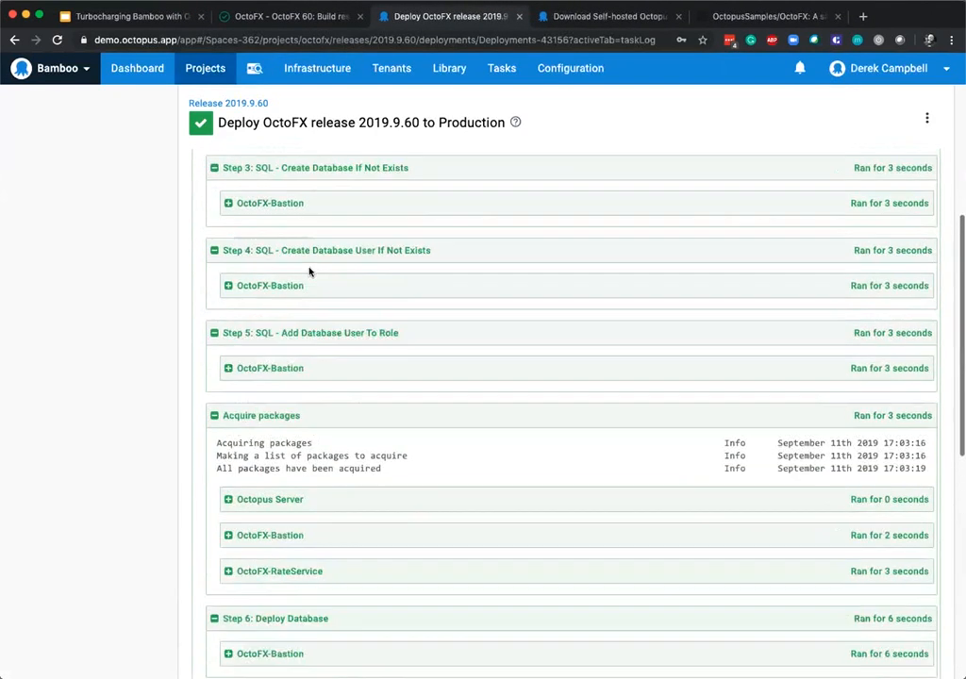
{"action": "scroll", "coordinate": [110, 463], "scroll_direction": "up", "scroll_amount": 3}
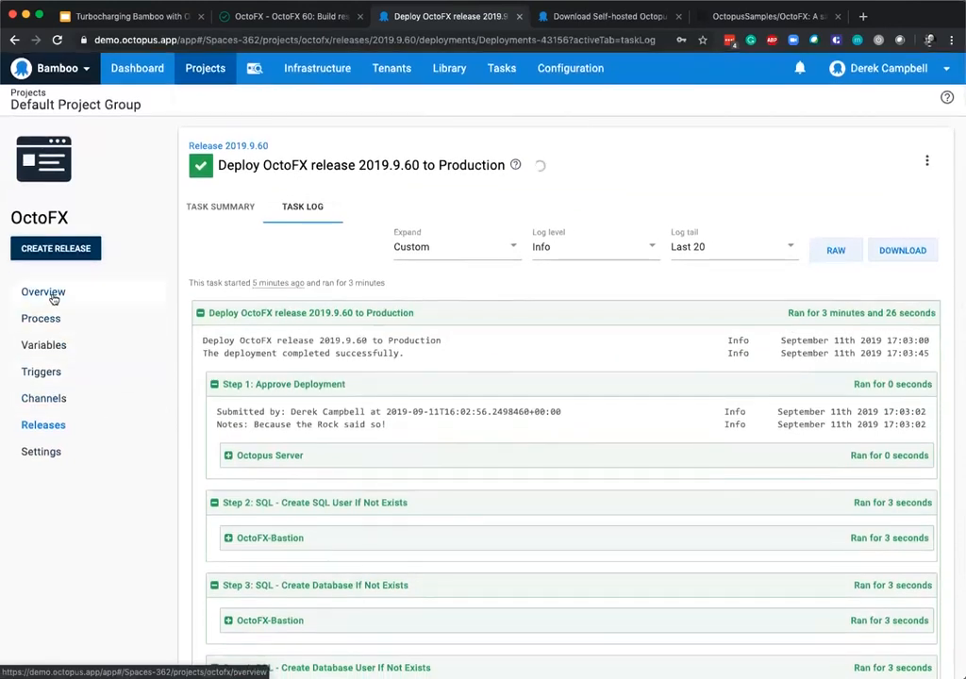
{"action": "left_click", "coordinate": [53, 296]}
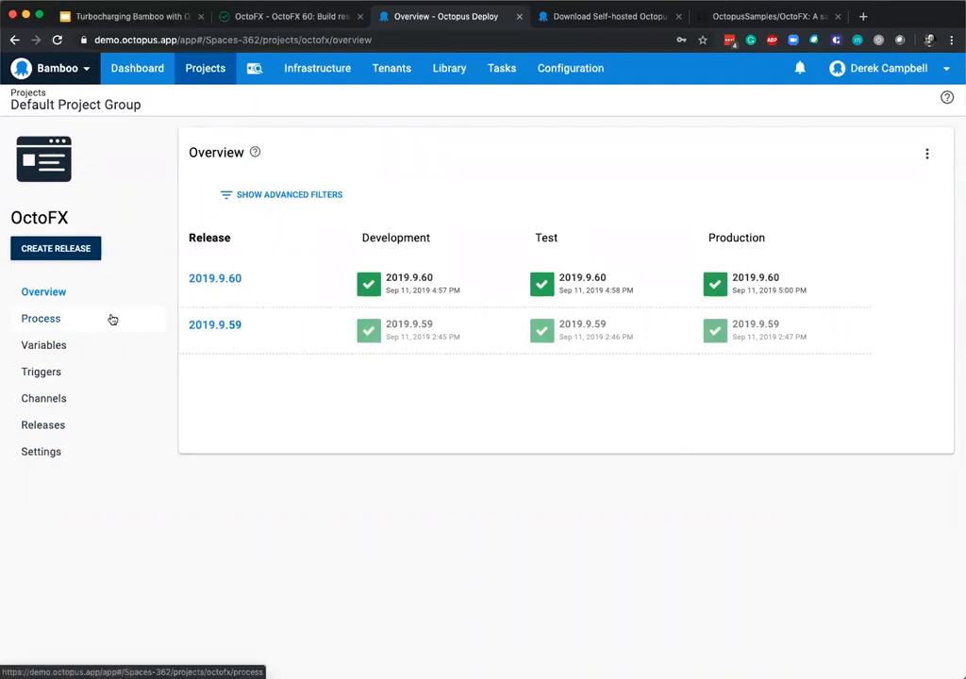
{"action": "left_click", "coordinate": [327, 70]}
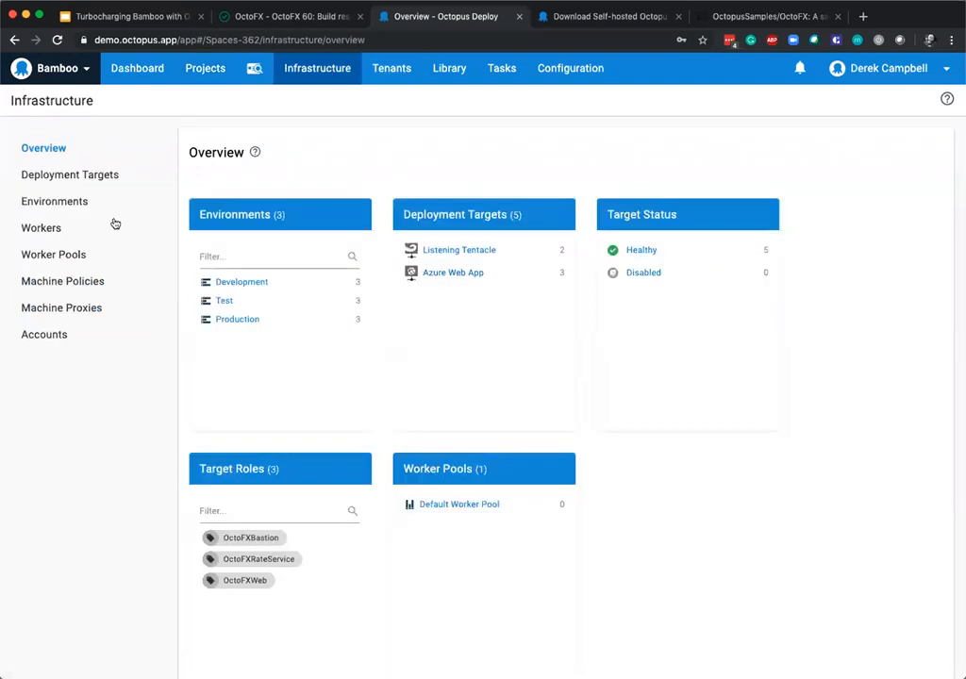
{"action": "left_click", "coordinate": [73, 178]}
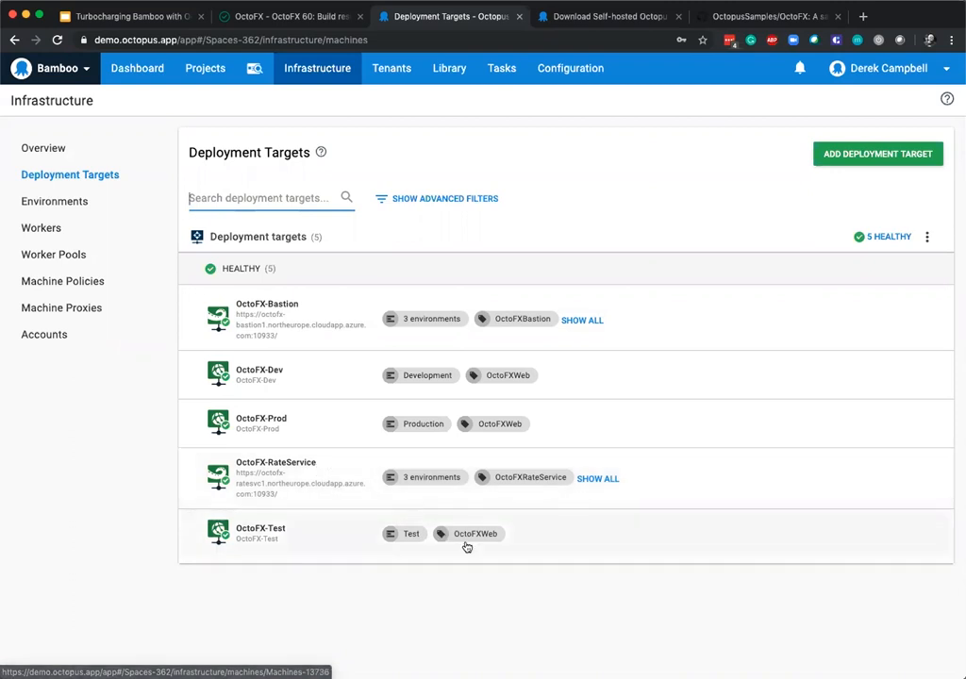
View the Octopus dashboard, switch to Bamboo and examine Build #60's logs for the Build and Create Octopus Release jobs.
{"action": "left_click", "coordinate": [141, 70]}
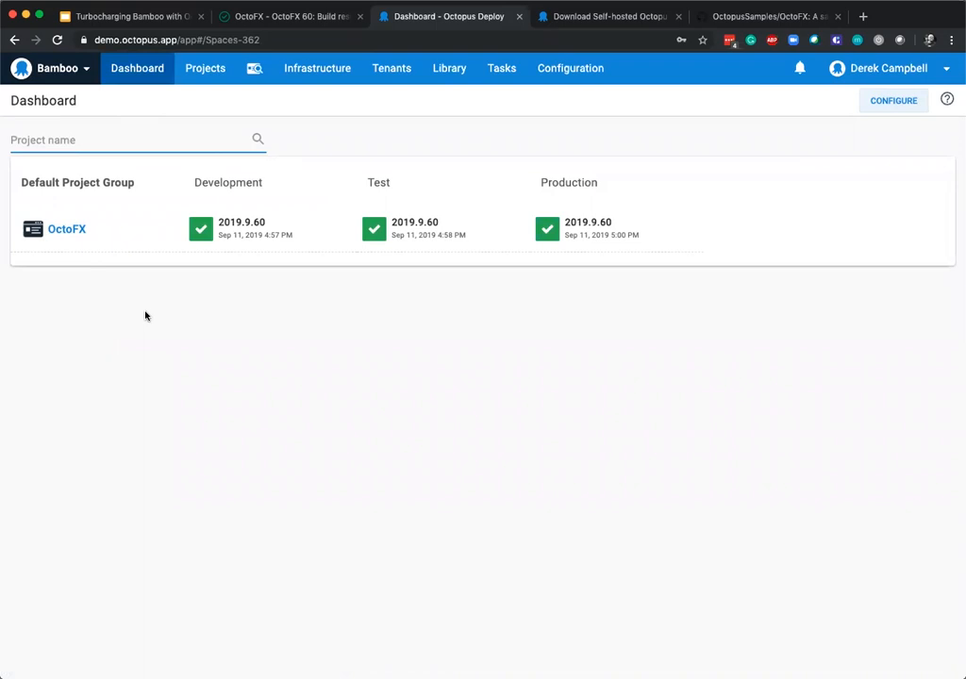
{"action": "left_click", "coordinate": [282, 18]}
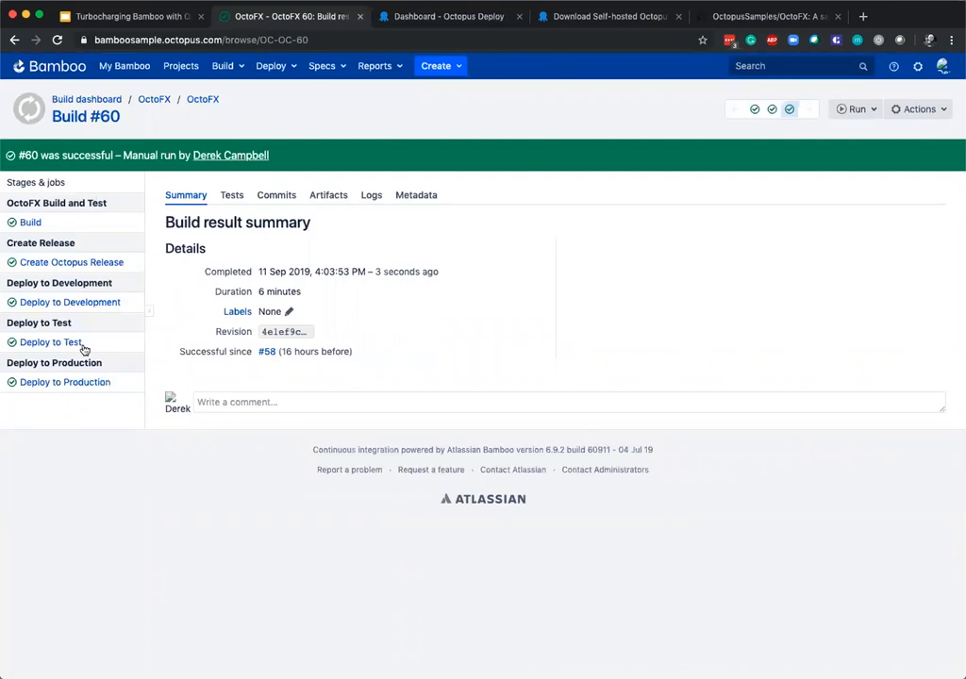
{"action": "left_click", "coordinate": [370, 196]}
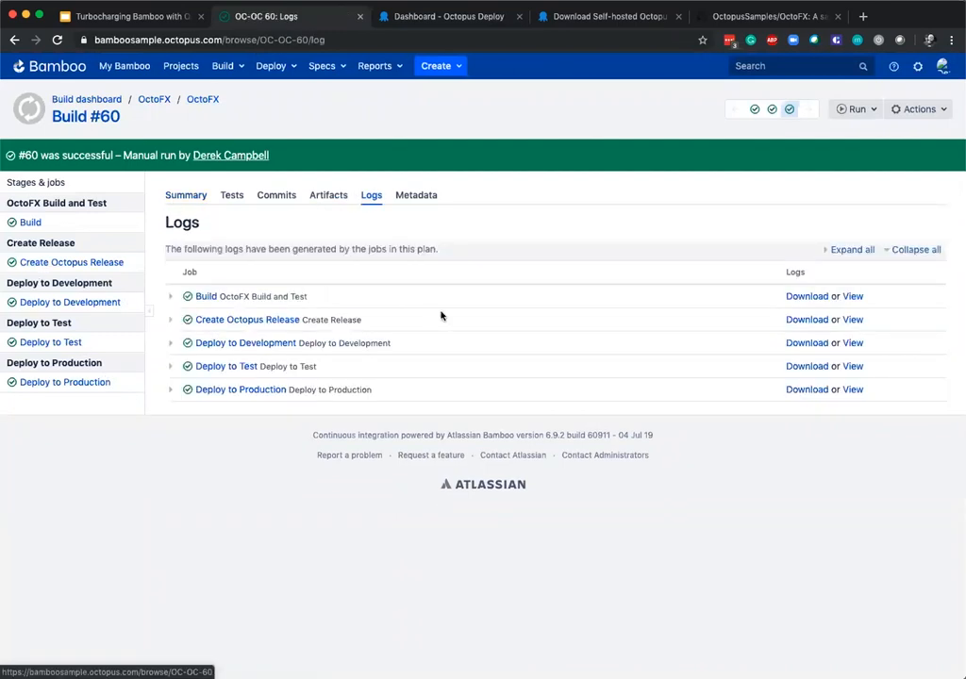
{"action": "left_click", "coordinate": [175, 297]}
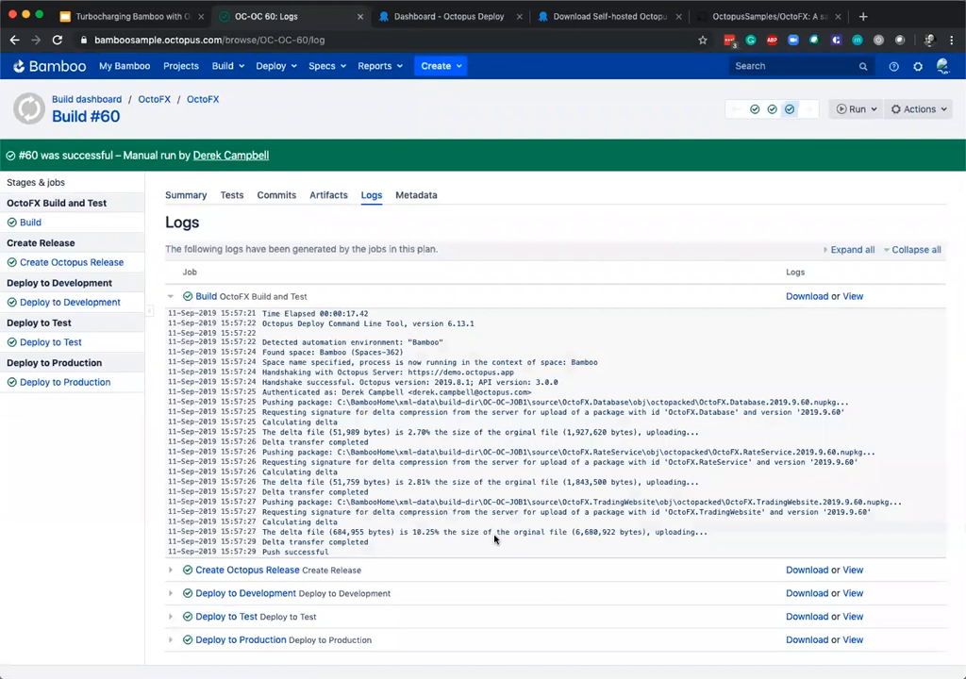
{"action": "left_click", "coordinate": [171, 570]}
{"action": "scroll", "coordinate": [118, 387], "scroll_direction": "down", "scroll_amount": 3}
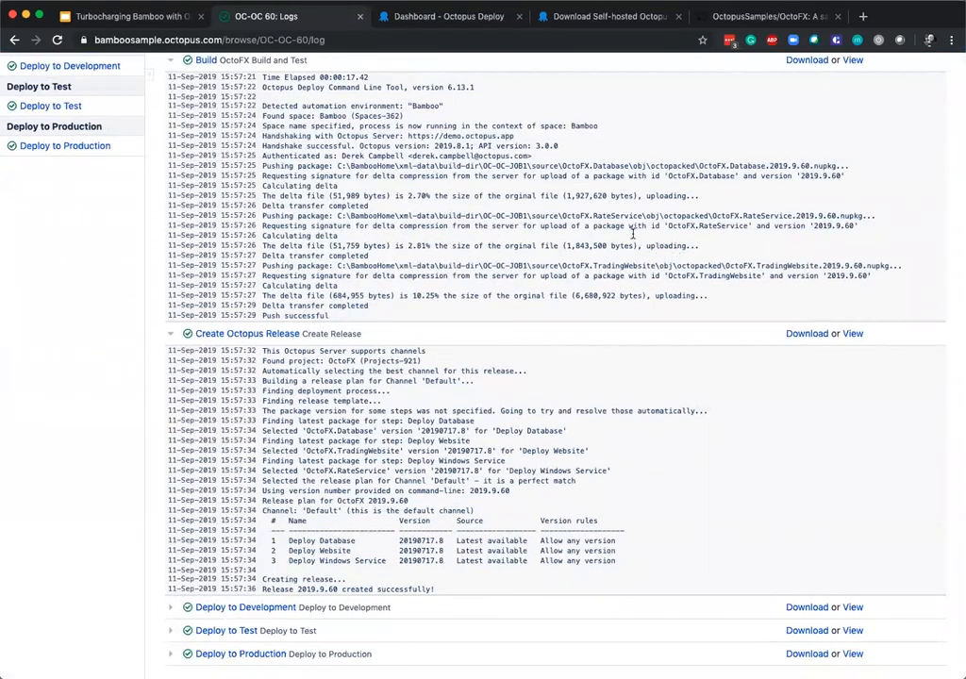
{"action": "scroll", "coordinate": [392, 339], "scroll_direction": "down", "scroll_amount": 2}
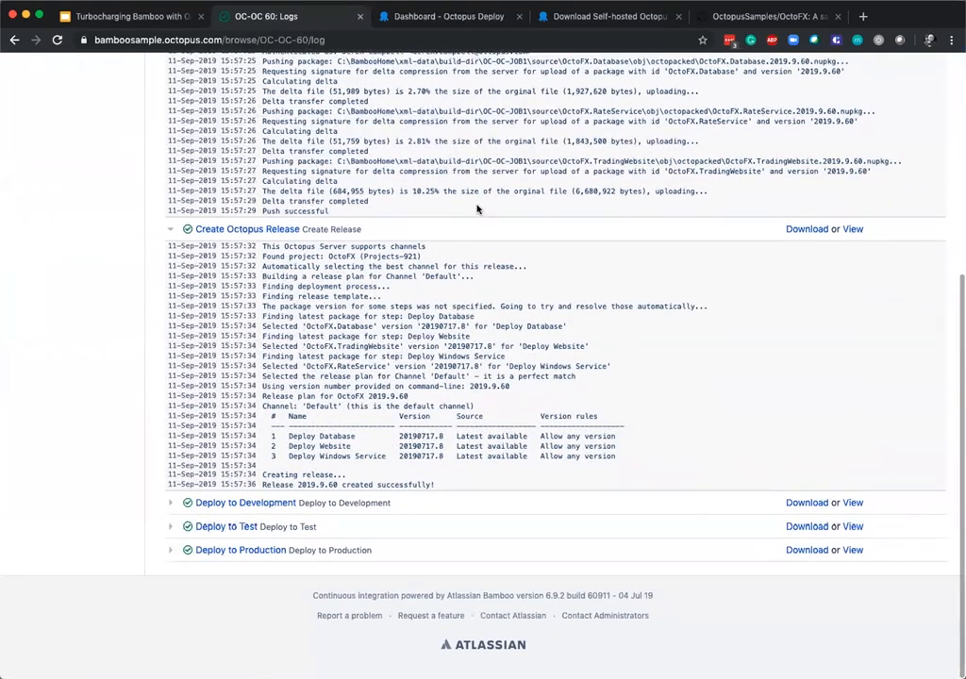
Switch back to Octopus Deploy and open the Build Server user account from the configuration's user list.
{"action": "left_click", "coordinate": [484, 22]}
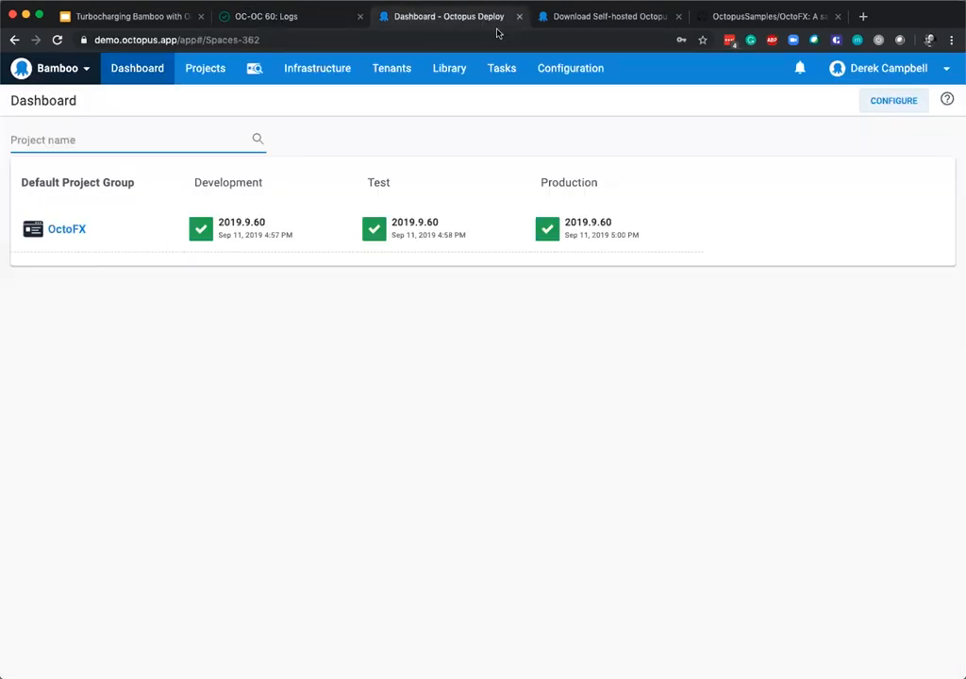
{"action": "left_click", "coordinate": [595, 83]}
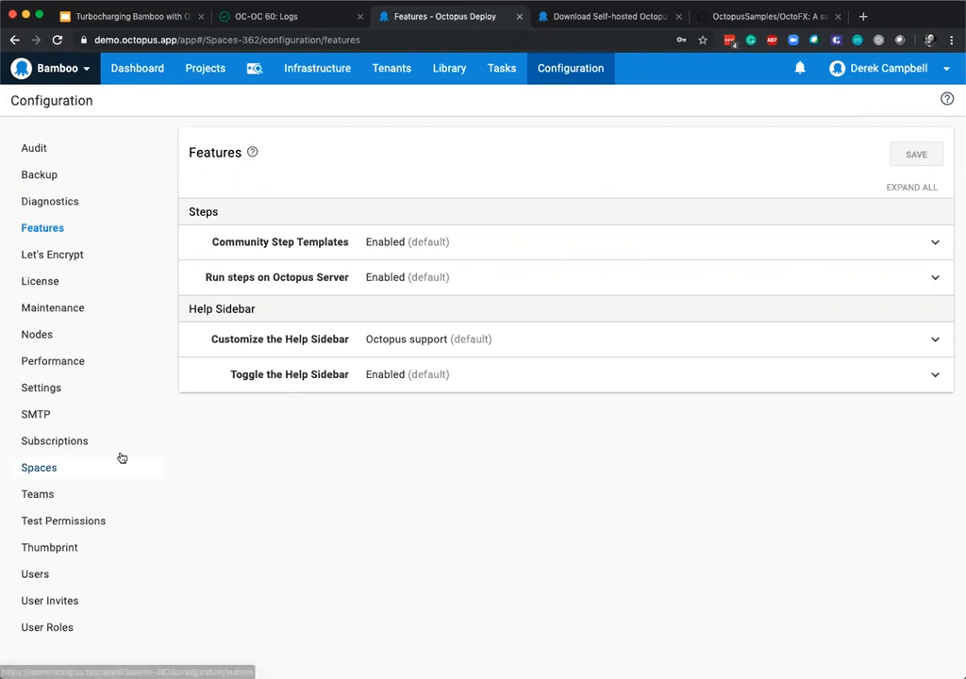
{"action": "left_click", "coordinate": [30, 575]}
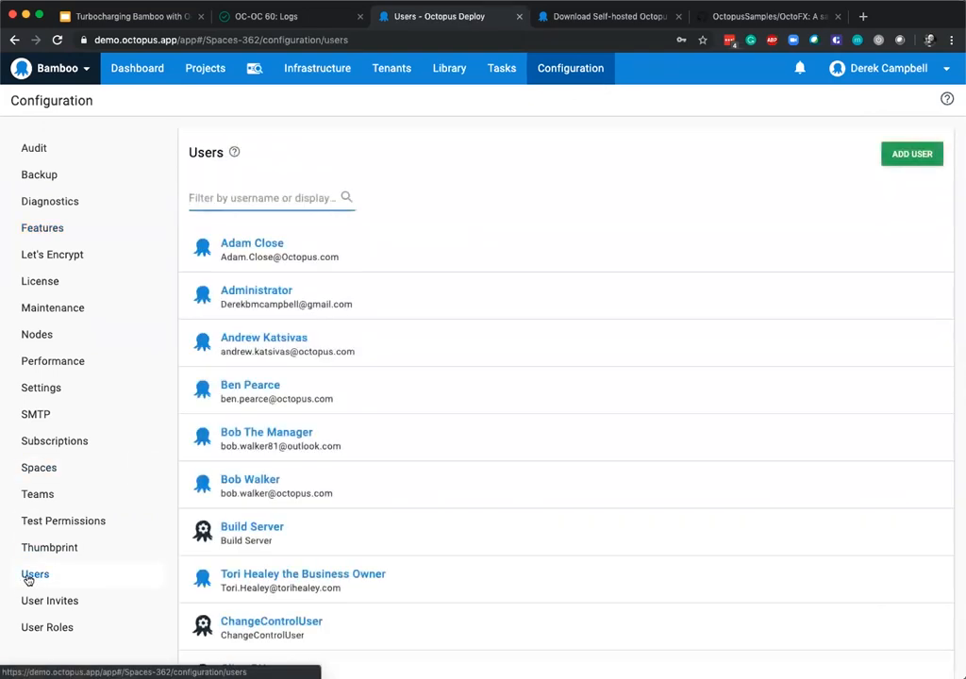
{"action": "scroll", "coordinate": [384, 454], "scroll_direction": "down", "scroll_amount": 3}
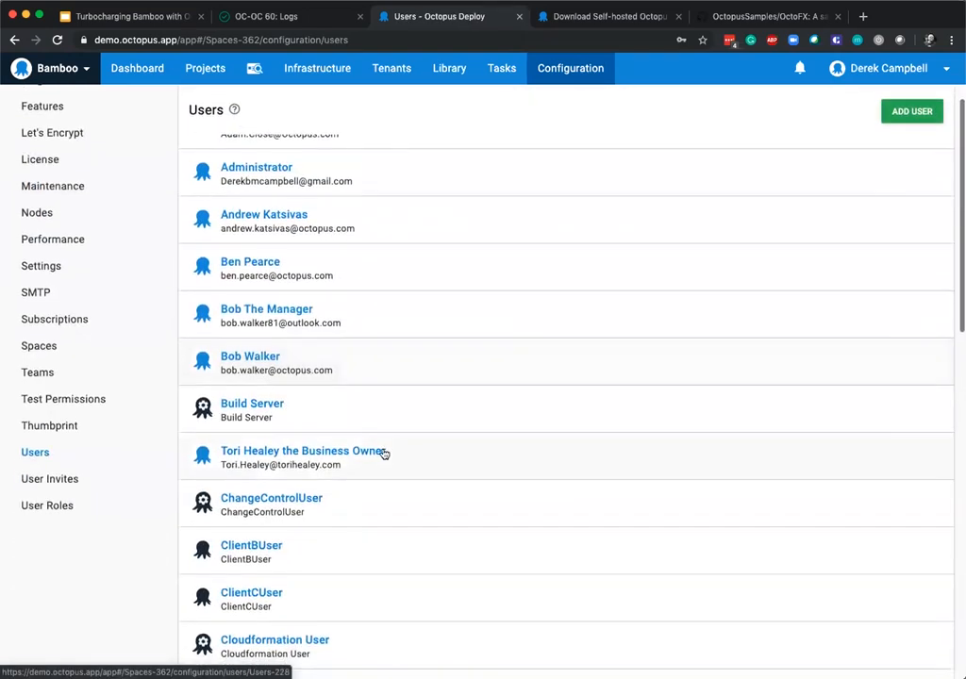
{"action": "left_click", "coordinate": [280, 410]}
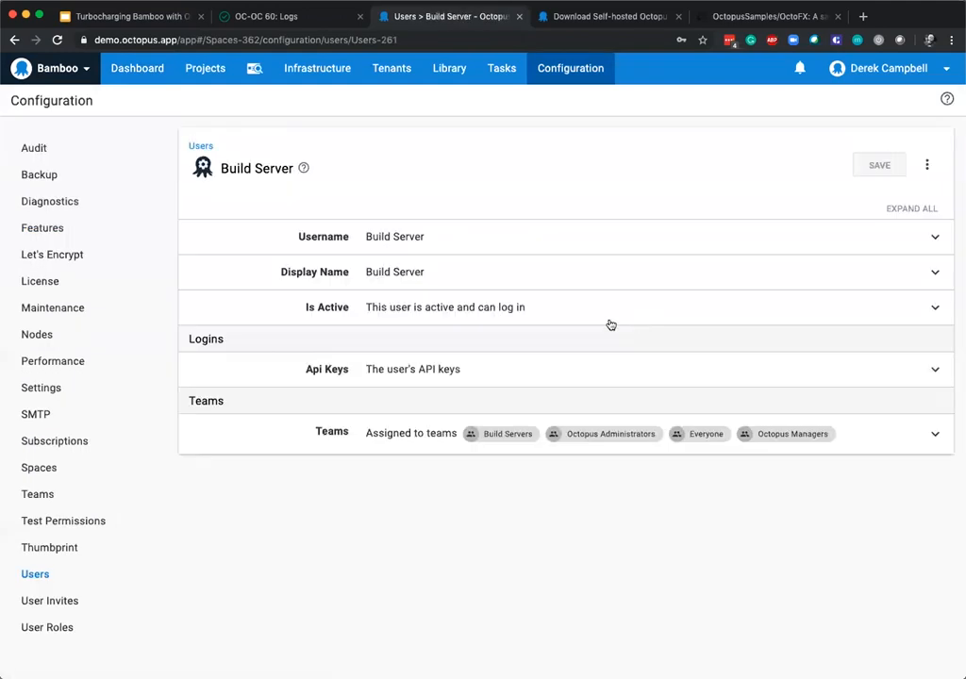
Try clearing the Build Server user's Is Active option, re-enable it without saving, and collapse the setting.
{"action": "left_click", "coordinate": [499, 310]}
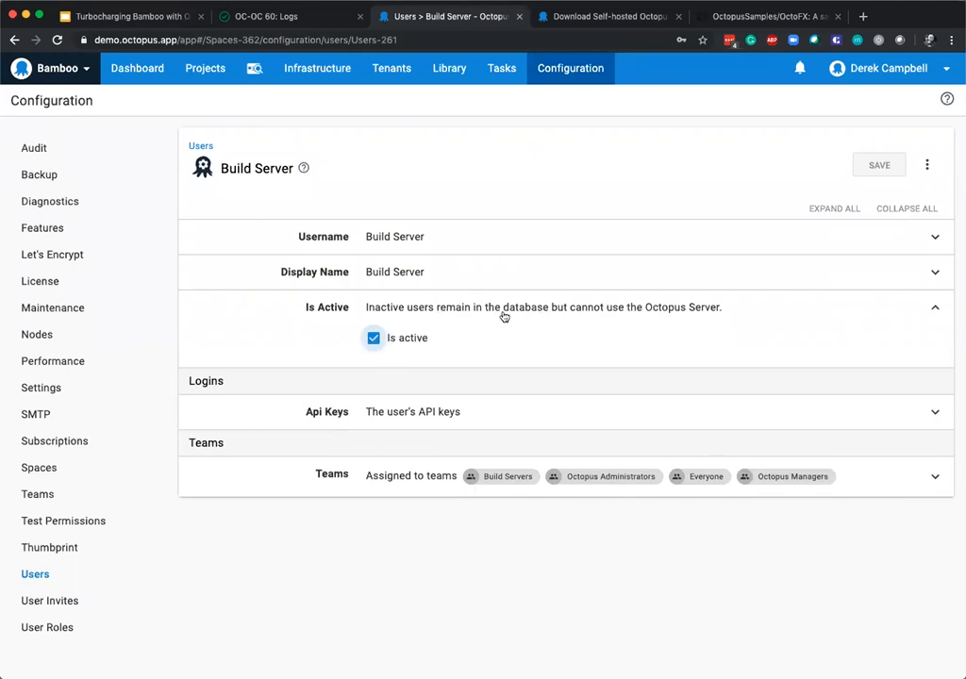
{"action": "left_click", "coordinate": [374, 338]}
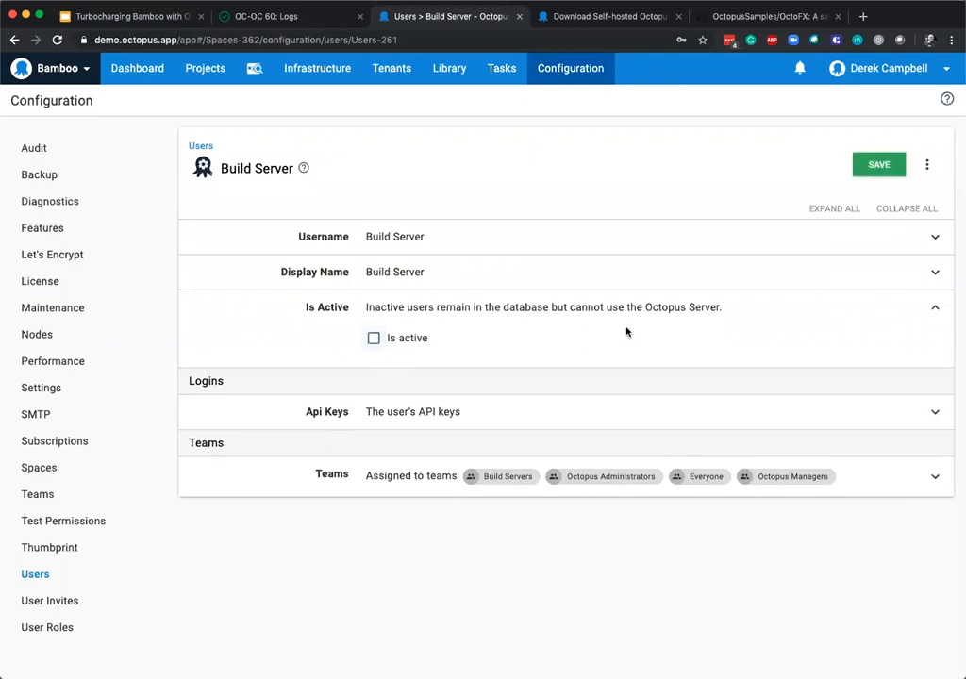
{"action": "left_click", "coordinate": [374, 338]}
{"action": "left_click", "coordinate": [584, 313]}
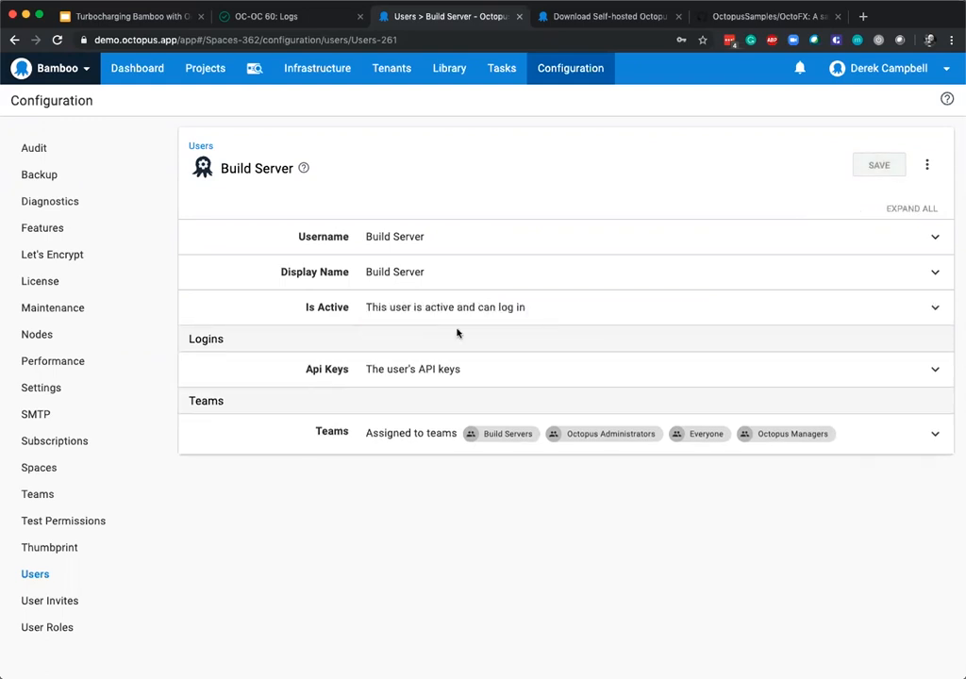
View the Build Server user's API keys, open the dialog for generating a new key and cancel it.
{"action": "left_click", "coordinate": [407, 372]}
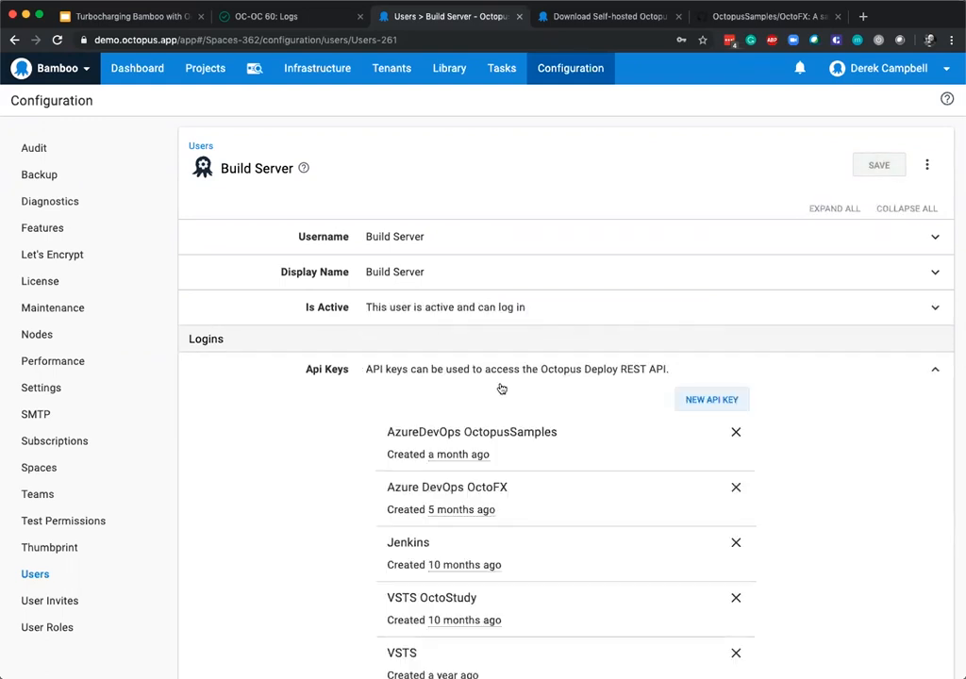
{"action": "left_click", "coordinate": [704, 399]}
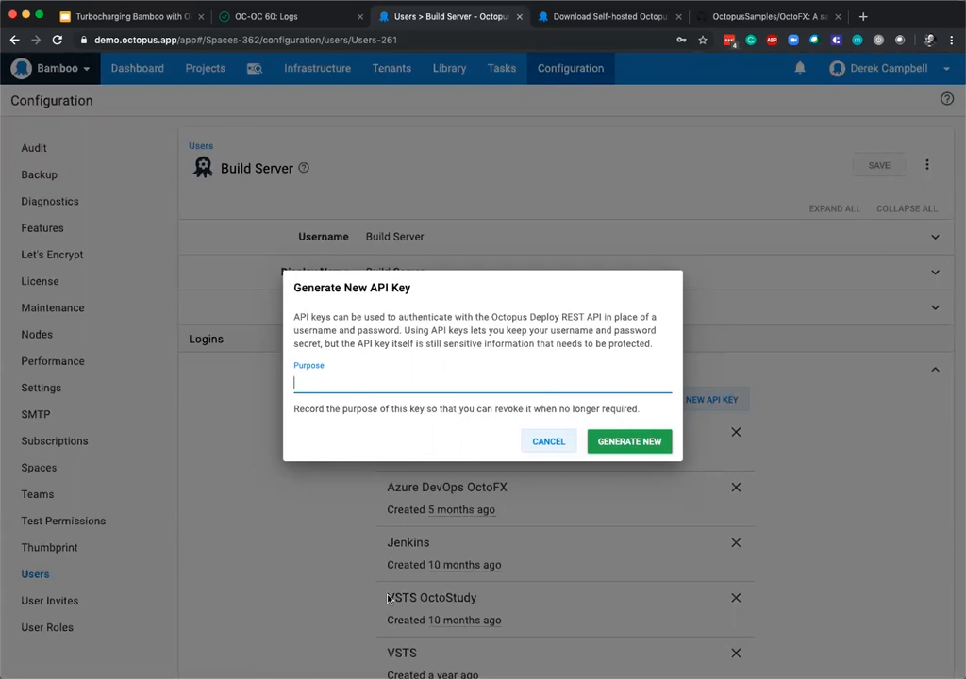
{"action": "left_click", "coordinate": [554, 454]}
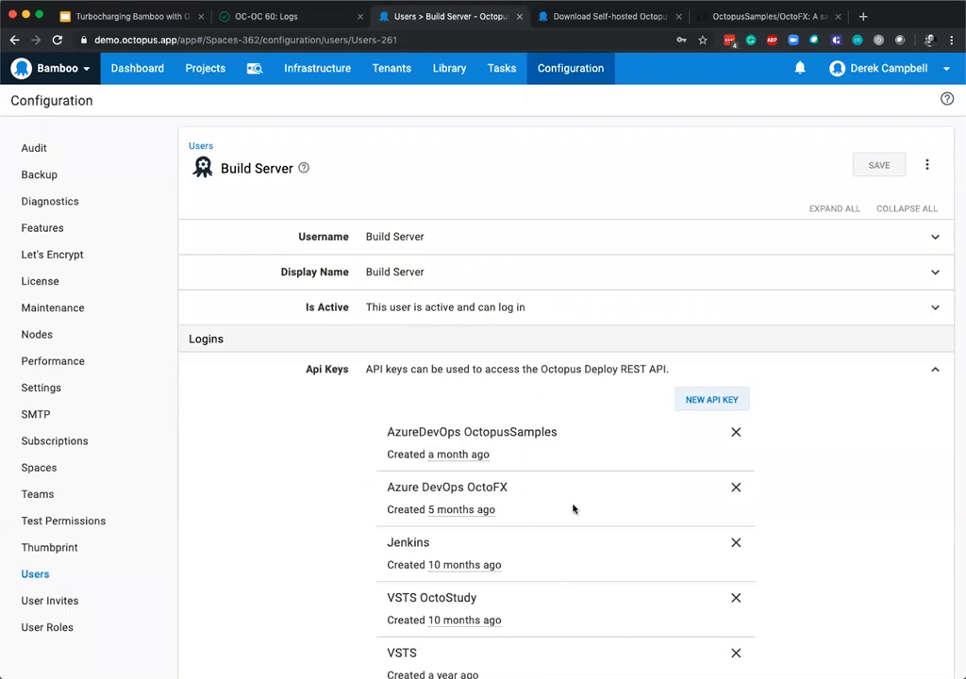
Switch to the Turbocharging Bamboo with Octopus Deploy presentation in Google Slides and show the Questions slide.
{"action": "left_click", "coordinate": [292, 21]}
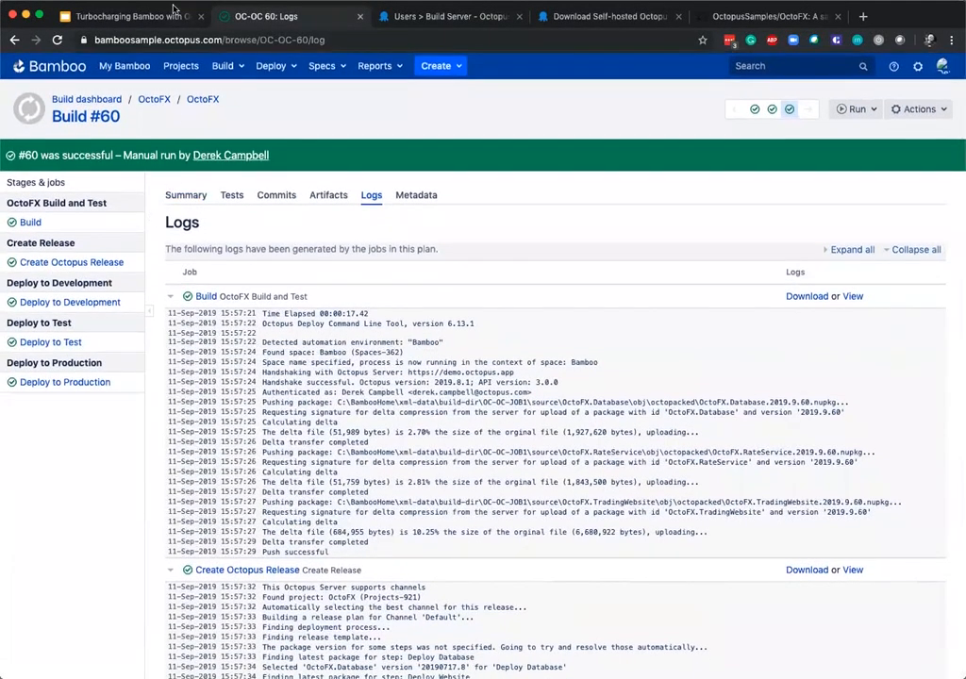
{"action": "left_click", "coordinate": [121, 15]}
{"action": "left_click", "coordinate": [84, 638]}
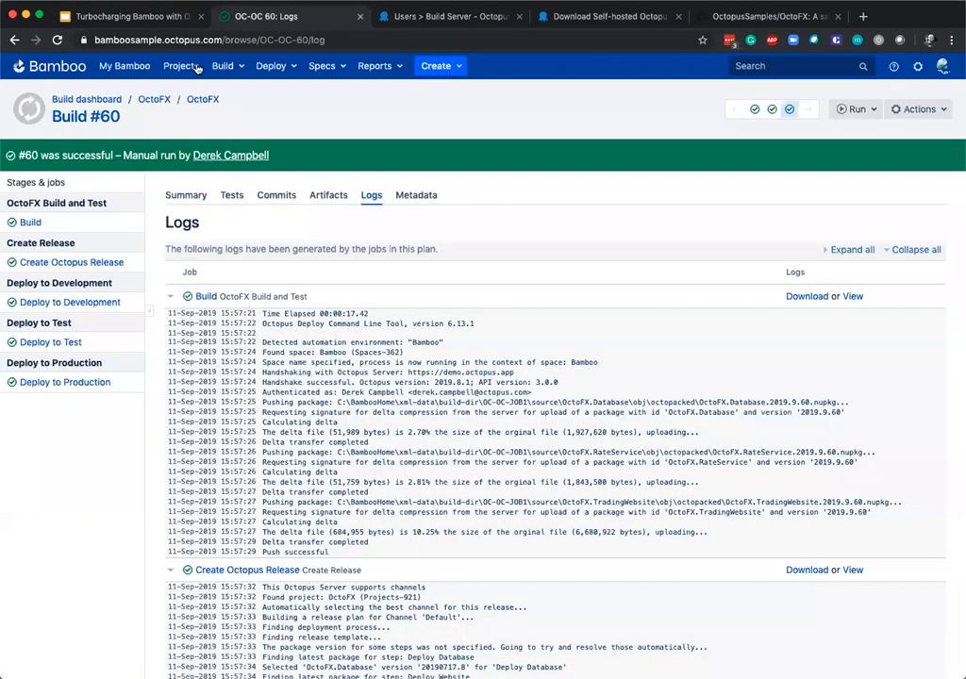
Briefly revisit Bamboo's Build #60 logs, return to the Google Slides presentation and show the Contact Information slide.
{"action": "left_click", "coordinate": [235, 16]}
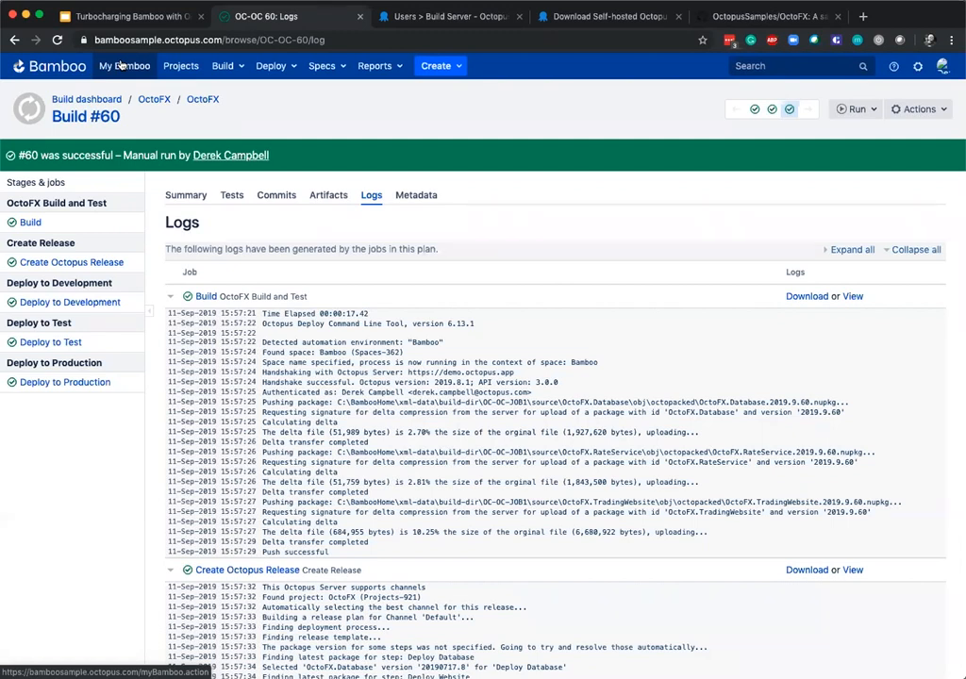
{"action": "left_click", "coordinate": [107, 16]}
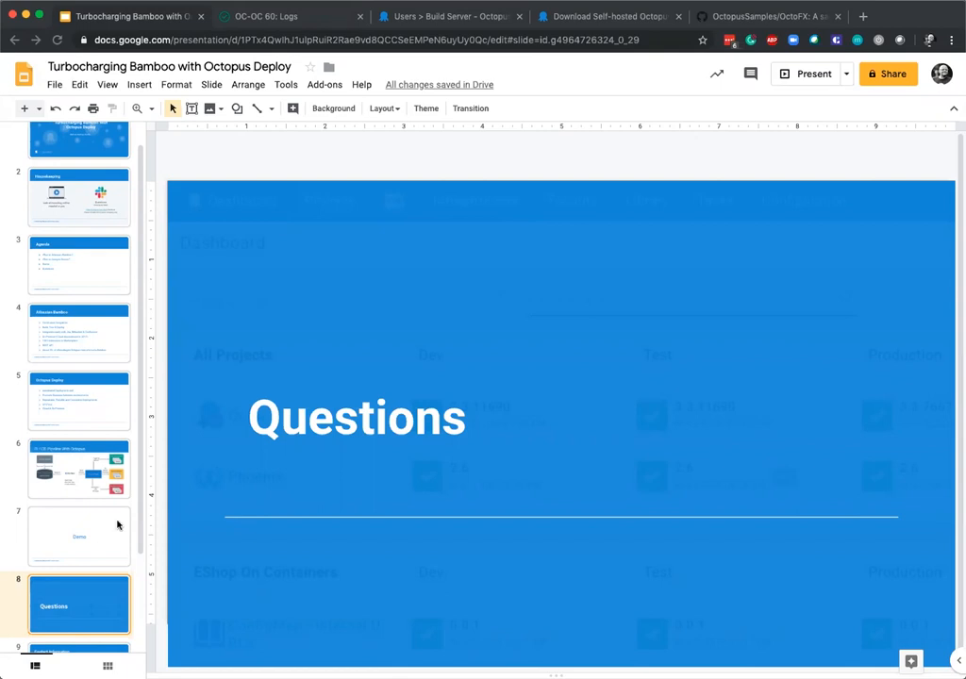
{"action": "scroll", "coordinate": [108, 528], "scroll_direction": "down", "scroll_amount": 2}
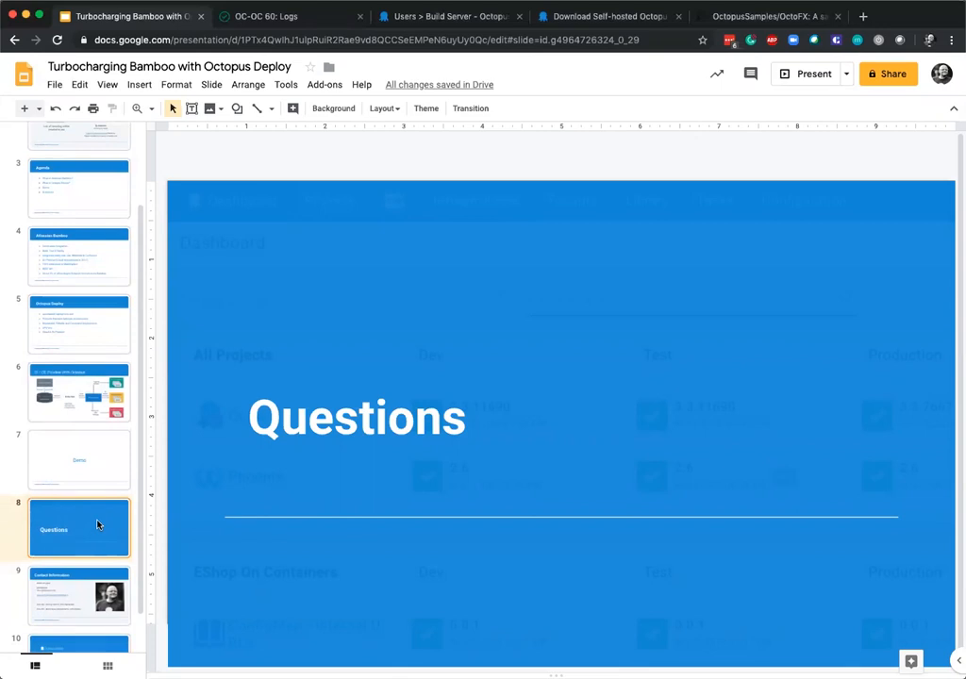
{"action": "key", "text": "Down"}
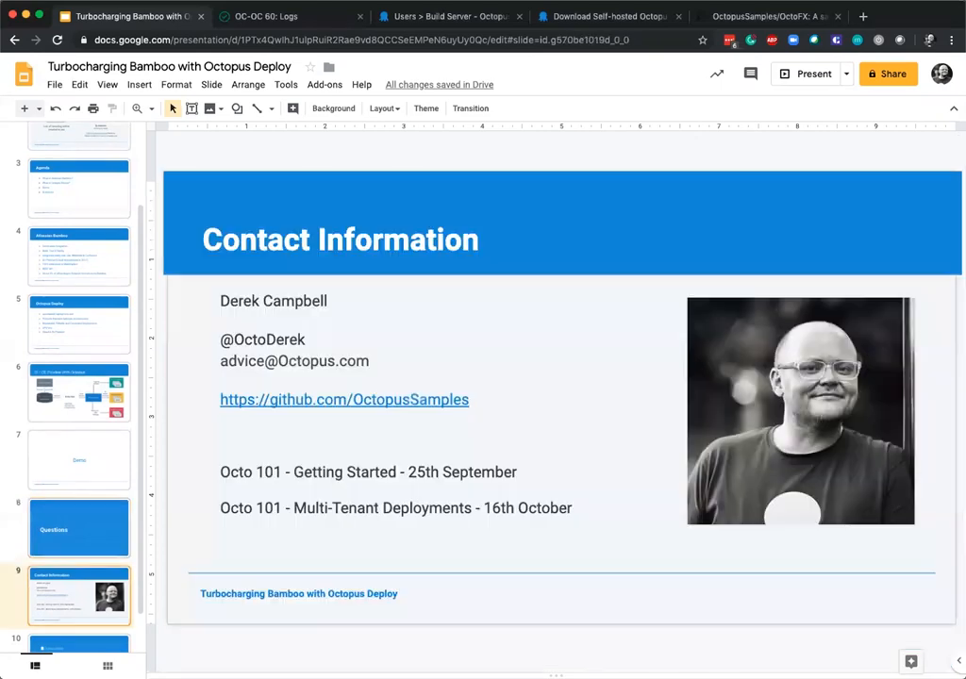